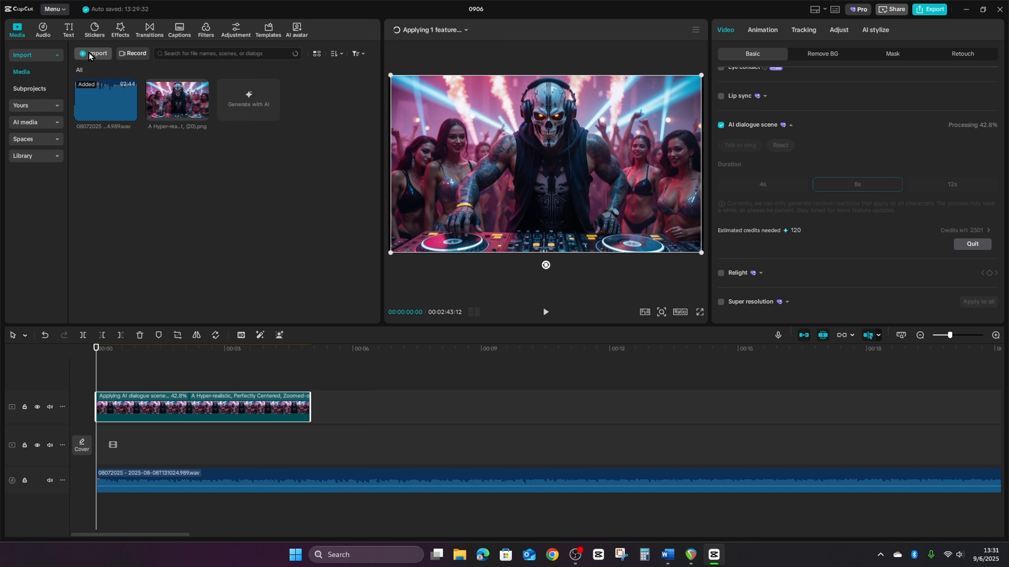
Step: Search the stock media library for "visualizer"
{"action": "left_click", "coordinate": [24, 156]}
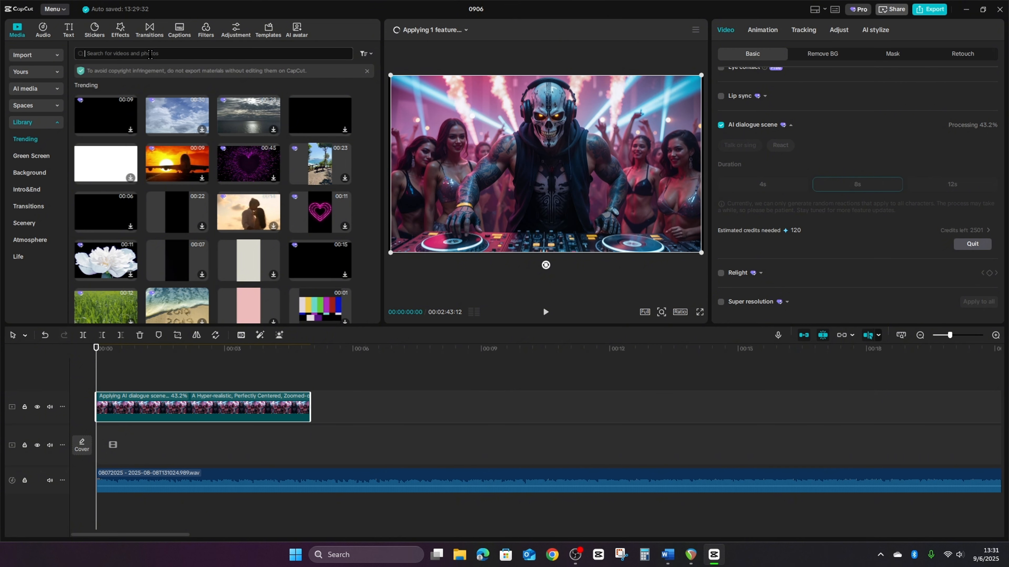
{"action": "left_click", "coordinate": [150, 54]}
{"action": "type", "text": "vis"}
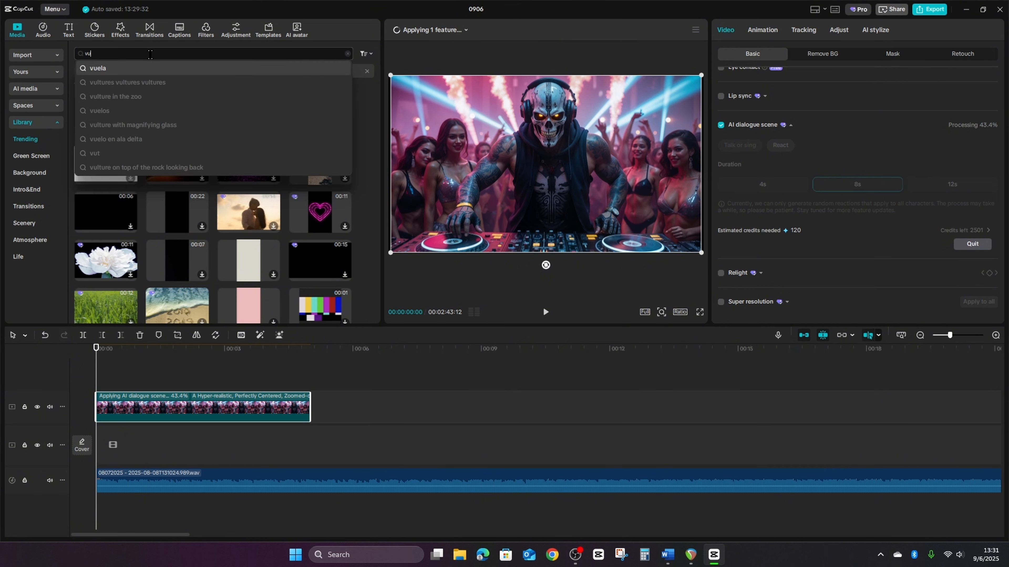
{"action": "type", "text": "ualiuzx"}
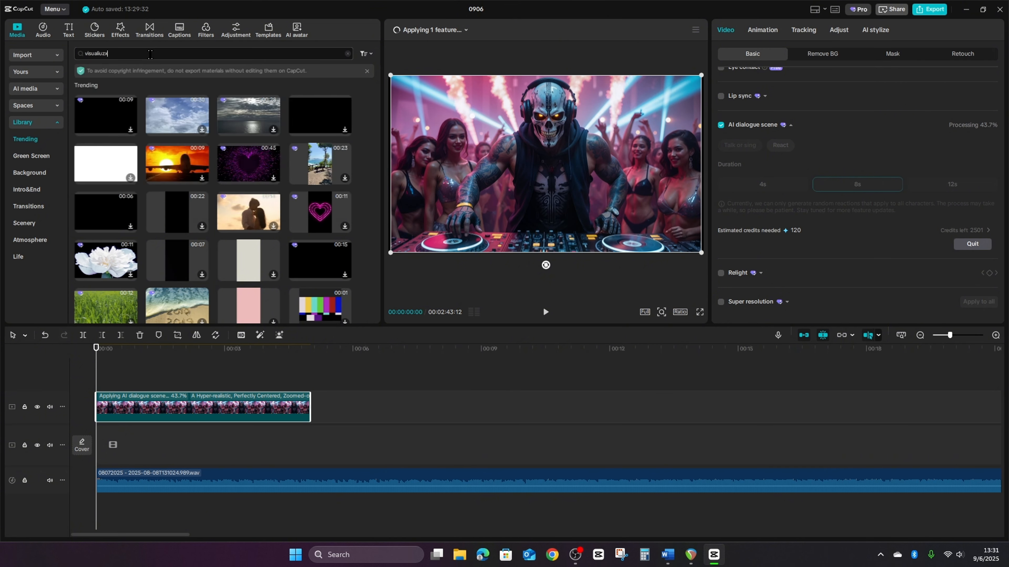
{"action": "key", "text": "BackSpace"}
{"action": "key", "text": "BackSpace"}
{"action": "key", "text": "BackSpace"}
{"action": "key", "text": "BackSpace"}
{"action": "key", "text": "BackSpace"}
{"action": "key", "text": "BackSpace"}
{"action": "key", "text": "BackSpace"}
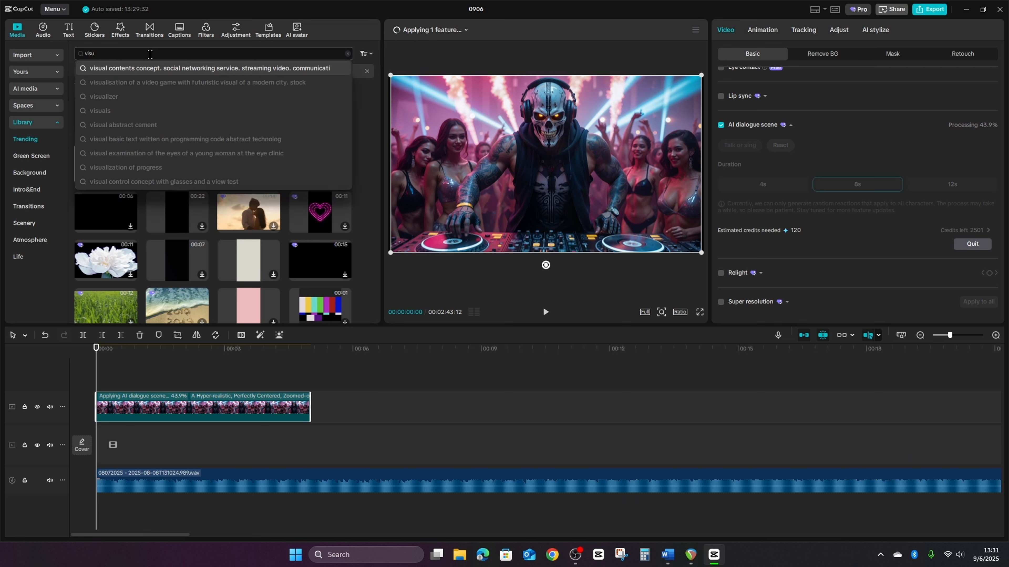
{"action": "type", "text": "alizer"}
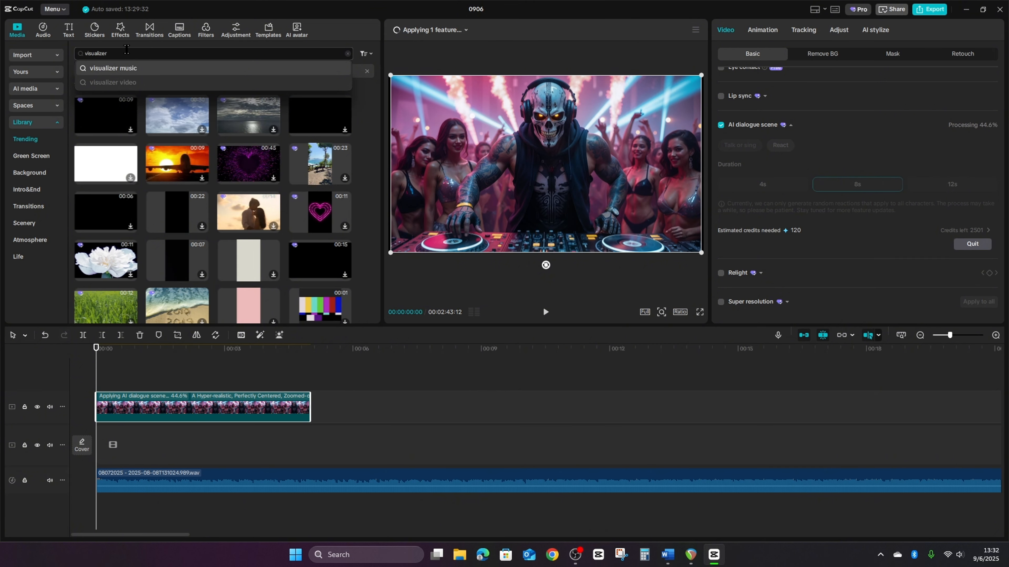
{"action": "key", "text": "Return"}
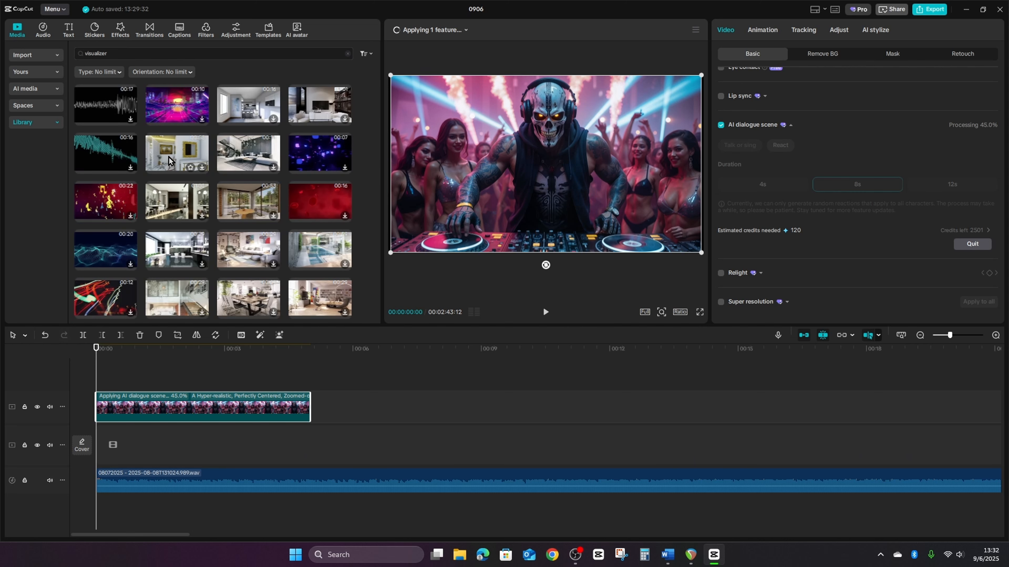
Step: Browse the visualizer search results for a looping background clip that suits the DJ scene
{"action": "scroll", "coordinate": [168, 160], "scroll_direction": "down", "scroll_amount": 3}
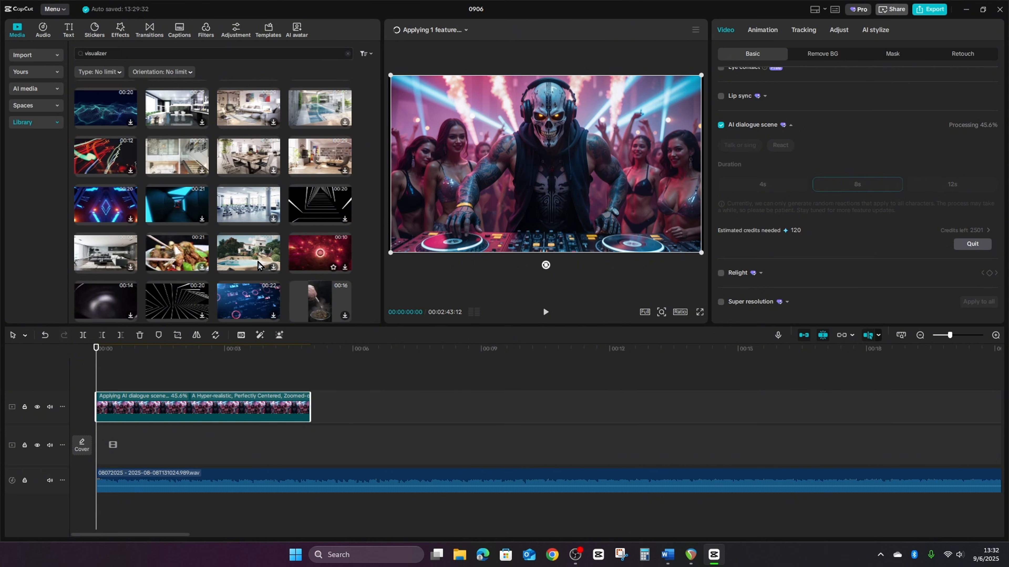
{"action": "scroll", "coordinate": [238, 262], "scroll_direction": "down", "scroll_amount": 6}
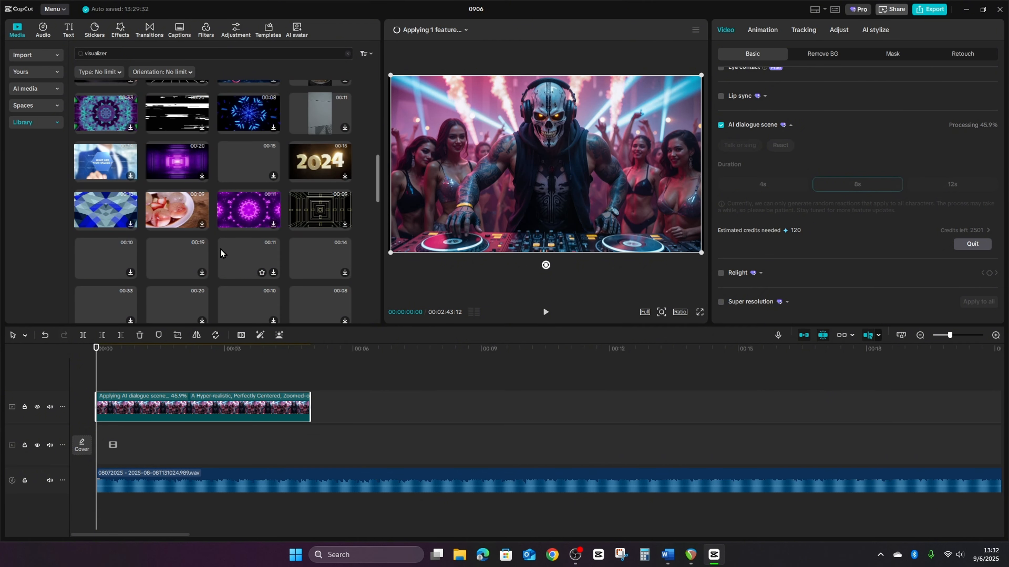
{"action": "scroll", "coordinate": [221, 254], "scroll_direction": "down", "scroll_amount": 4}
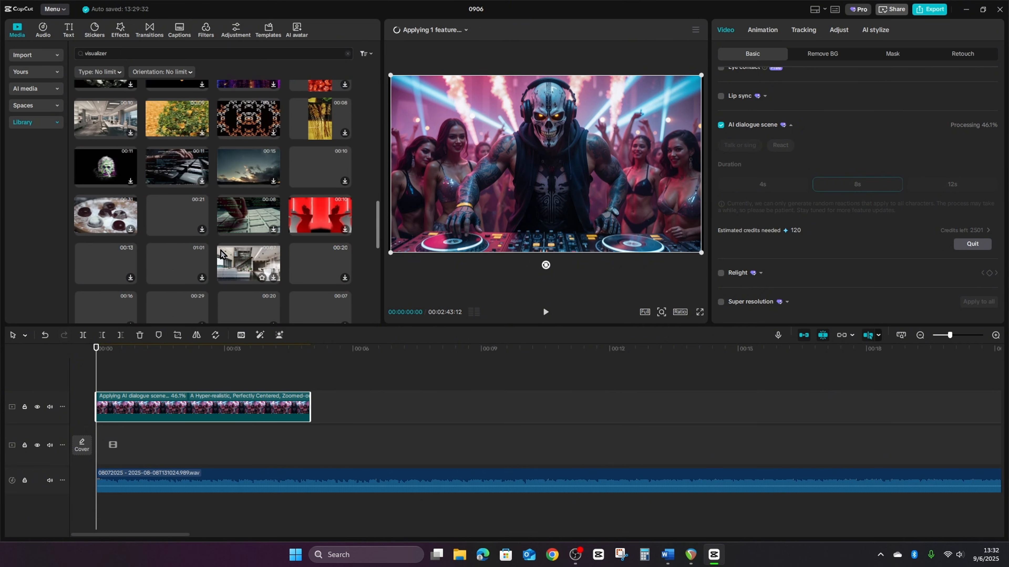
{"action": "scroll", "coordinate": [221, 253], "scroll_direction": "down", "scroll_amount": 5}
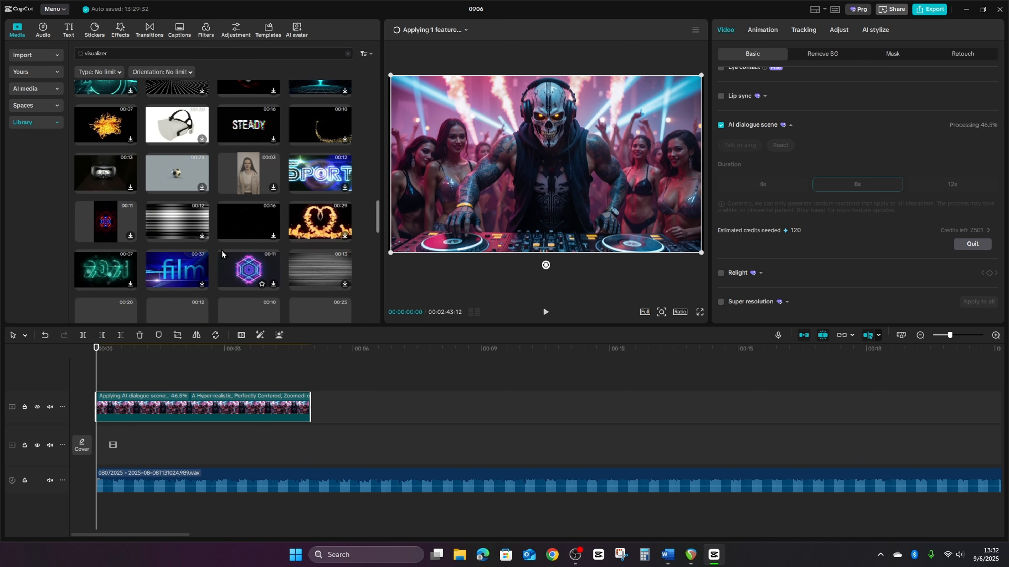
{"action": "scroll", "coordinate": [234, 250], "scroll_direction": "up", "scroll_amount": 1}
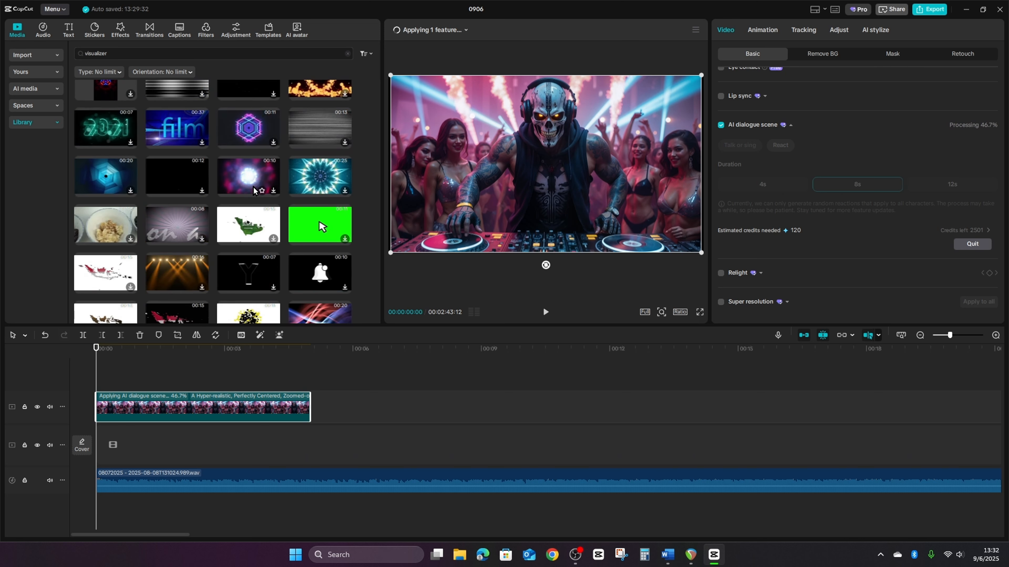
{"action": "scroll", "coordinate": [174, 219], "scroll_direction": "down", "scroll_amount": 1}
{"action": "scroll", "coordinate": [184, 229], "scroll_direction": "down", "scroll_amount": 5}
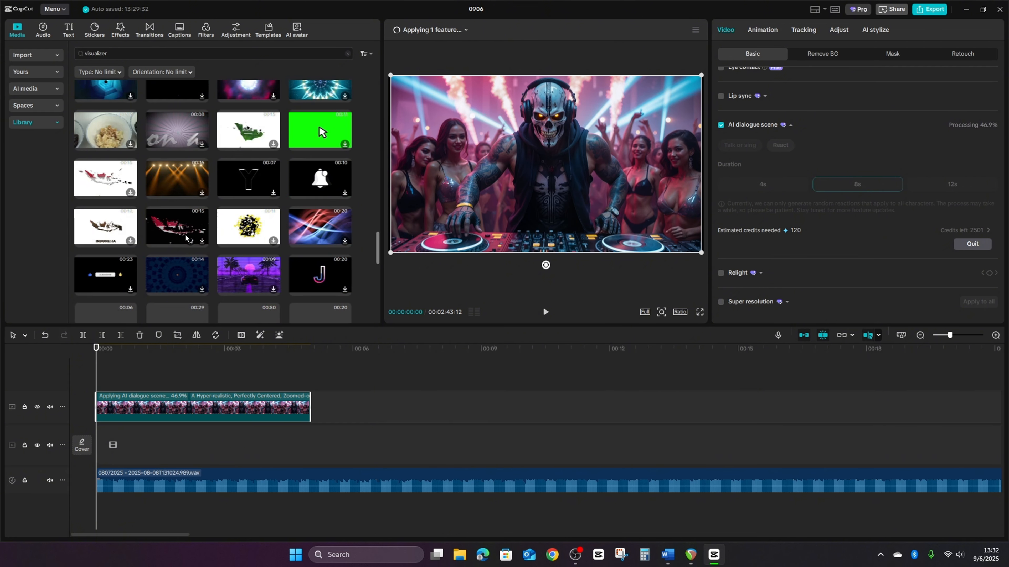
{"action": "scroll", "coordinate": [191, 230], "scroll_direction": "down", "scroll_amount": 1}
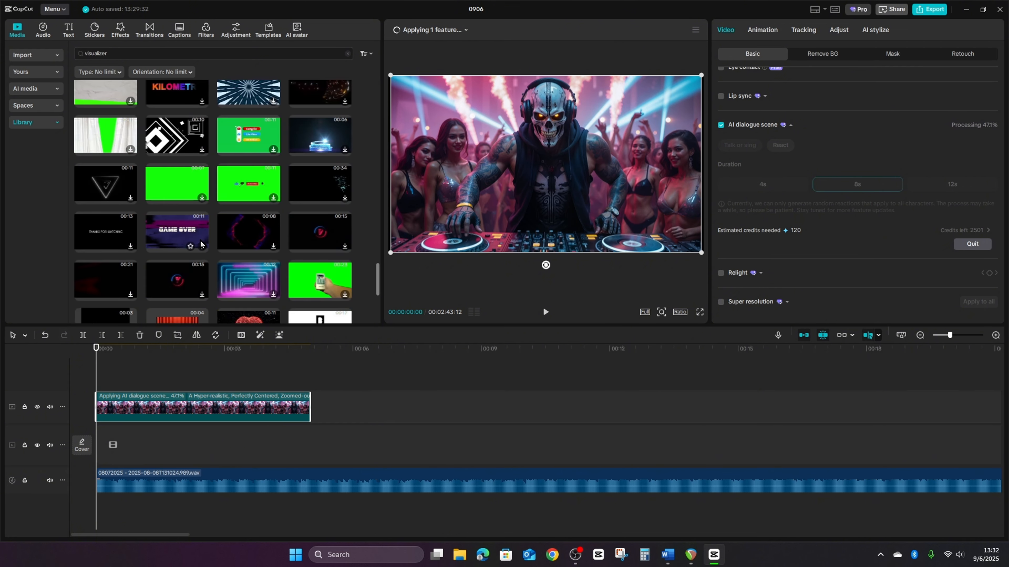
{"action": "scroll", "coordinate": [127, 199], "scroll_direction": "down", "scroll_amount": 1}
{"action": "scroll", "coordinate": [96, 184], "scroll_direction": "up", "scroll_amount": 1}
{"action": "scroll", "coordinate": [107, 199], "scroll_direction": "down", "scroll_amount": 2}
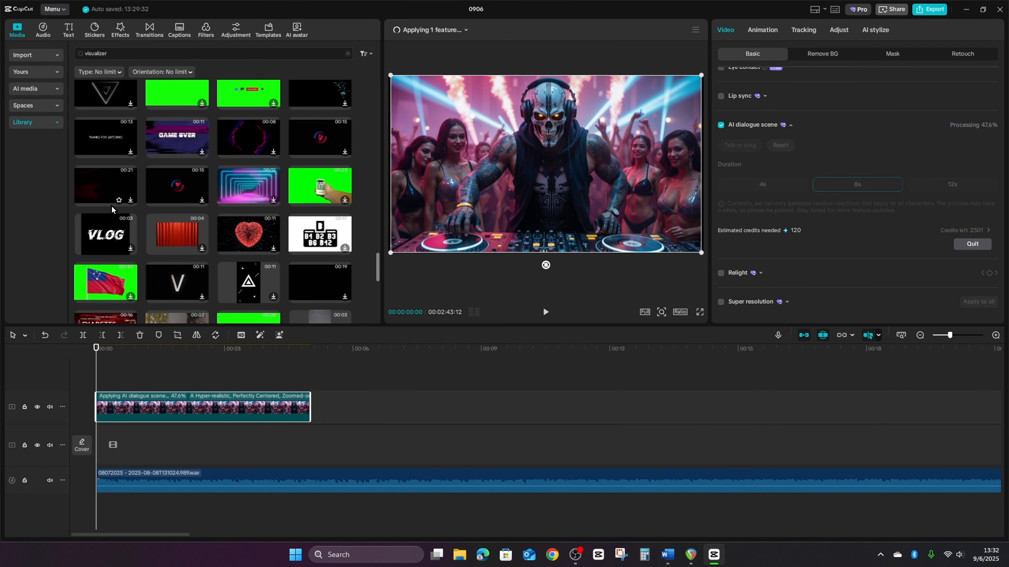
{"action": "scroll", "coordinate": [151, 219], "scroll_direction": "down", "scroll_amount": 10}
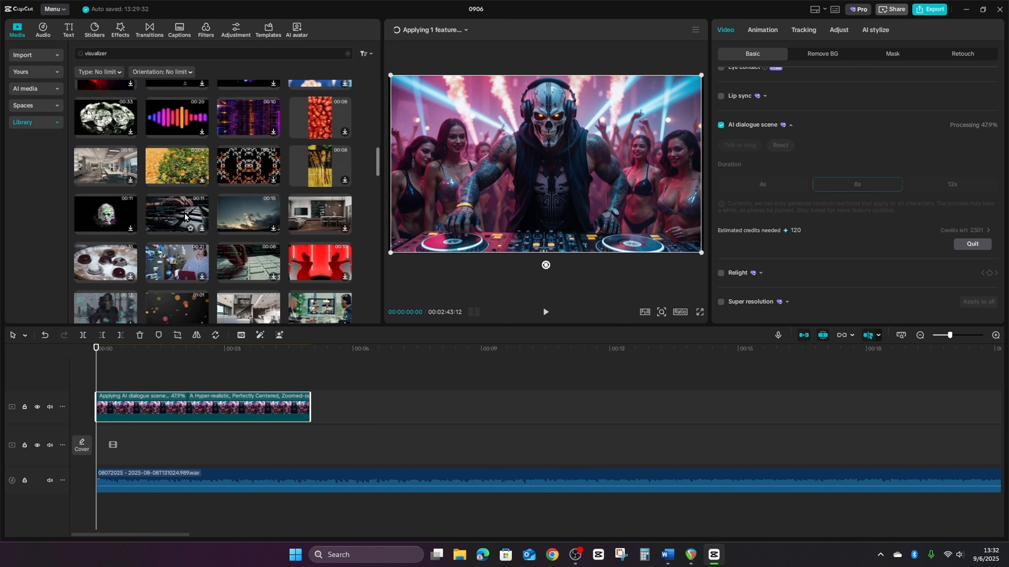
{"action": "scroll", "coordinate": [185, 217], "scroll_direction": "up", "scroll_amount": 3}
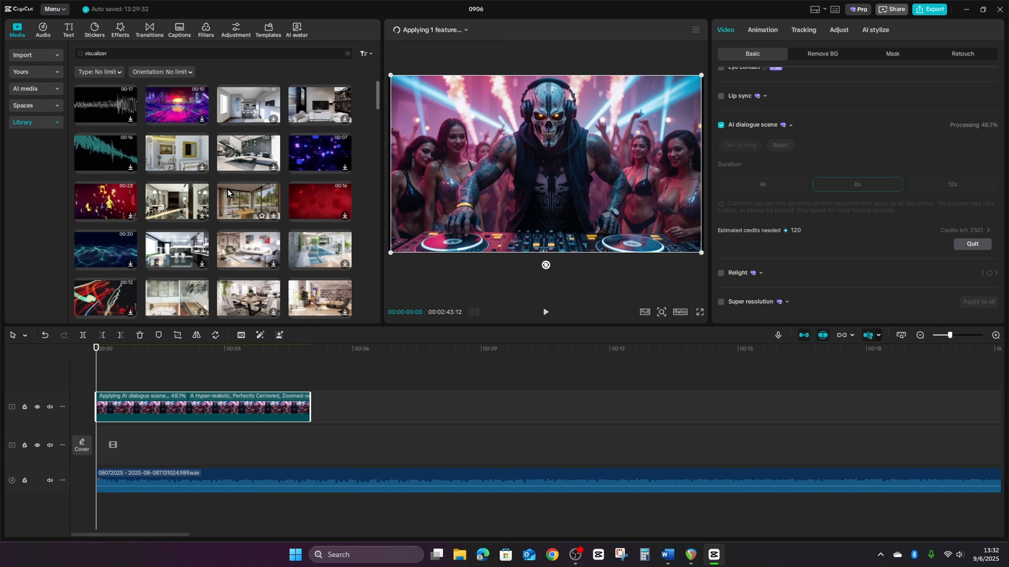
Step: Add the red glowing sci-fi space tunnel clip to the timeline start and place it on the main track beneath the DJ image
{"action": "scroll", "coordinate": [229, 198], "scroll_direction": "down", "scroll_amount": 4}
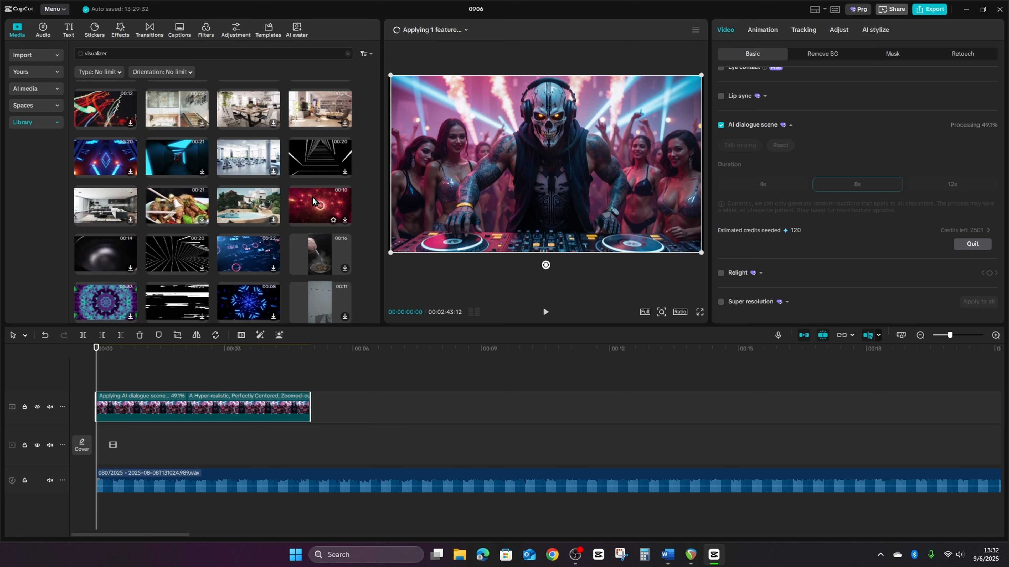
{"action": "left_click_drag", "start_coordinate": [313, 201], "coordinate": [105, 380]}
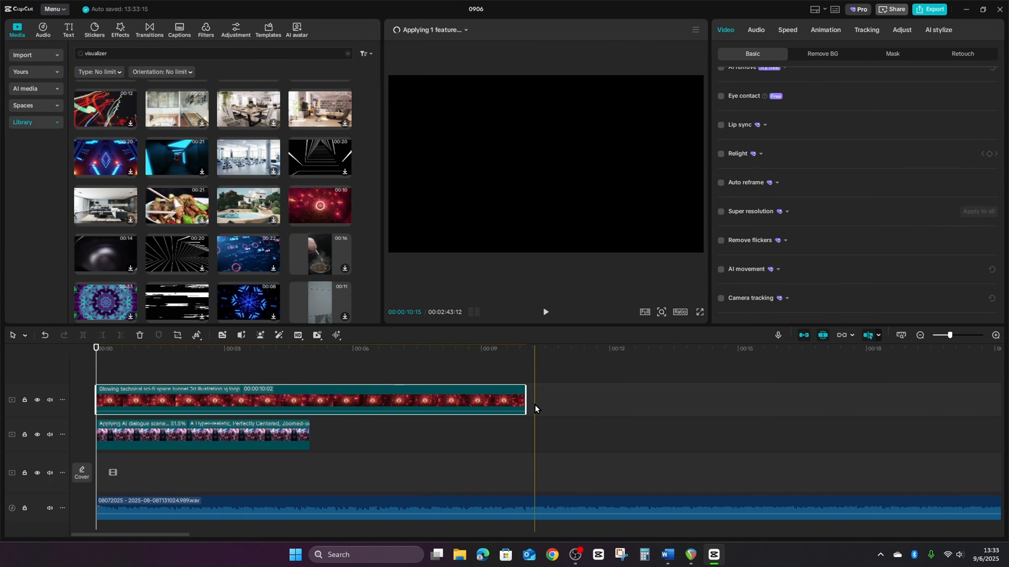
{"action": "left_click_drag", "start_coordinate": [415, 400], "coordinate": [413, 467]}
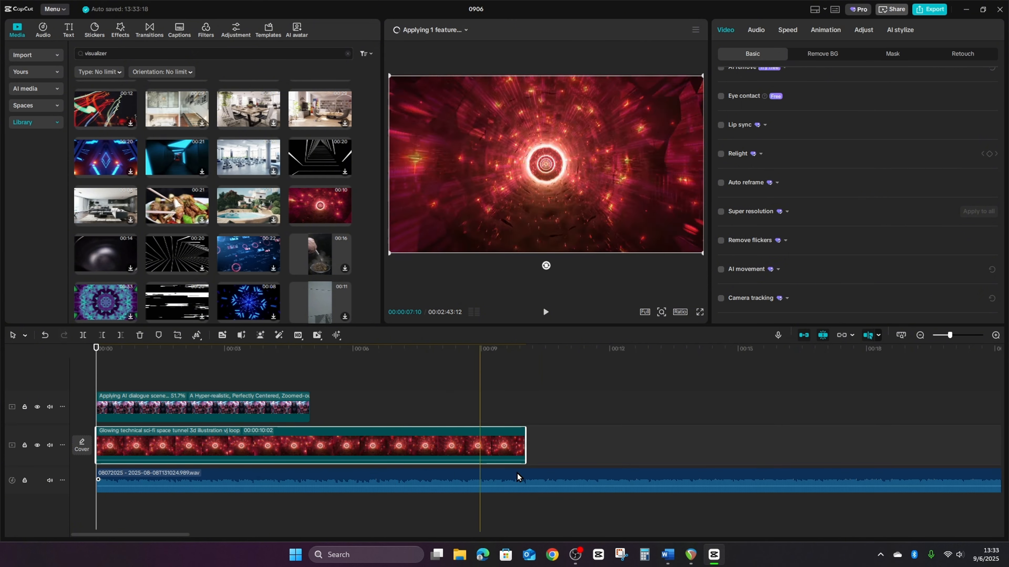
Step: Paste two copies of the space tunnel clip and place them end to end after the original on the main track
{"action": "key", "text": "ctrl+v"}
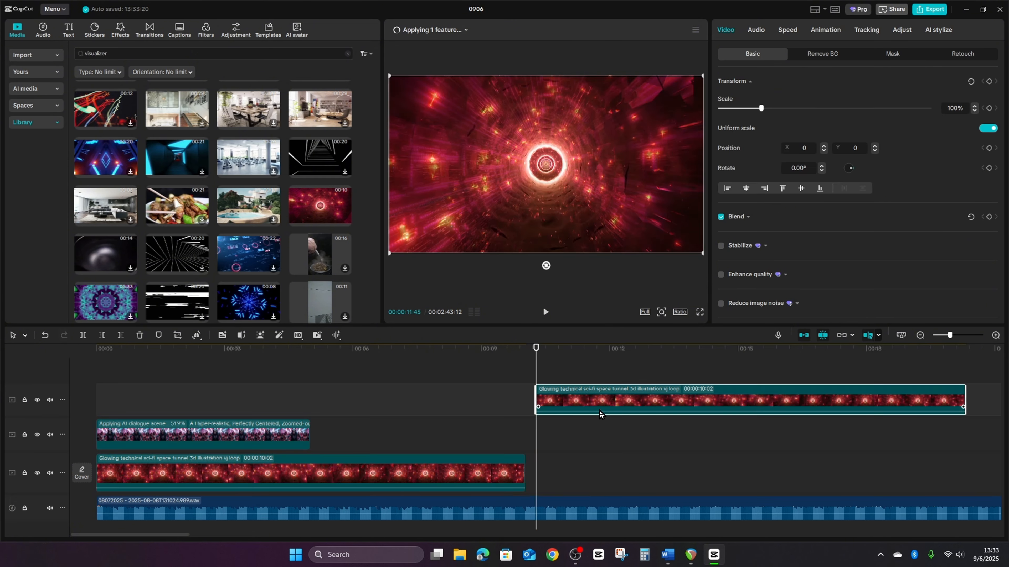
{"action": "left_click_drag", "start_coordinate": [600, 404], "coordinate": [588, 479]}
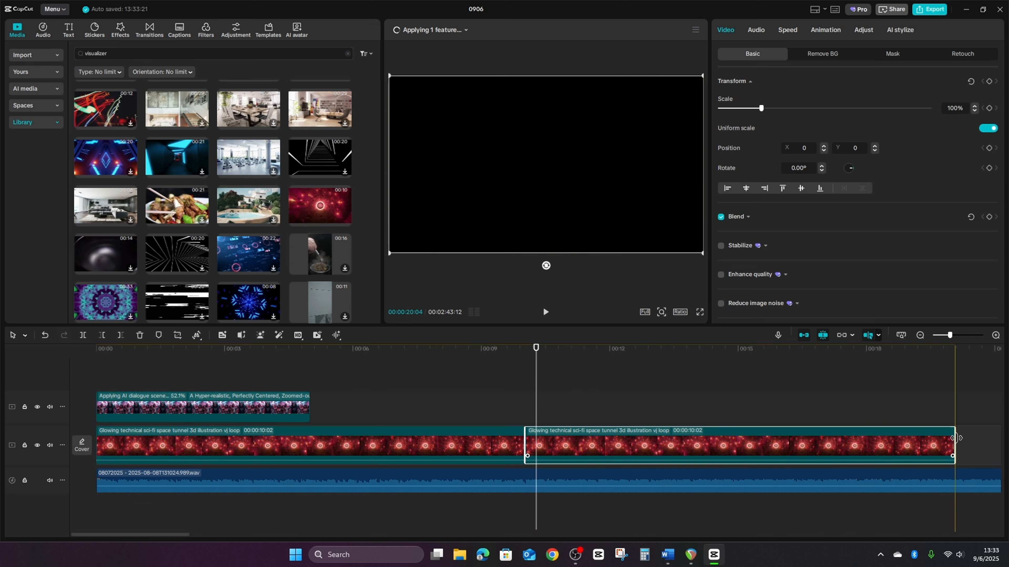
{"action": "left_click", "coordinate": [961, 445]}
{"action": "key", "text": "ctrl+v"}
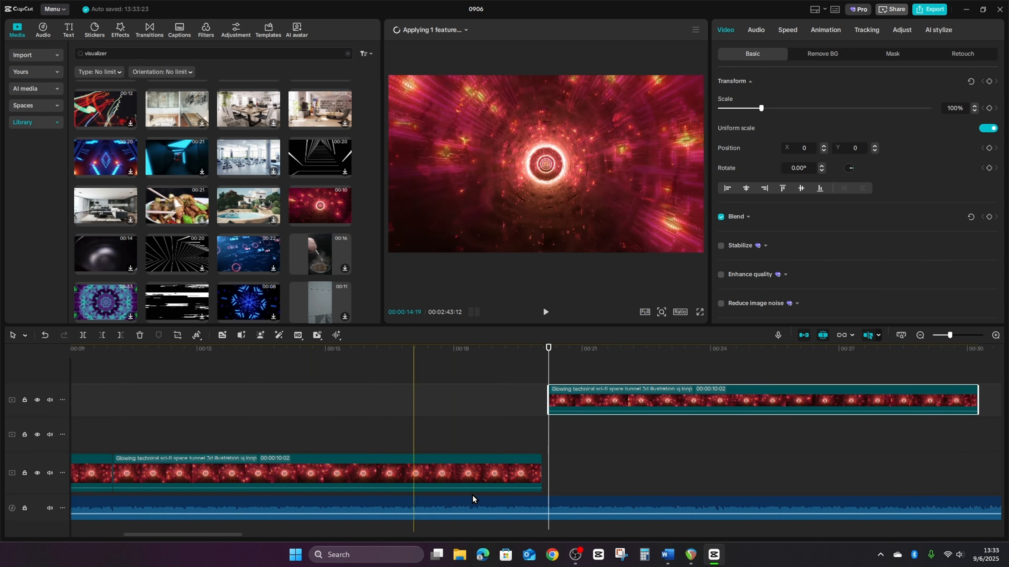
{"action": "left_click_drag", "start_coordinate": [605, 410], "coordinate": [597, 476]}
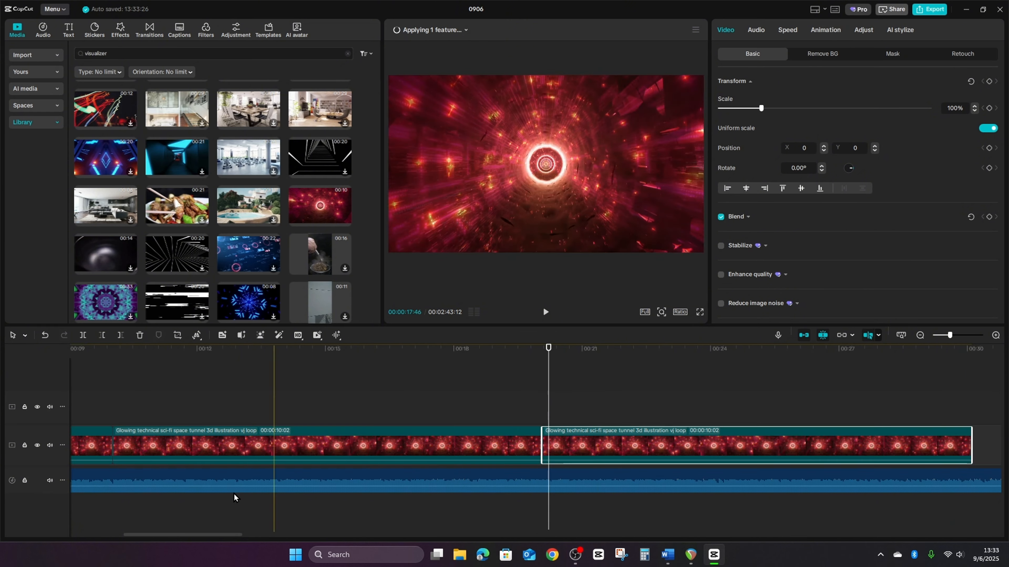
Step: Duplicate the three space tunnel clips together and attach the copies directly after them on the main track
{"action": "left_click_drag", "start_coordinate": [194, 536], "coordinate": [250, 535]}
{"action": "left_click", "coordinate": [568, 445]}
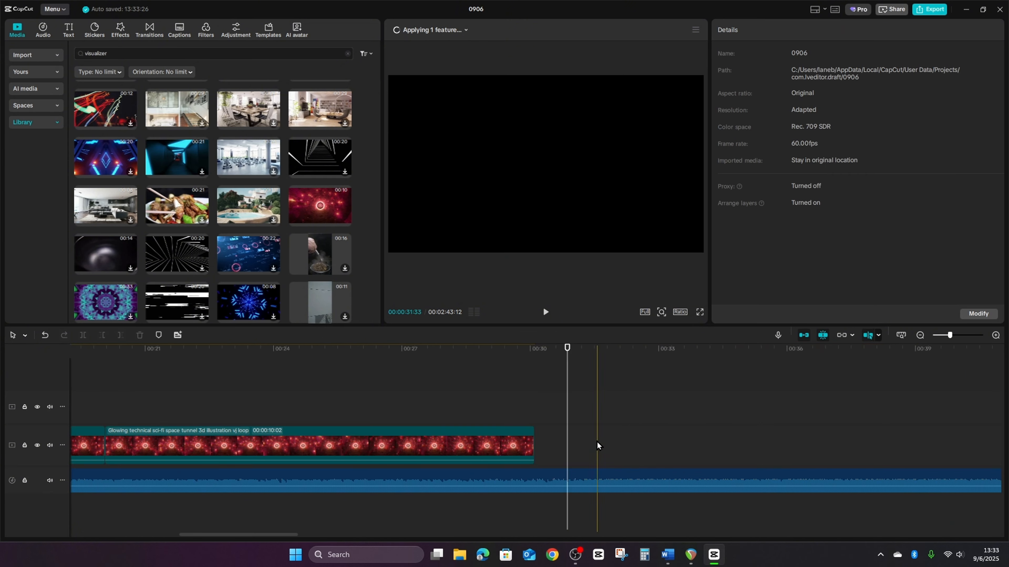
{"action": "scroll", "coordinate": [601, 438], "scroll_direction": "down", "scroll_amount": 2}
{"action": "scroll", "coordinate": [616, 427], "scroll_direction": "down", "scroll_amount": 4}
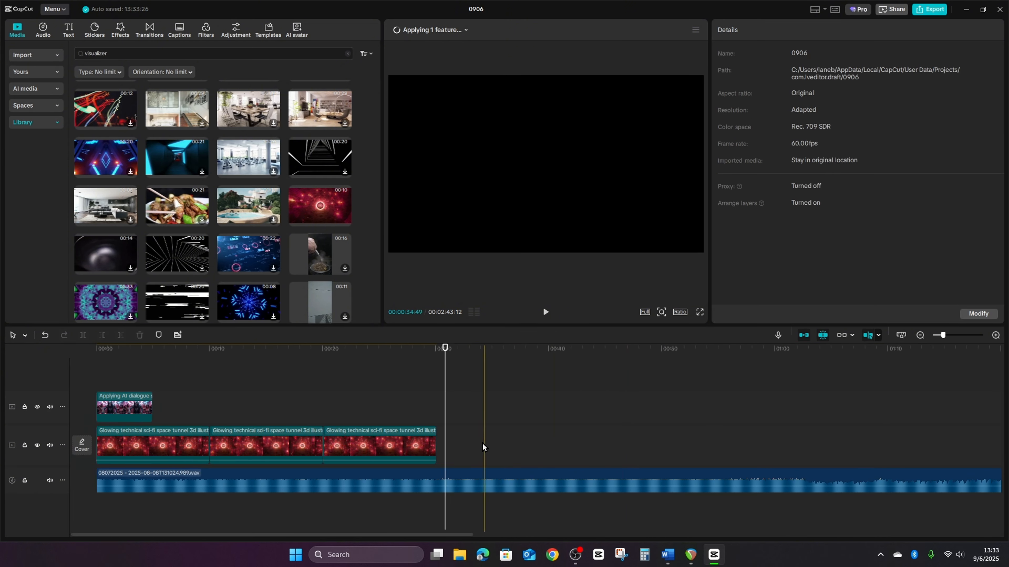
{"action": "left_click_drag", "start_coordinate": [482, 442], "coordinate": [137, 454]}
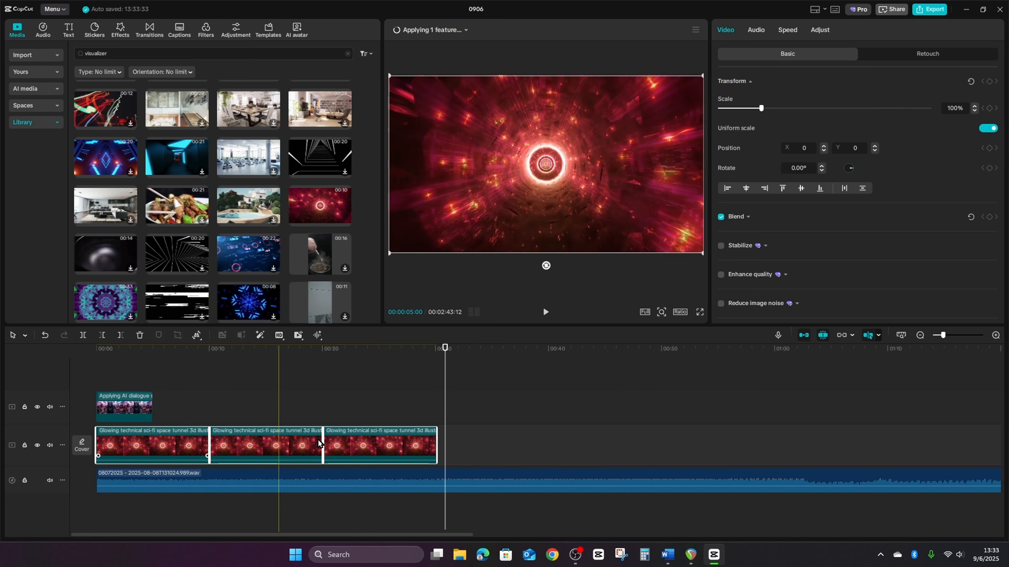
{"action": "left_click", "coordinate": [461, 444]}
{"action": "key", "text": "ctrl+v"}
{"action": "left_click_drag", "start_coordinate": [514, 415], "coordinate": [504, 441]}
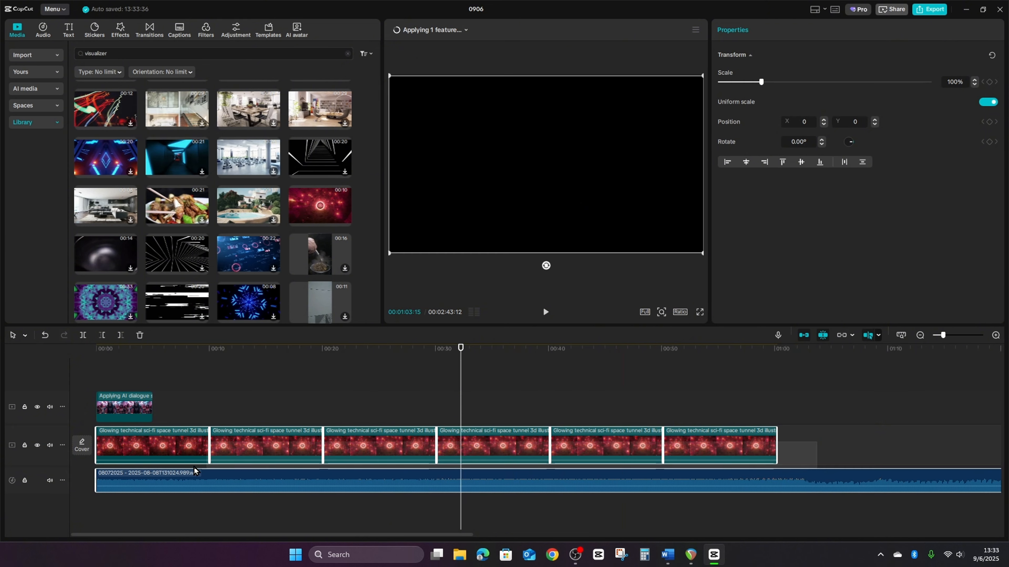
Step: Duplicate all six space tunnel clips and append the copies to the end of the main track sequence
{"action": "left_click", "coordinate": [161, 455]}
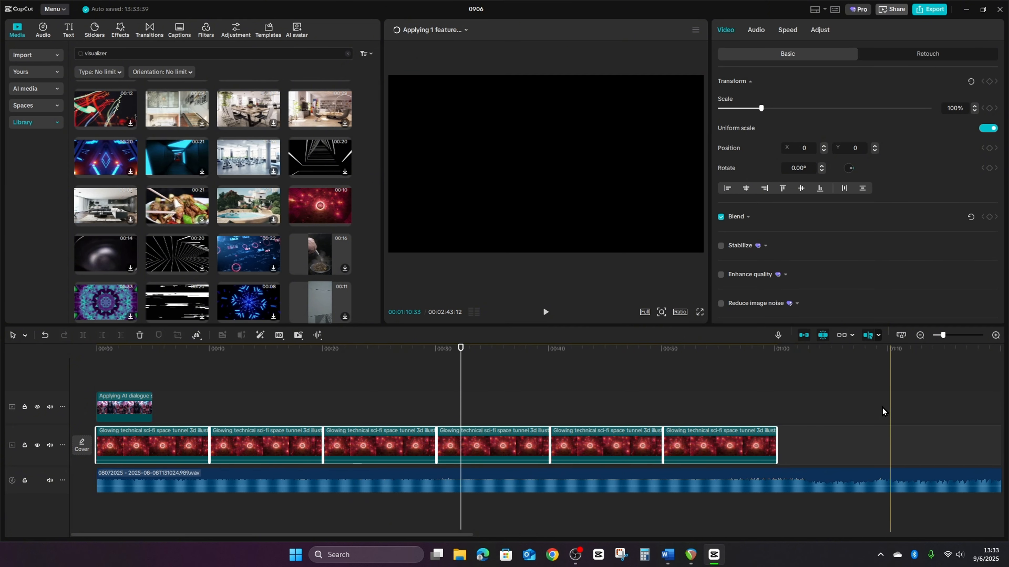
{"action": "left_click", "coordinate": [791, 445]}
{"action": "key", "text": "ctrl+v"}
{"action": "left_click_drag", "start_coordinate": [829, 407], "coordinate": [828, 440]}
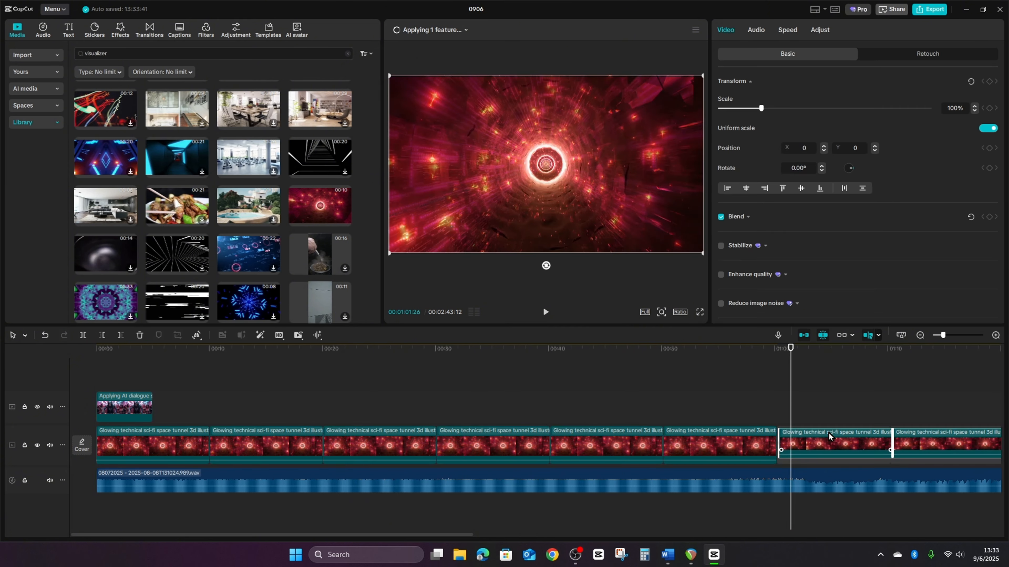
Step: Copy the last four space tunnel clips and append them to the main track to cover nearly the whole audio
{"action": "scroll", "coordinate": [510, 502], "scroll_direction": "down", "scroll_amount": 3}
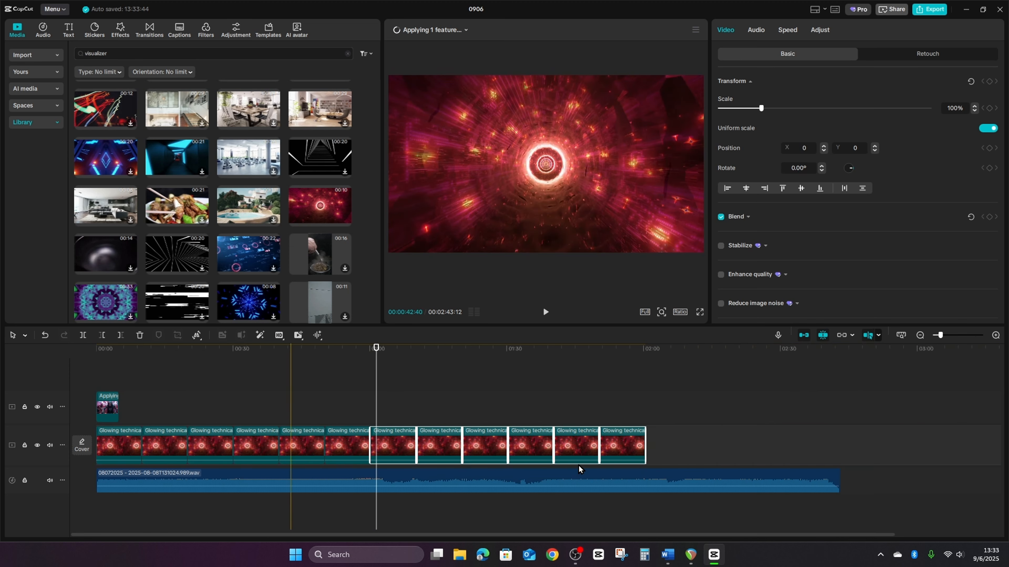
{"action": "left_click_drag", "start_coordinate": [666, 444], "coordinate": [491, 445]}
{"action": "key", "text": "ctrl+c"}
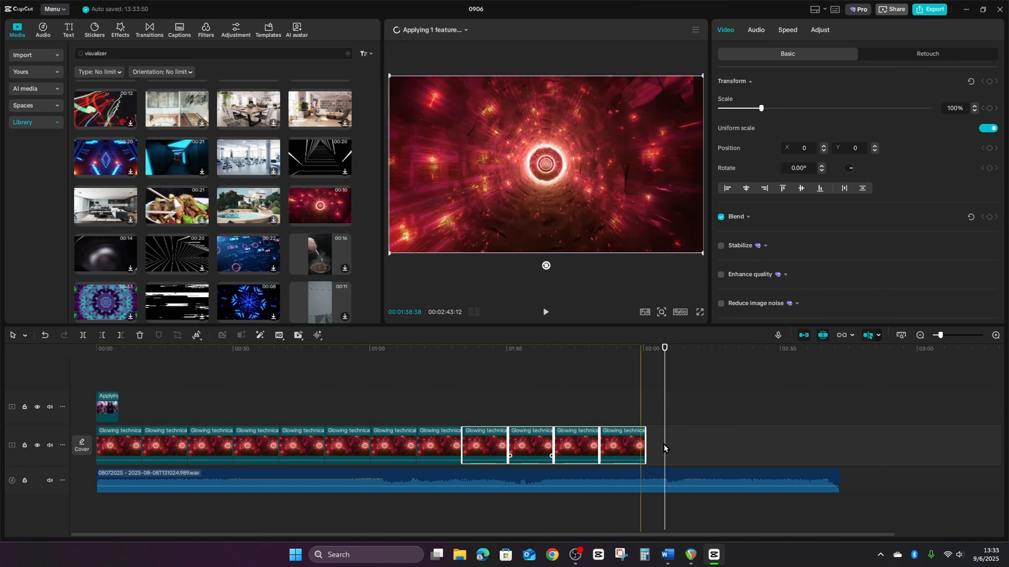
{"action": "left_click", "coordinate": [673, 443]}
{"action": "key", "text": "ctrl+v"}
{"action": "left_click_drag", "start_coordinate": [697, 416], "coordinate": [670, 448]}
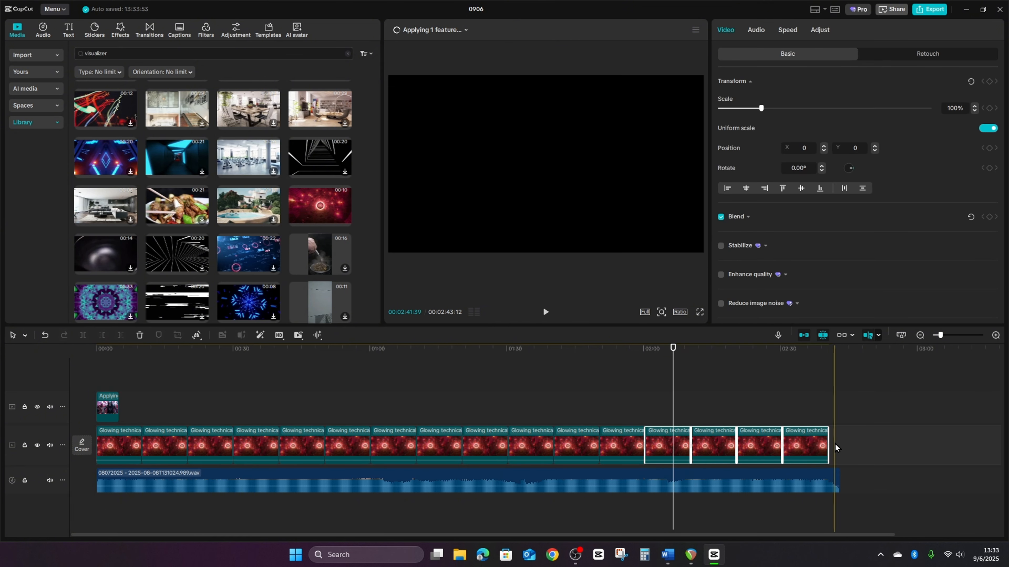
Step: Combine all the space tunnel clips into one compound clip and move it to a new track above the DJ clip
{"action": "left_click", "coordinate": [872, 444]}
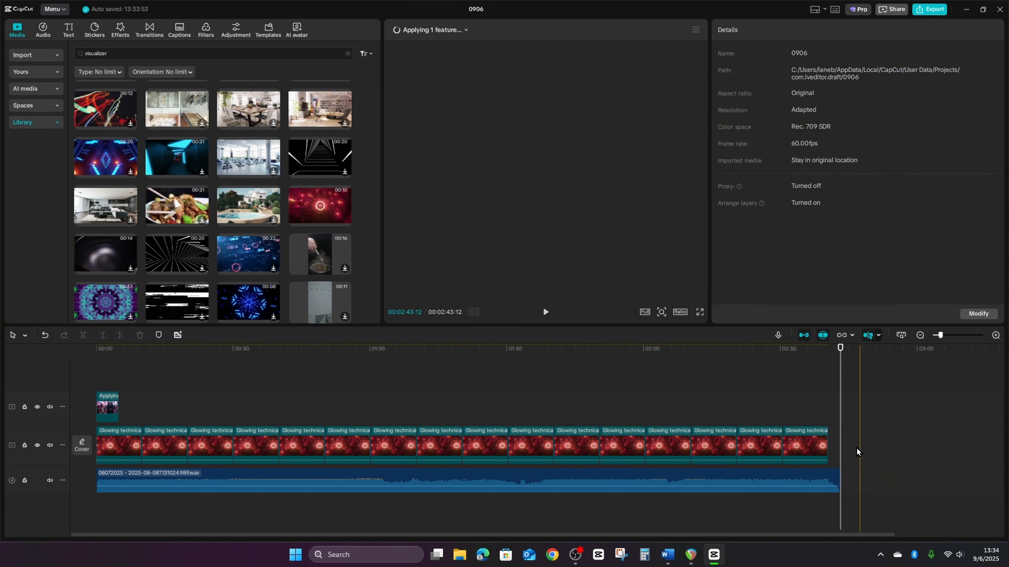
{"action": "left_click_drag", "start_coordinate": [859, 448], "coordinate": [95, 445]}
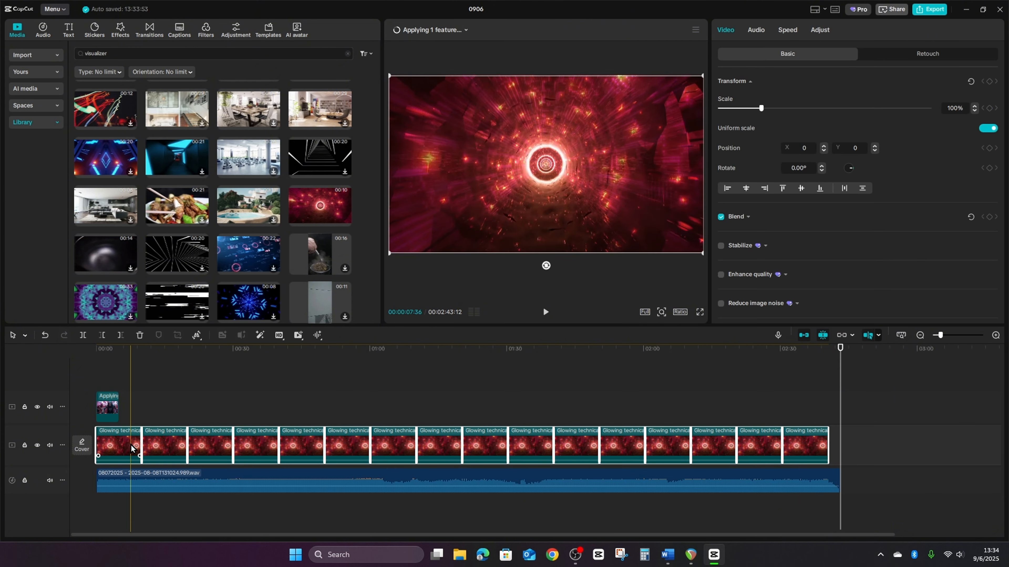
{"action": "right_click", "coordinate": [122, 445]}
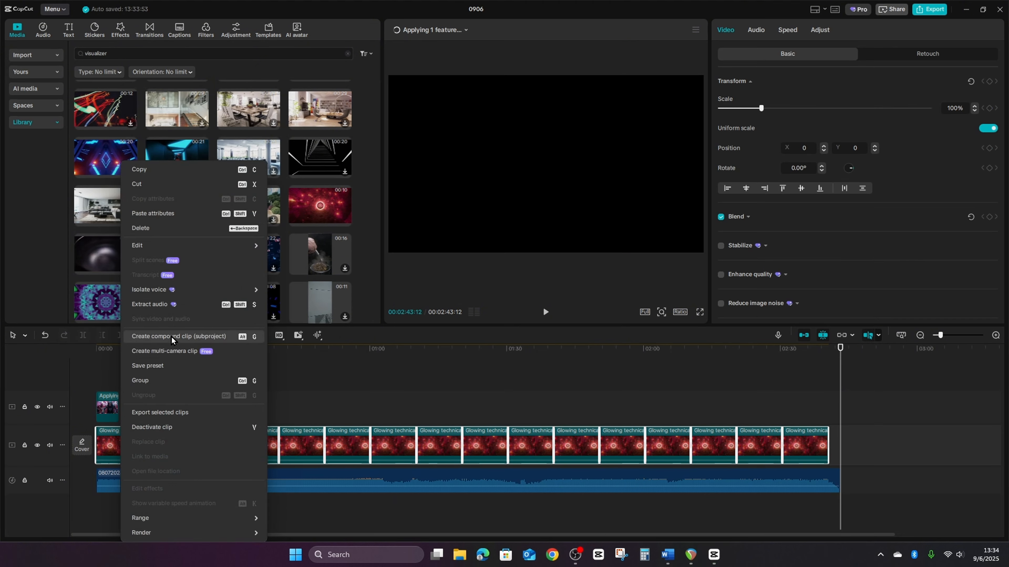
{"action": "left_click", "coordinate": [171, 336]}
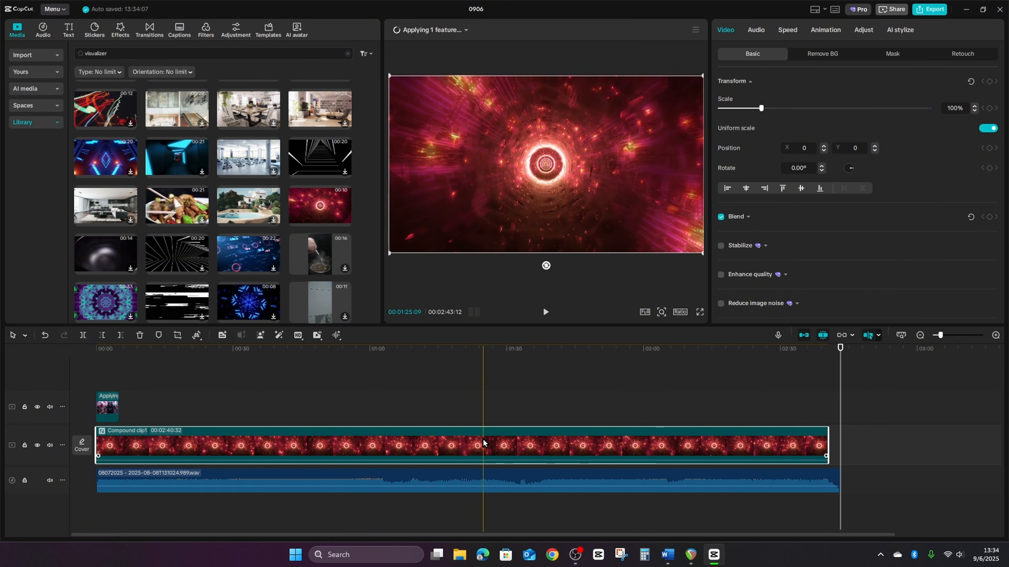
{"action": "left_click_drag", "start_coordinate": [483, 443], "coordinate": [480, 400]}
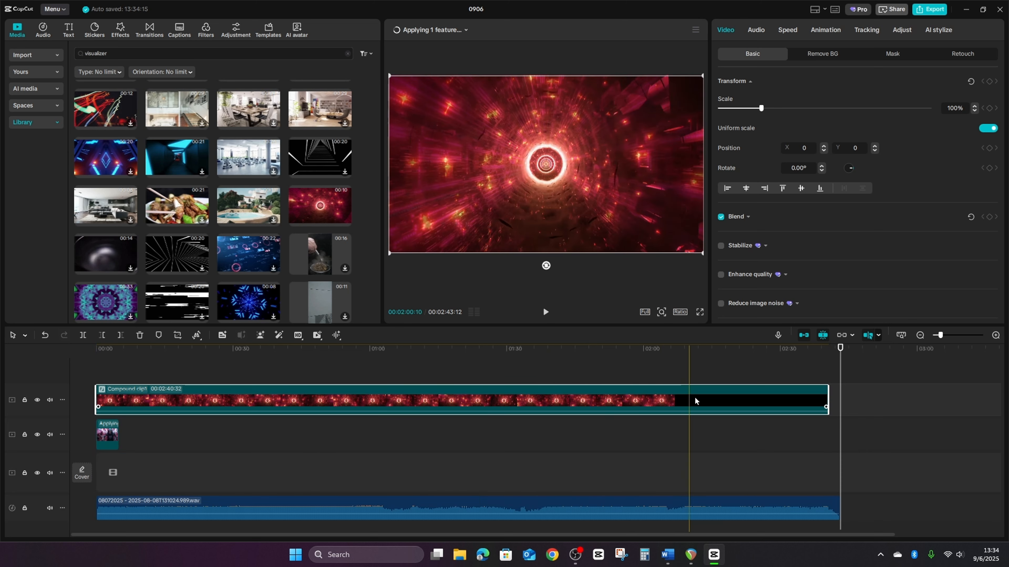
Step: Try lowering the compound clip's blend opacity to about 26% and undo the change
{"action": "left_click", "coordinate": [539, 370]}
{"action": "left_click", "coordinate": [471, 400]}
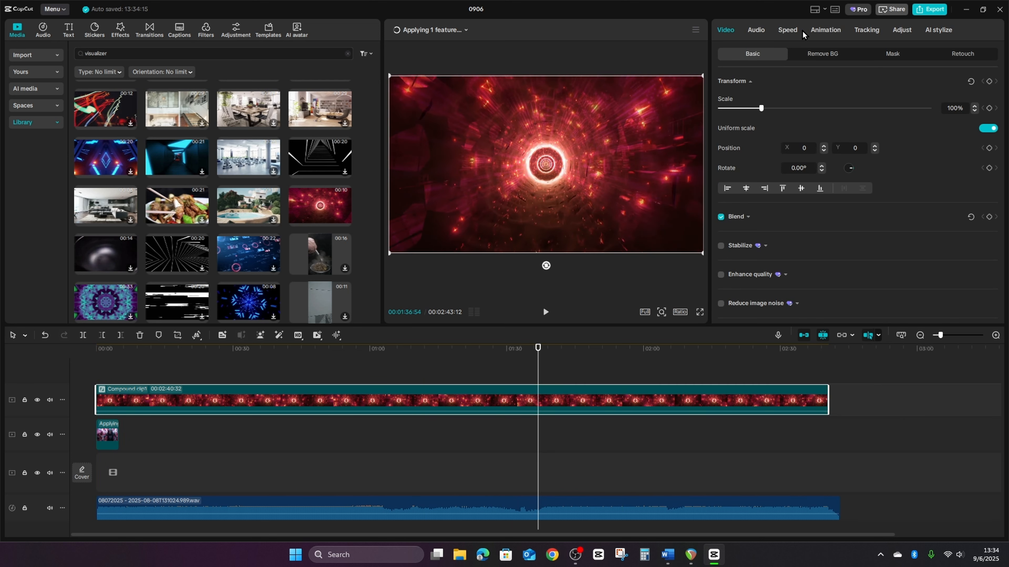
{"action": "scroll", "coordinate": [818, 135], "scroll_direction": "down", "scroll_amount": 3}
{"action": "scroll", "coordinate": [818, 135], "scroll_direction": "up", "scroll_amount": 3}
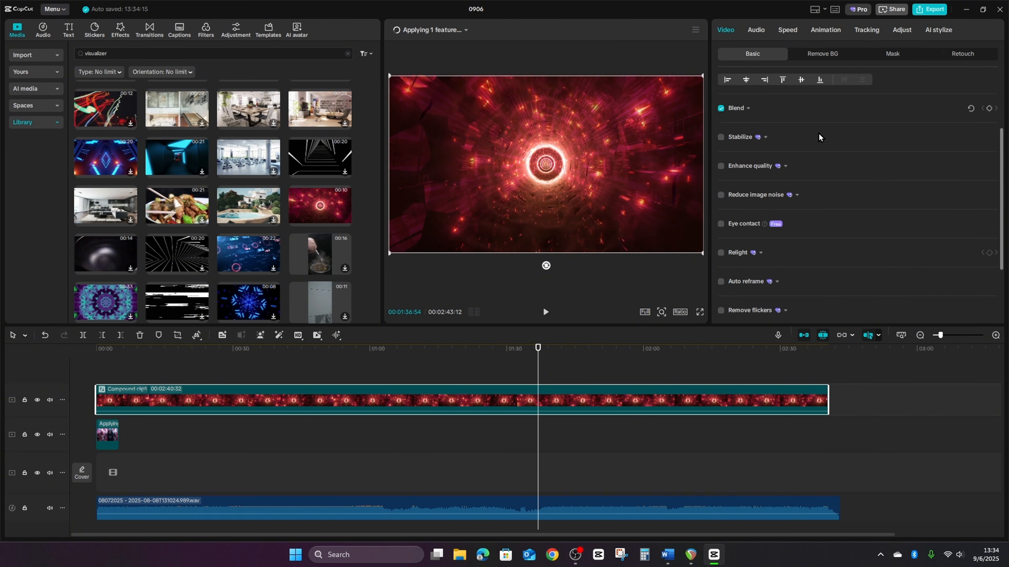
{"action": "left_click", "coordinate": [747, 218]}
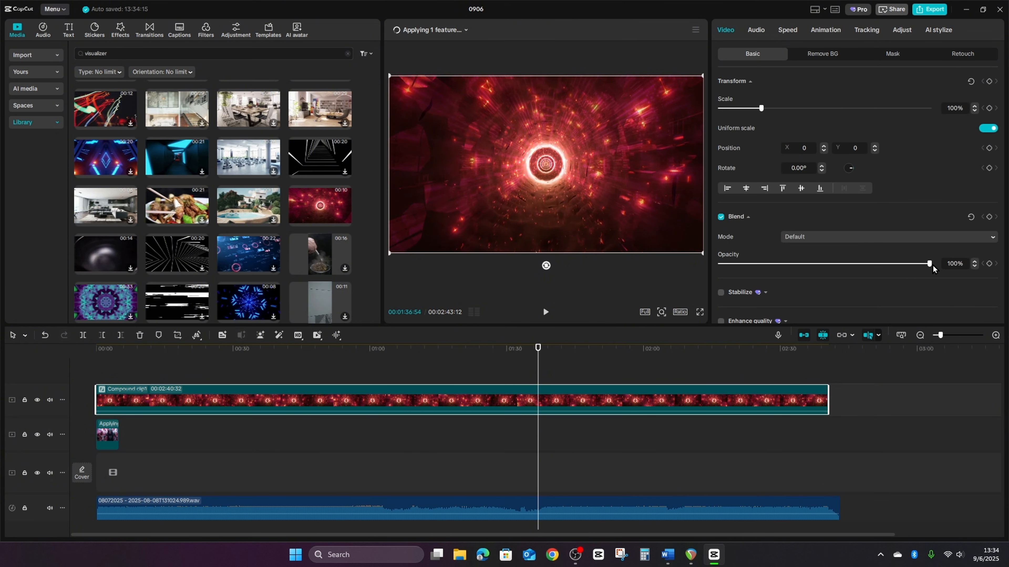
{"action": "left_click_drag", "start_coordinate": [929, 264], "coordinate": [781, 263]}
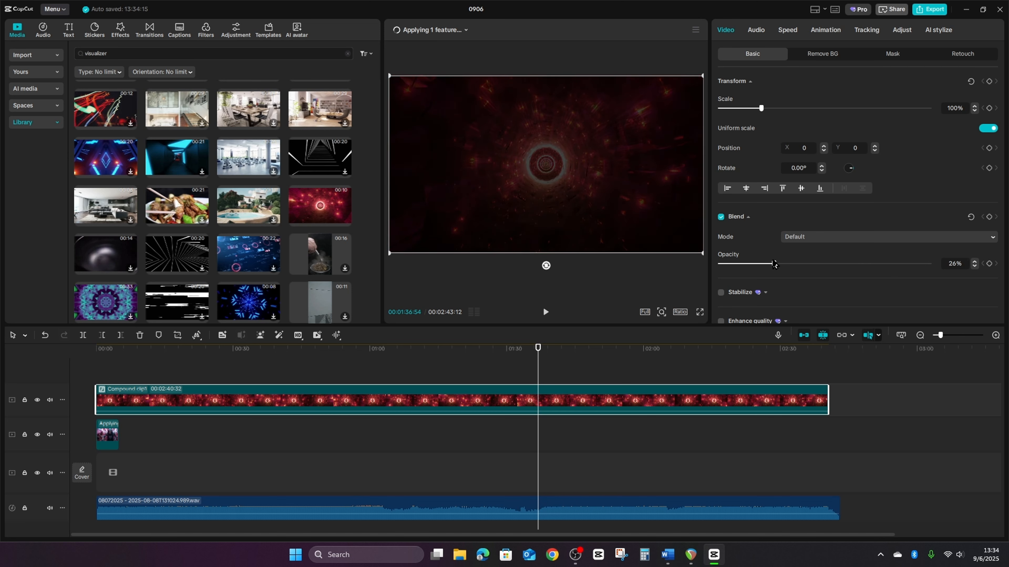
{"action": "key", "text": "ctrl+z"}
Step: Preview the compound clip at reduced opacity over the DJ scene and restore its opacity to 100%
{"action": "left_click", "coordinate": [110, 373]}
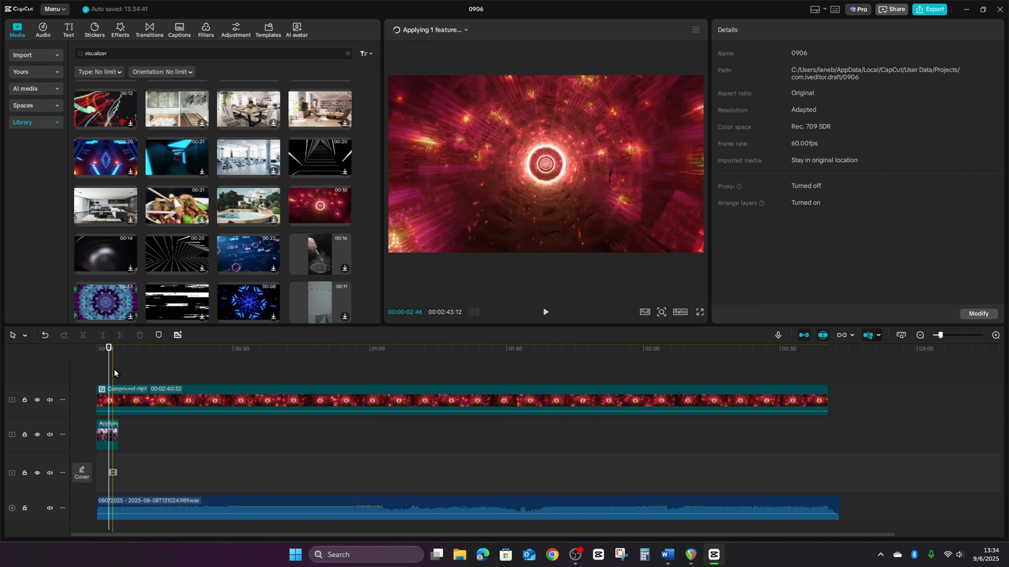
{"action": "left_click", "coordinate": [144, 401]}
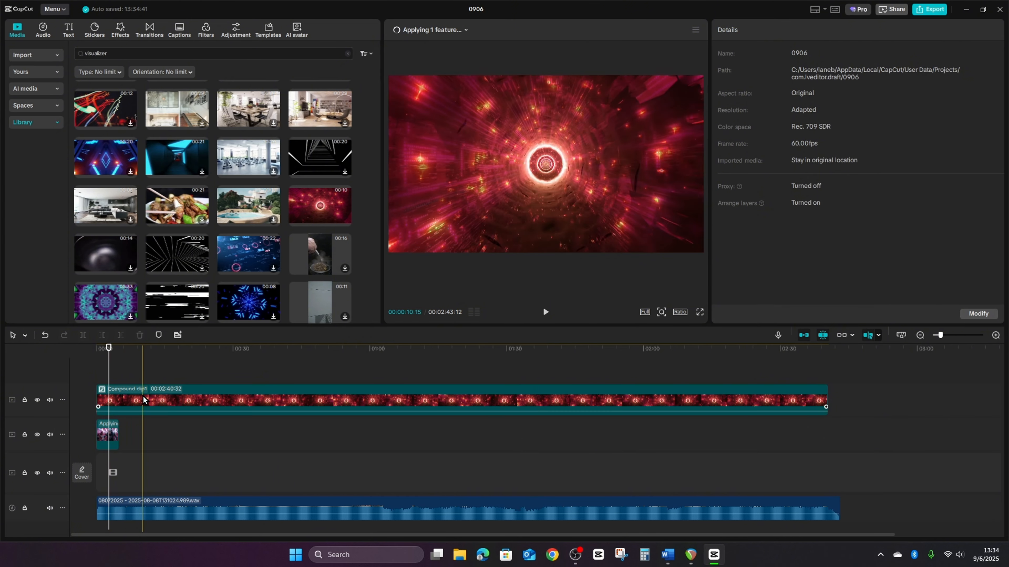
{"action": "left_click_drag", "start_coordinate": [928, 265], "coordinate": [729, 267]}
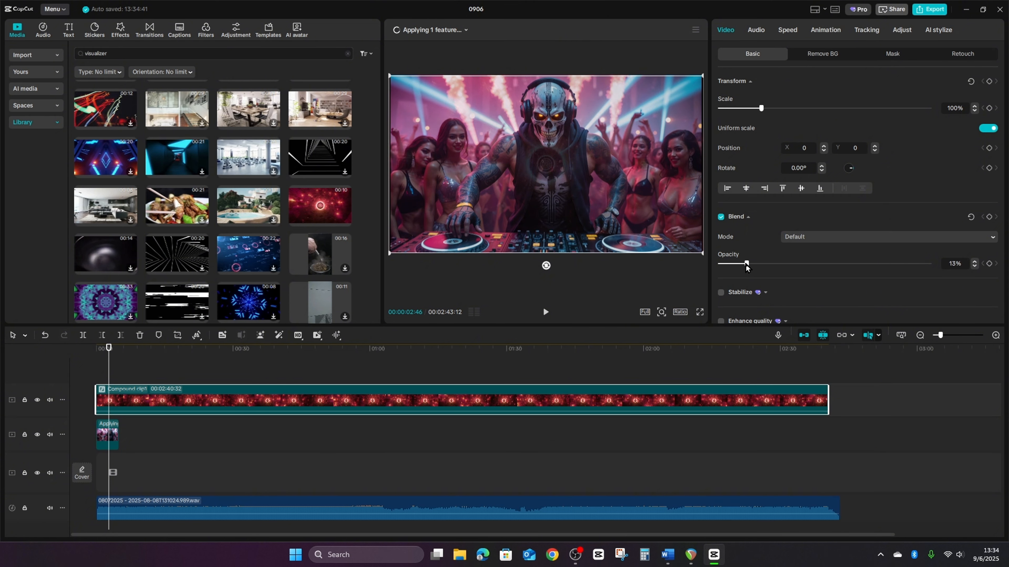
{"action": "left_click_drag", "start_coordinate": [735, 267], "coordinate": [972, 259]}
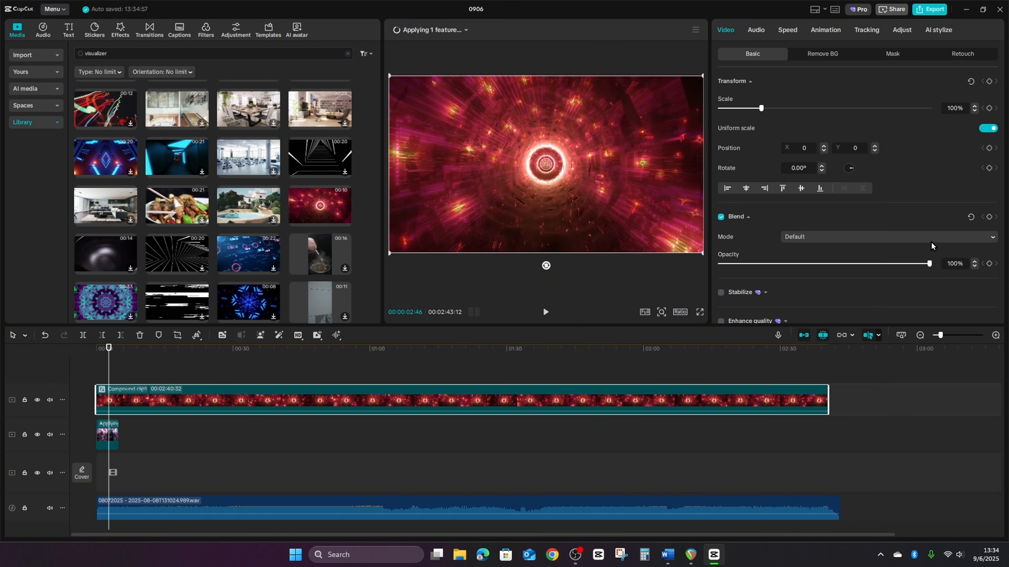
Step: Try the Brighten, Screen, Darken and Color burn blend modes on the compound clip and settle on Brighten
{"action": "left_click", "coordinate": [828, 239]}
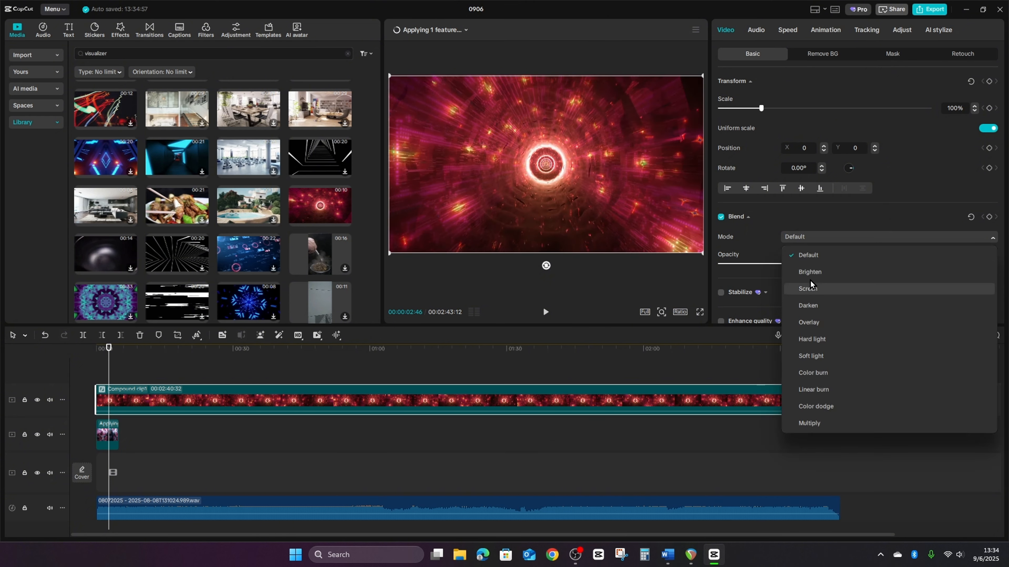
{"action": "left_click", "coordinate": [809, 273]}
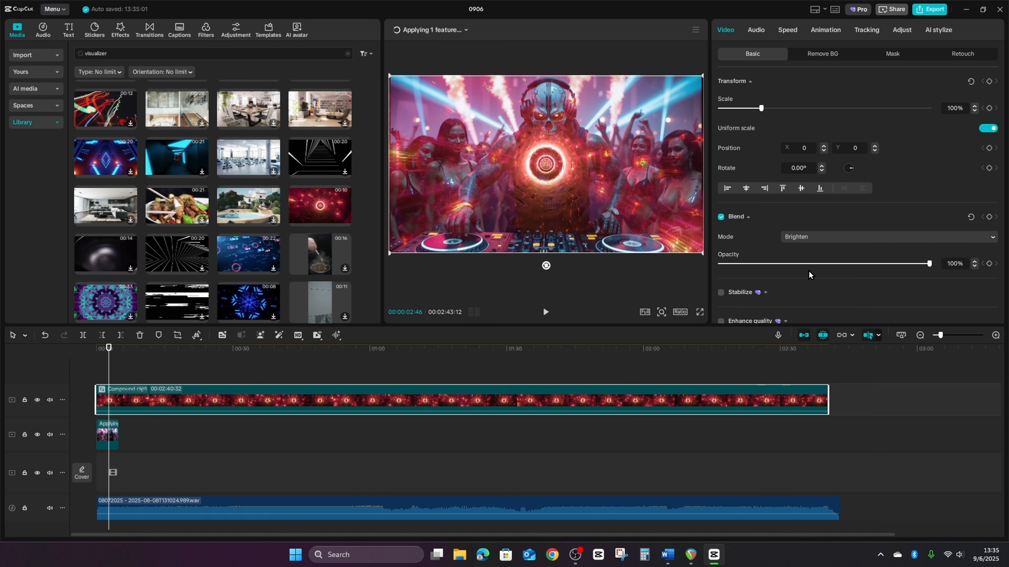
{"action": "left_click", "coordinate": [813, 239]}
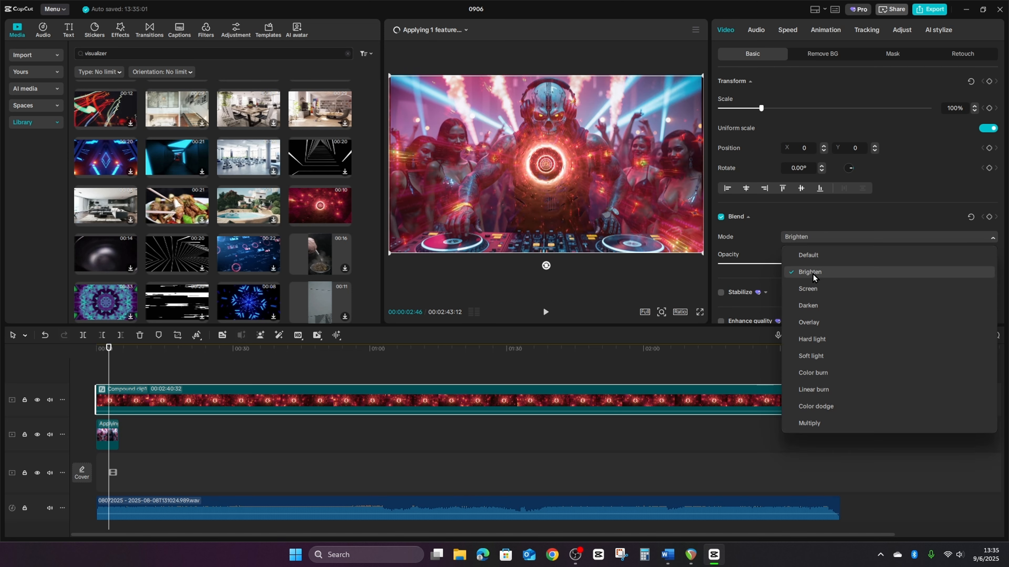
{"action": "left_click", "coordinate": [811, 294]}
{"action": "left_click", "coordinate": [812, 238]}
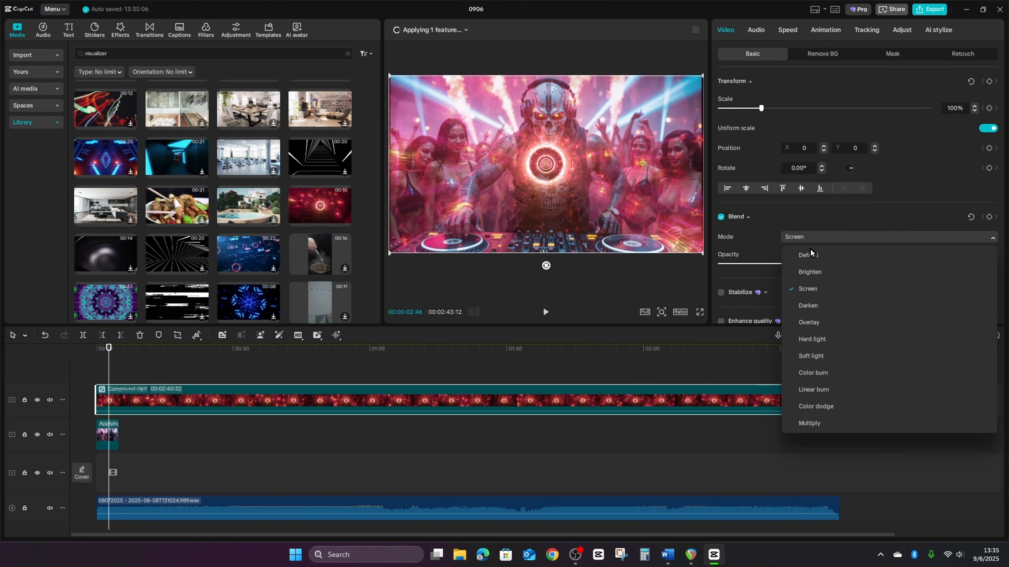
{"action": "left_click", "coordinate": [810, 305]}
{"action": "left_click", "coordinate": [827, 239]}
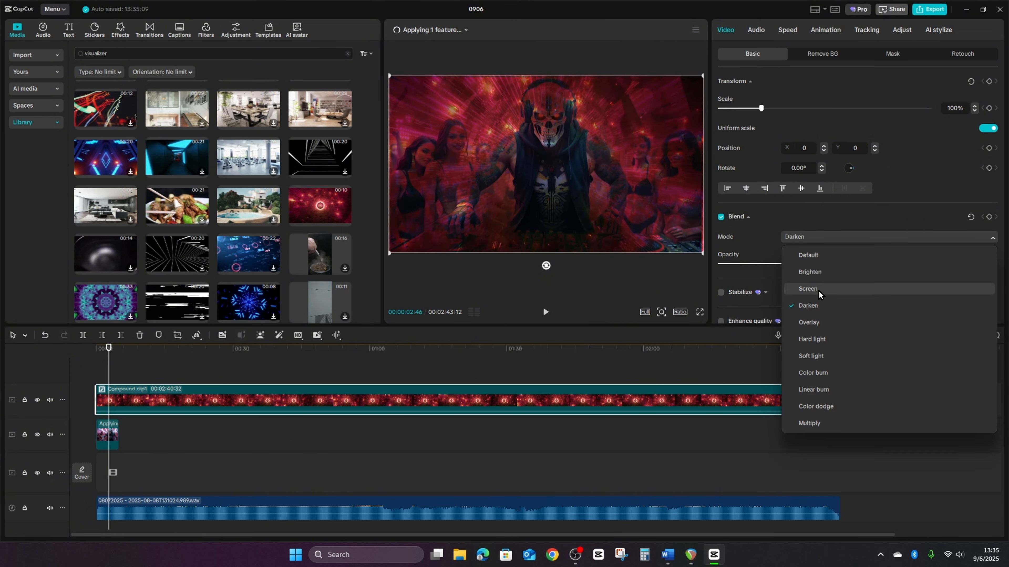
{"action": "left_click", "coordinate": [811, 378]}
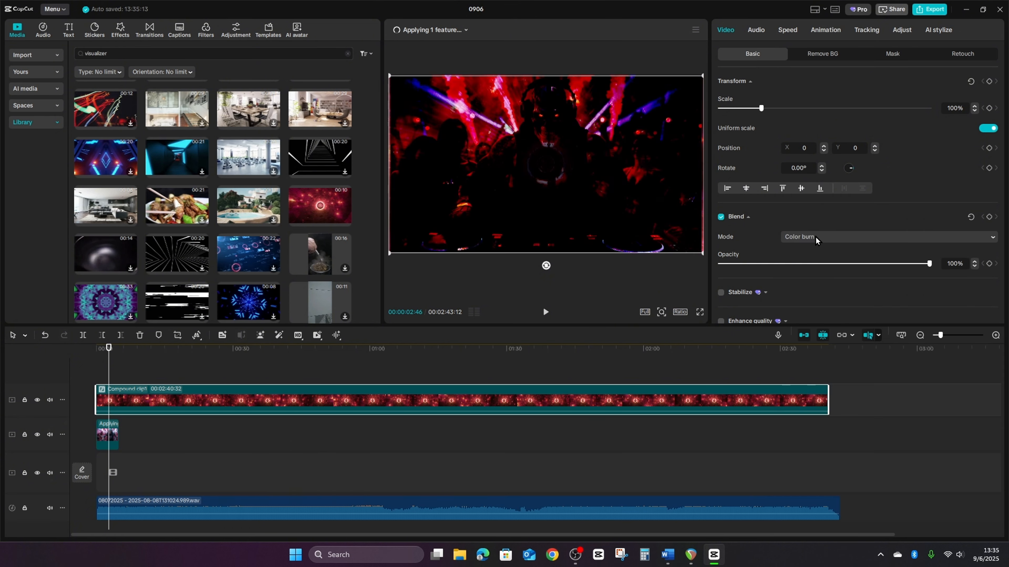
{"action": "left_click", "coordinate": [798, 238]}
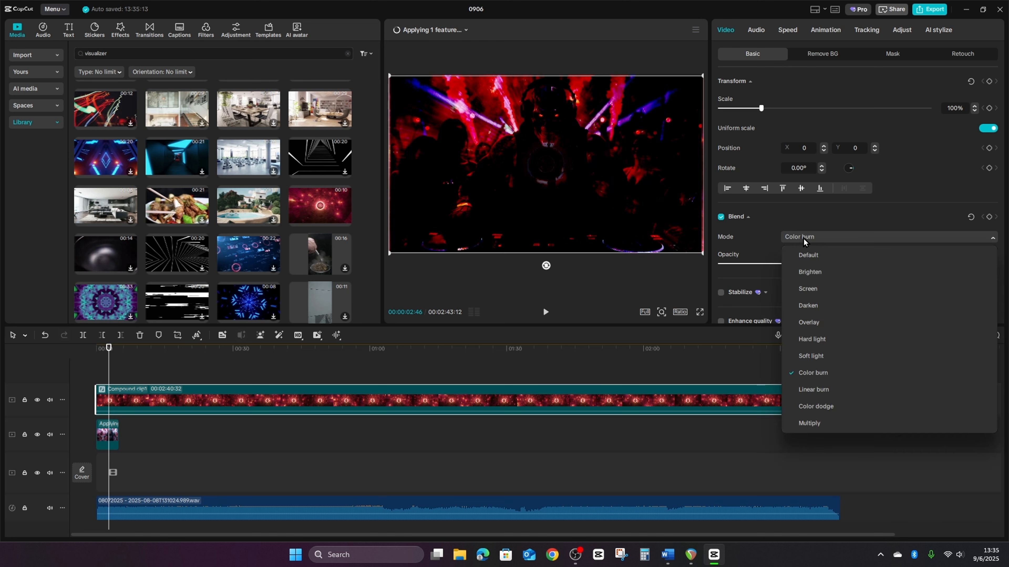
{"action": "left_click", "coordinate": [811, 273]}
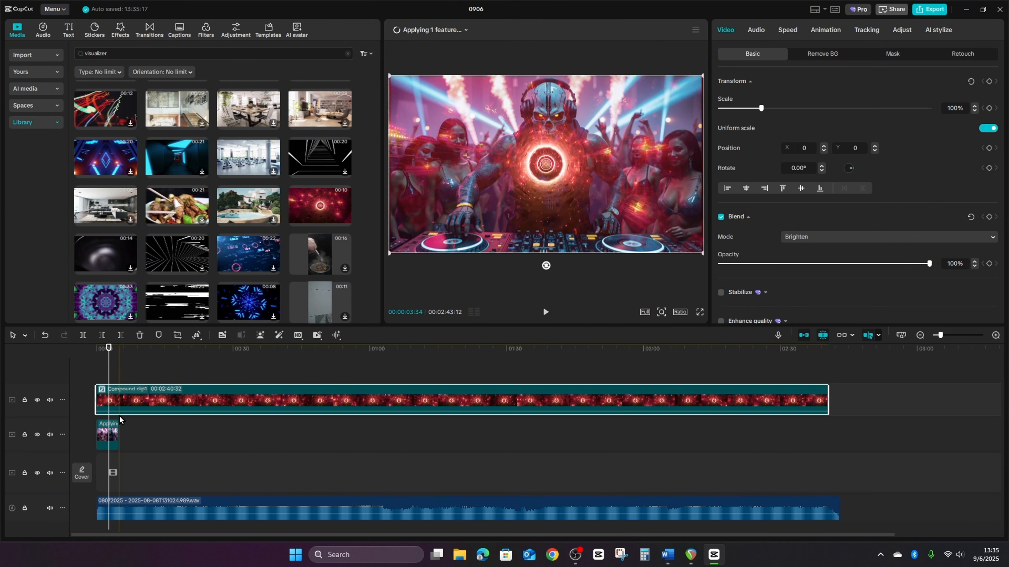
{"action": "left_click", "coordinate": [106, 434]}
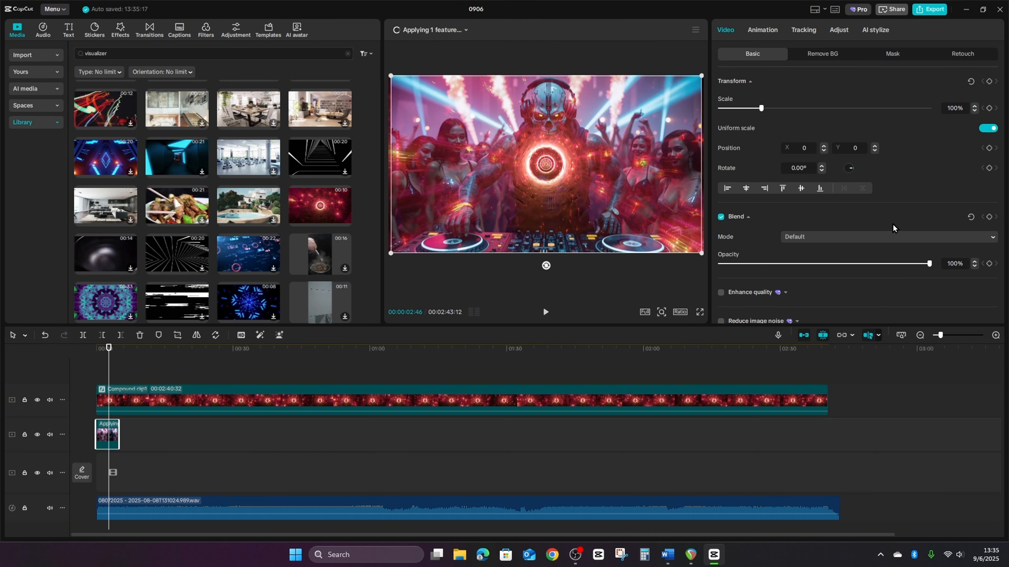
{"action": "scroll", "coordinate": [892, 228], "scroll_direction": "down", "scroll_amount": 2}
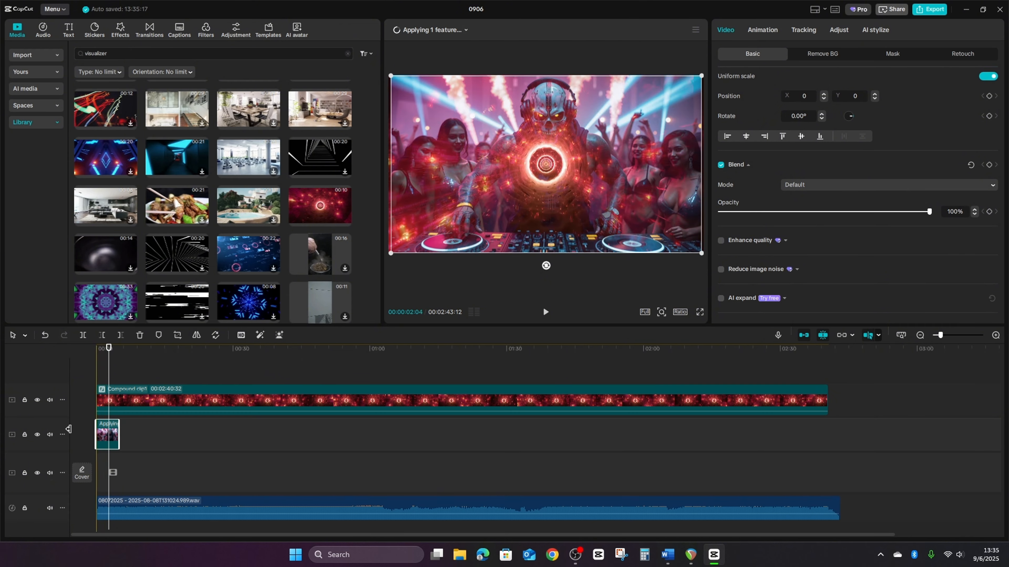
{"action": "left_click", "coordinate": [104, 427]}
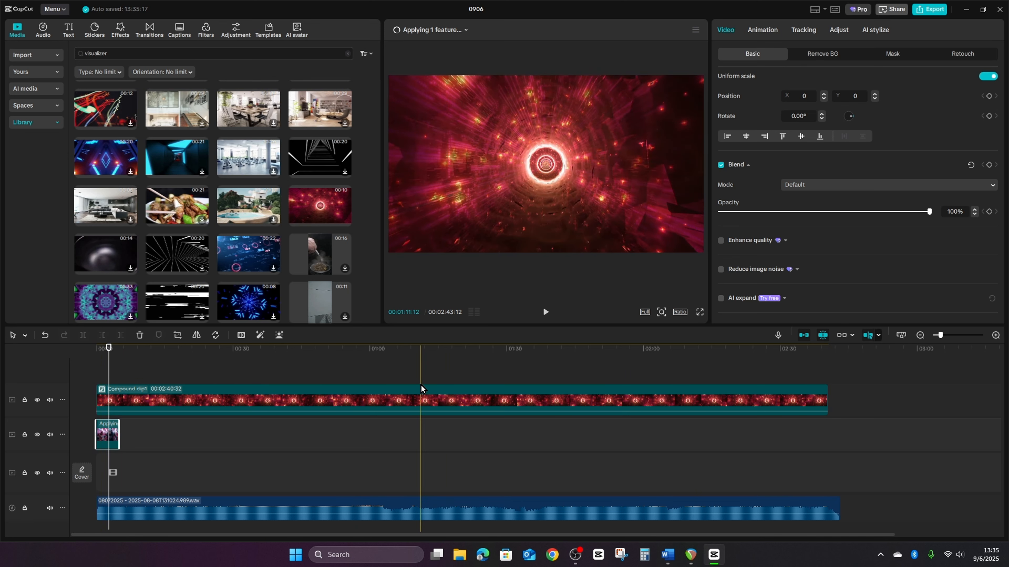
Step: Play the project from the start through the end of the DJ clip to preview the blended visualizer
{"action": "scroll", "coordinate": [128, 444], "scroll_direction": "up", "scroll_amount": 5}
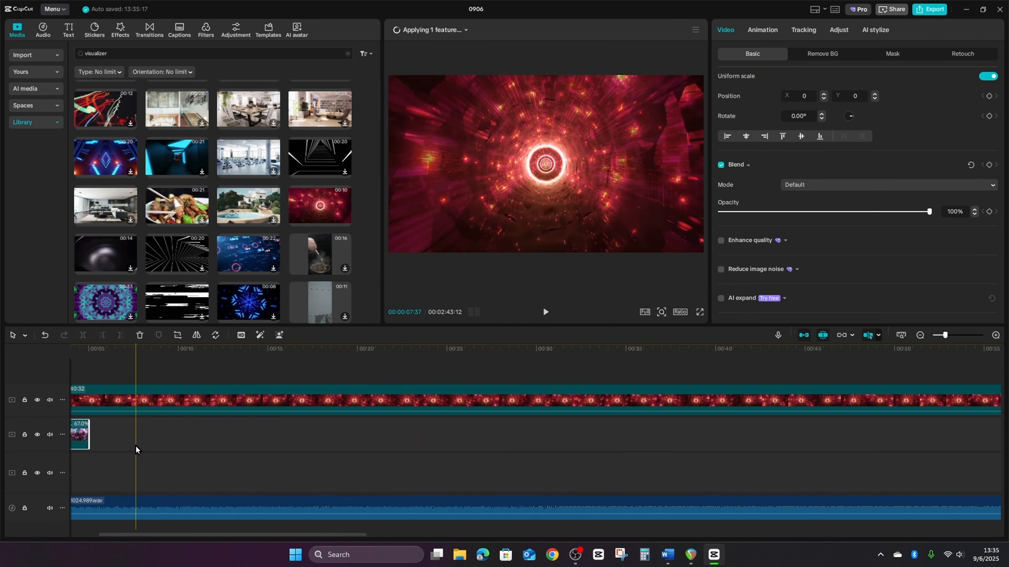
{"action": "left_click_drag", "start_coordinate": [177, 535], "coordinate": [144, 536]}
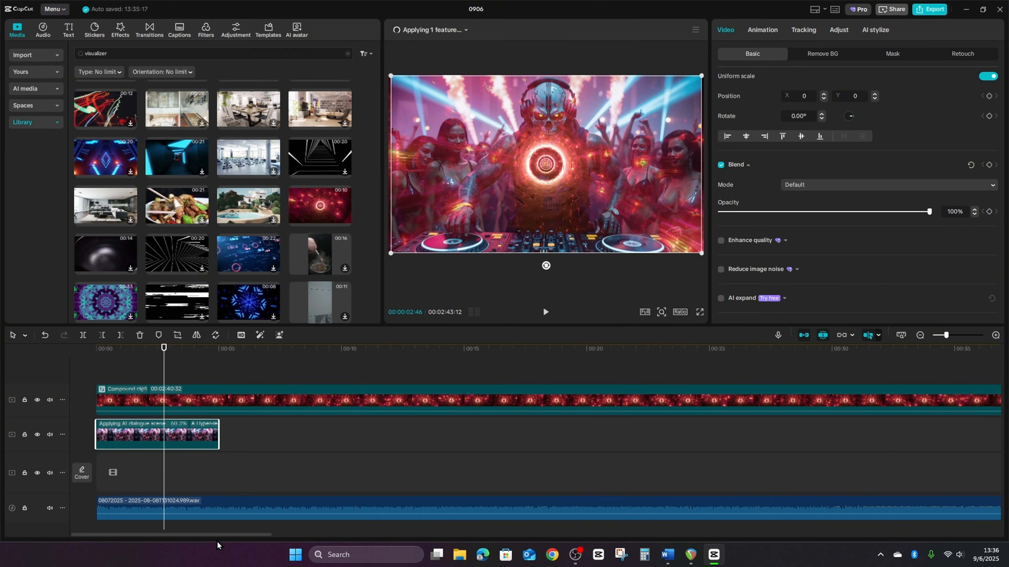
{"action": "left_click", "coordinate": [97, 365]}
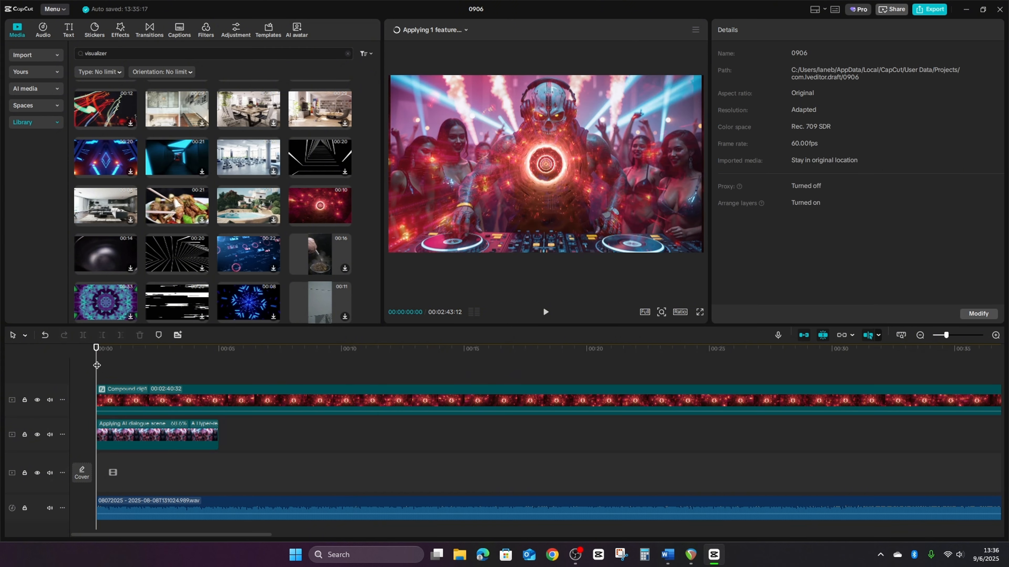
{"action": "left_click", "coordinate": [546, 313]}
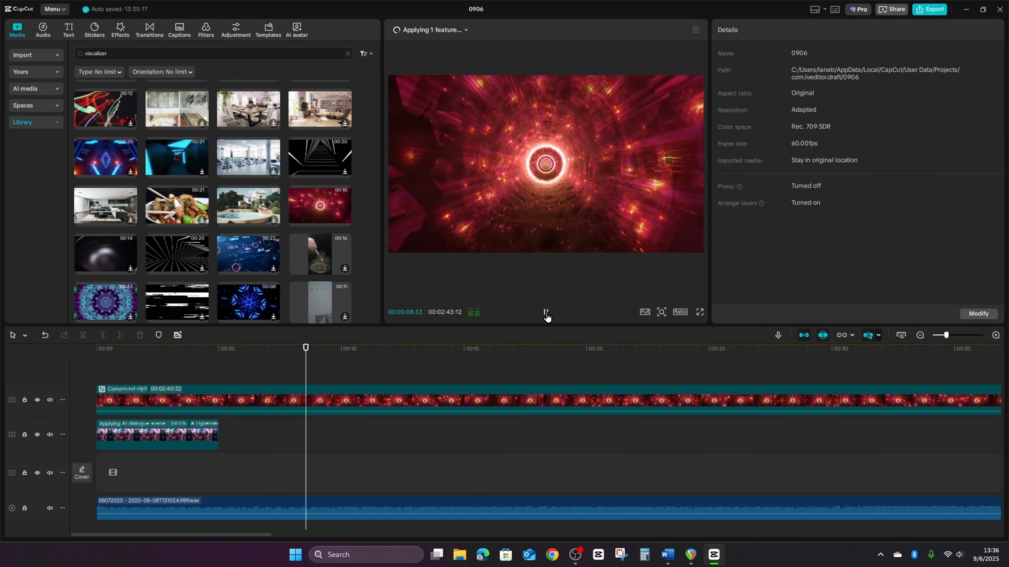
{"action": "left_click", "coordinate": [546, 313]}
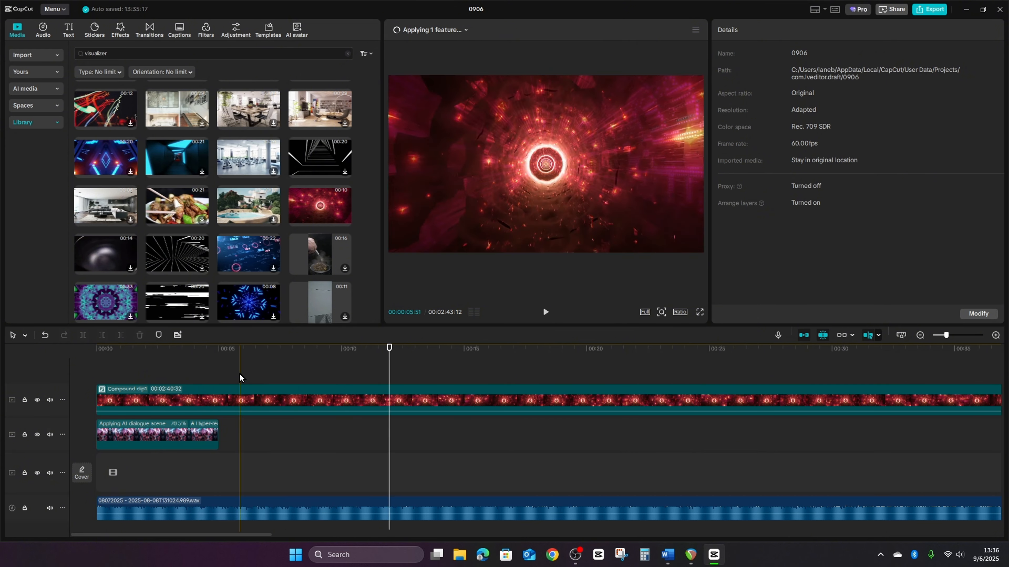
Step: Browse the stock library's visualizer results for other clips that could be used as overlays
{"action": "left_click", "coordinate": [211, 433]}
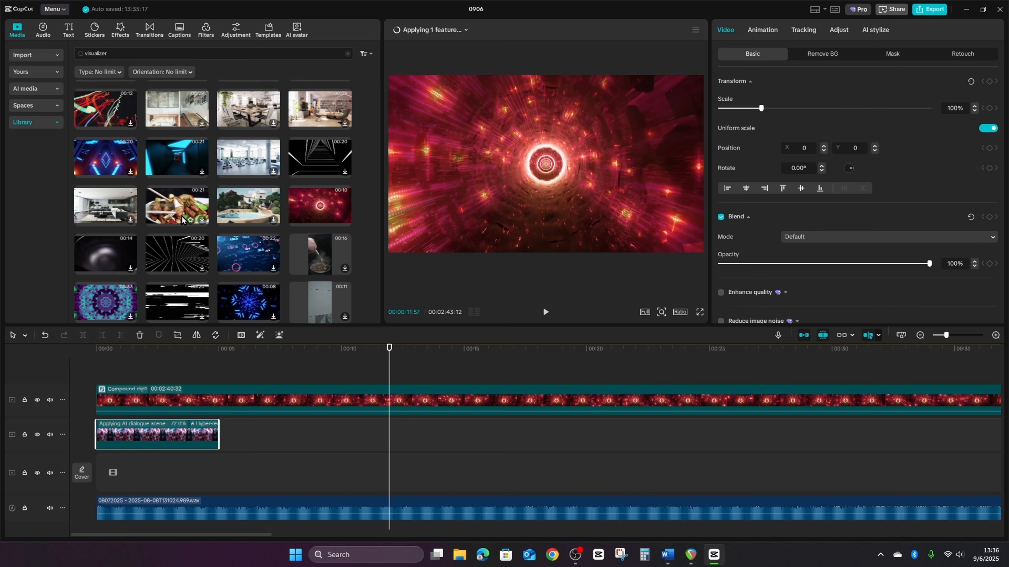
{"action": "scroll", "coordinate": [243, 166], "scroll_direction": "down", "scroll_amount": 1}
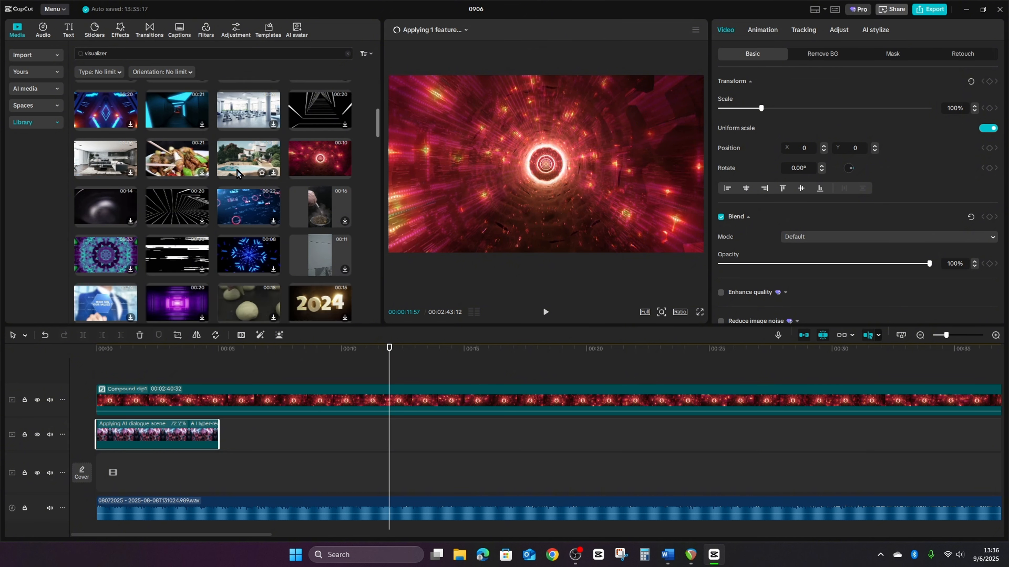
{"action": "scroll", "coordinate": [237, 174], "scroll_direction": "down", "scroll_amount": 5}
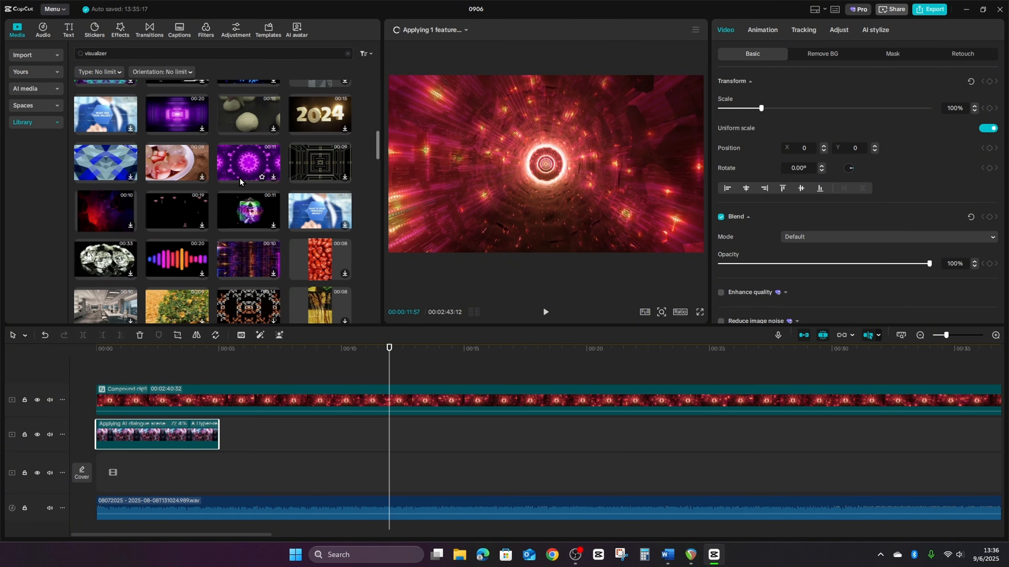
{"action": "scroll", "coordinate": [240, 184], "scroll_direction": "down", "scroll_amount": 10}
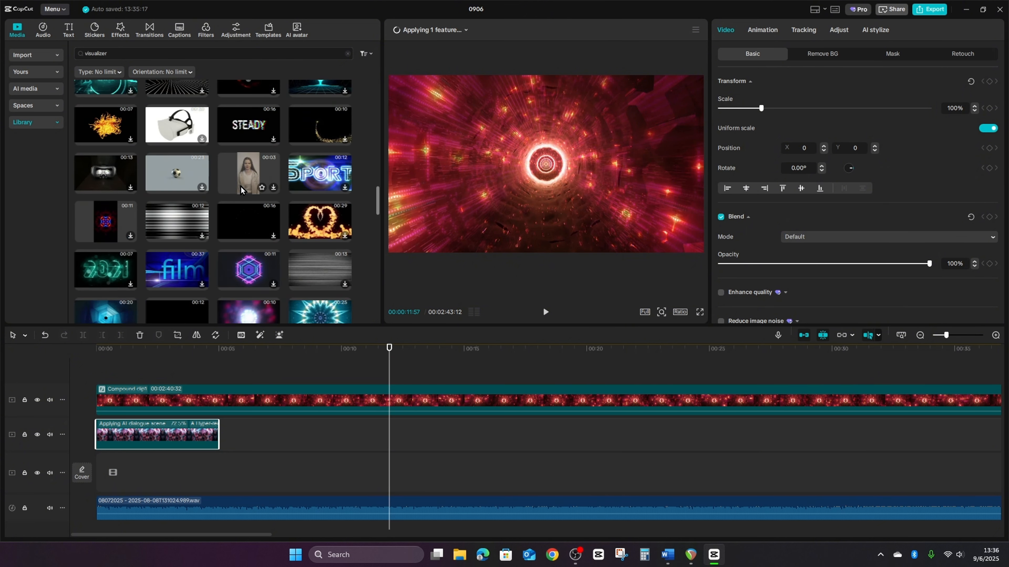
{"action": "scroll", "coordinate": [243, 192], "scroll_direction": "down", "scroll_amount": 10}
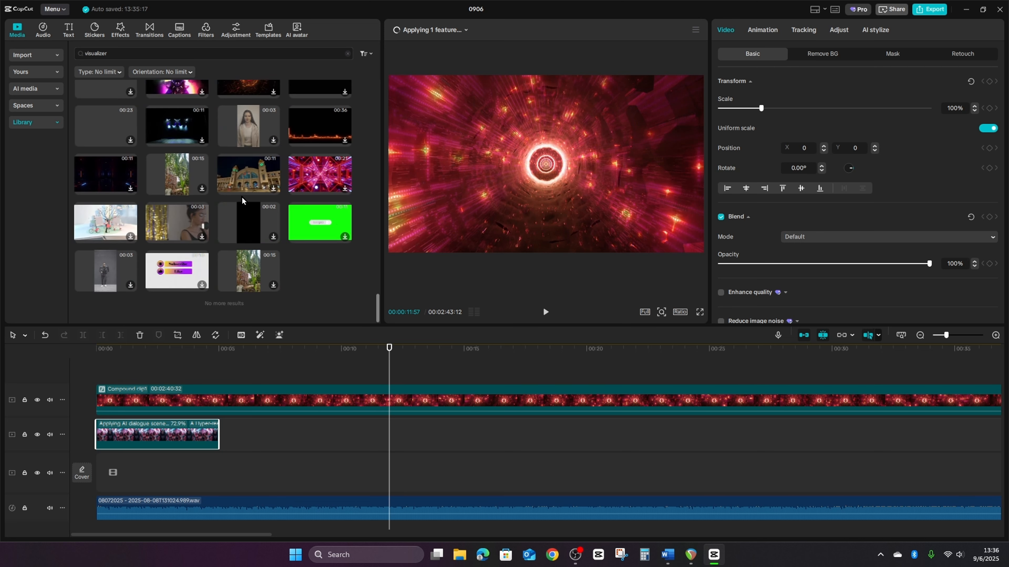
{"action": "scroll", "coordinate": [243, 200], "scroll_direction": "down", "scroll_amount": 3}
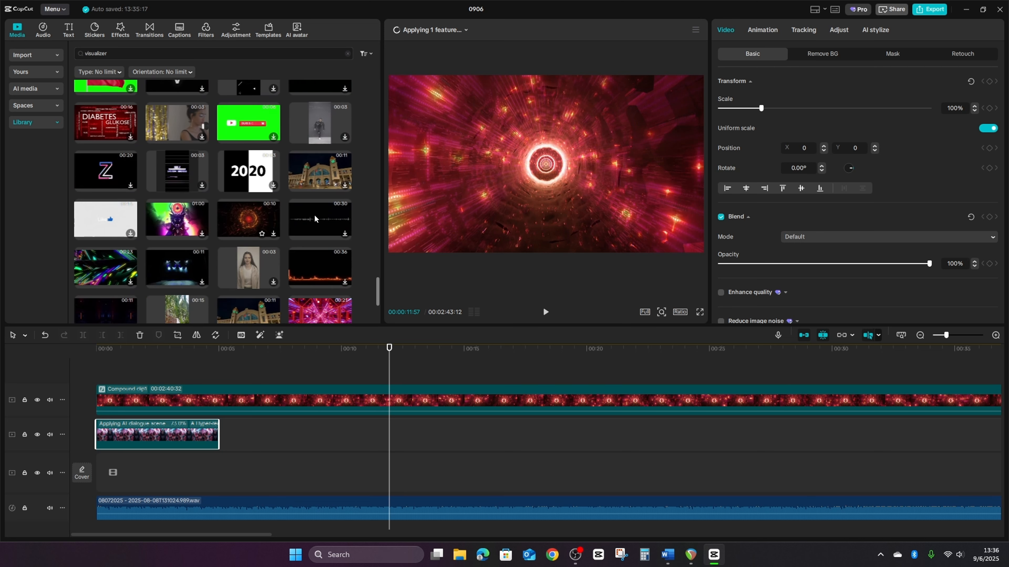
Step: Add the 30-second black-and-white dotted audio waveform from the stock library on a new track above the tunnel compound clip, starting at 00:00
{"action": "left_click", "coordinate": [309, 225]}
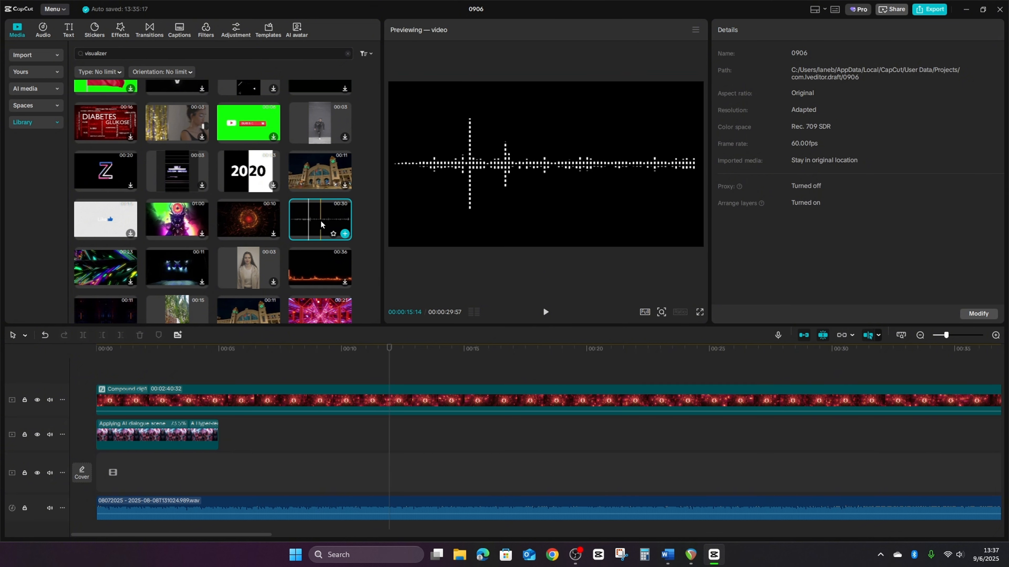
{"action": "left_click_drag", "start_coordinate": [321, 225], "coordinate": [313, 309]}
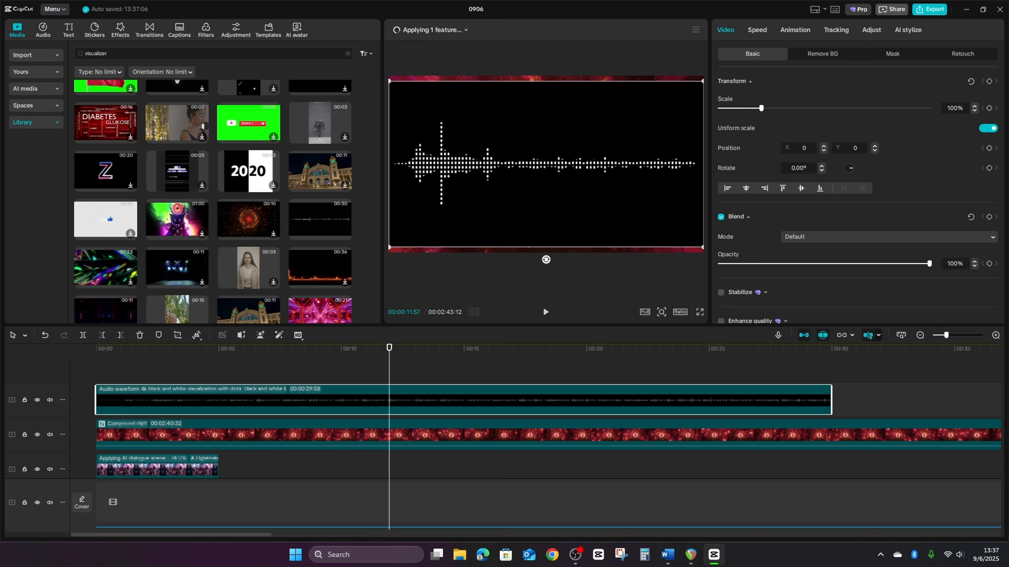
Step: Set the waveform clip's blend mode to Brighten and move it straight down to the frame's lower edge, at Y about -1067
{"action": "left_click", "coordinate": [822, 237]}
{"action": "left_click", "coordinate": [815, 271]}
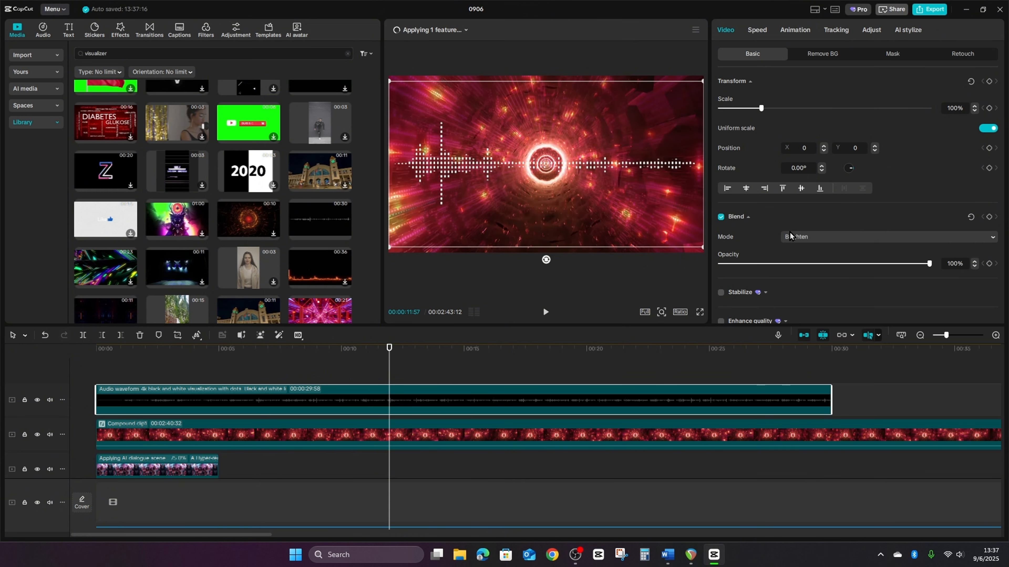
{"action": "left_click_drag", "start_coordinate": [449, 165], "coordinate": [451, 252]}
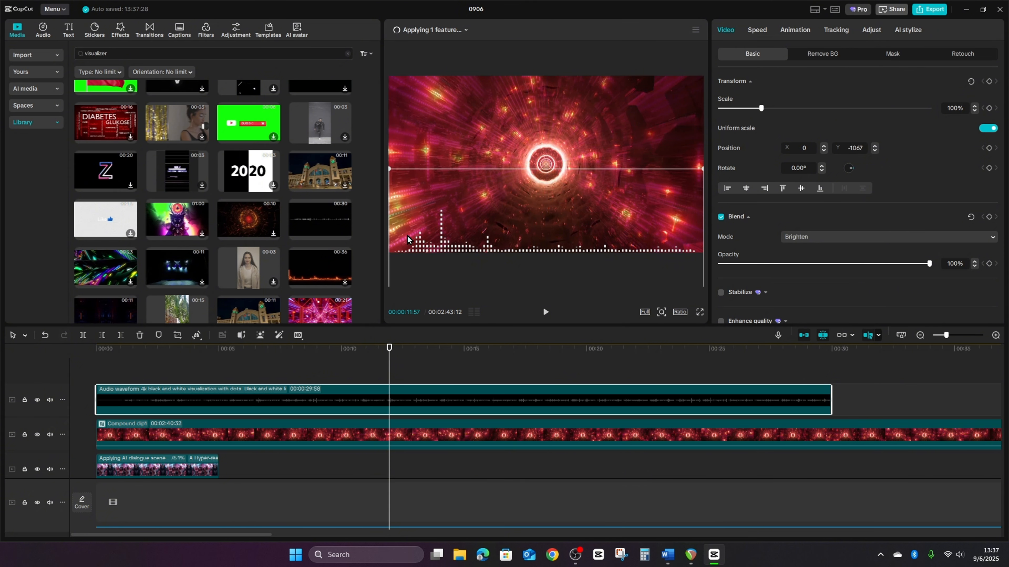
Step: Duplicate the waveform clip onto a track above the original, aligned to the start of the timeline
{"action": "right_click", "coordinate": [309, 399]}
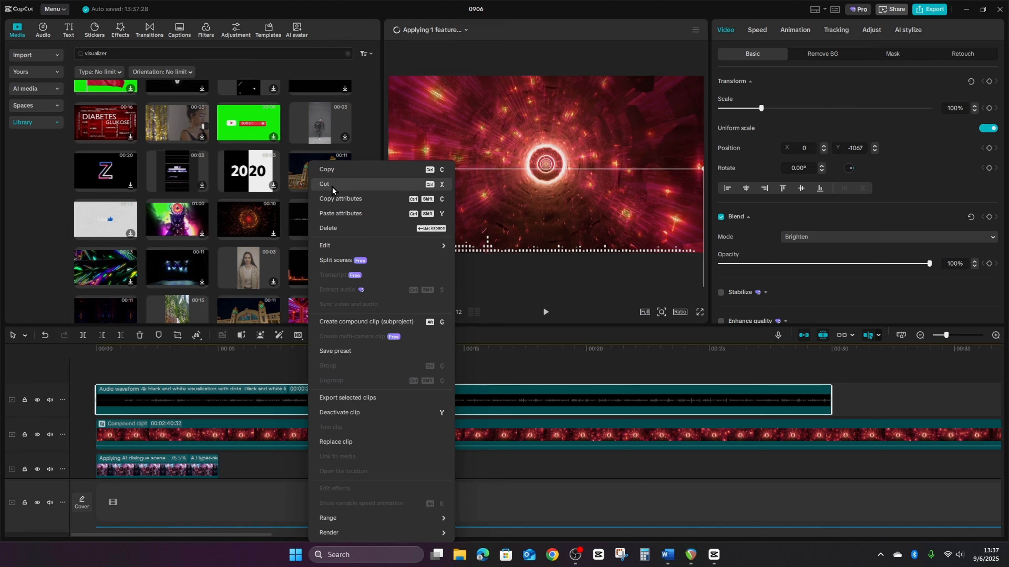
{"action": "left_click", "coordinate": [327, 169]}
{"action": "left_click", "coordinate": [210, 380]}
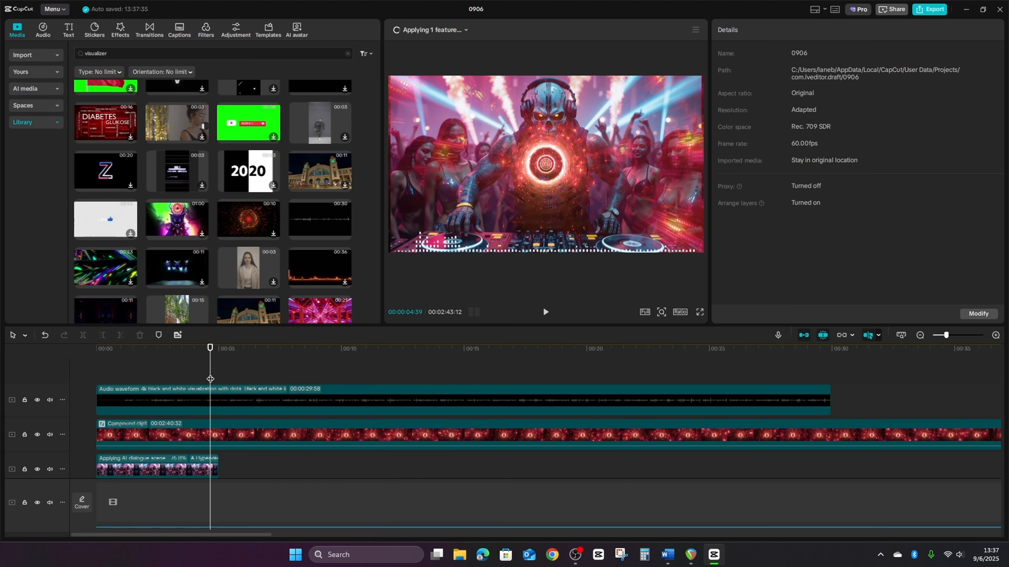
{"action": "right_click", "coordinate": [210, 379]}
{"action": "left_click", "coordinate": [236, 385]}
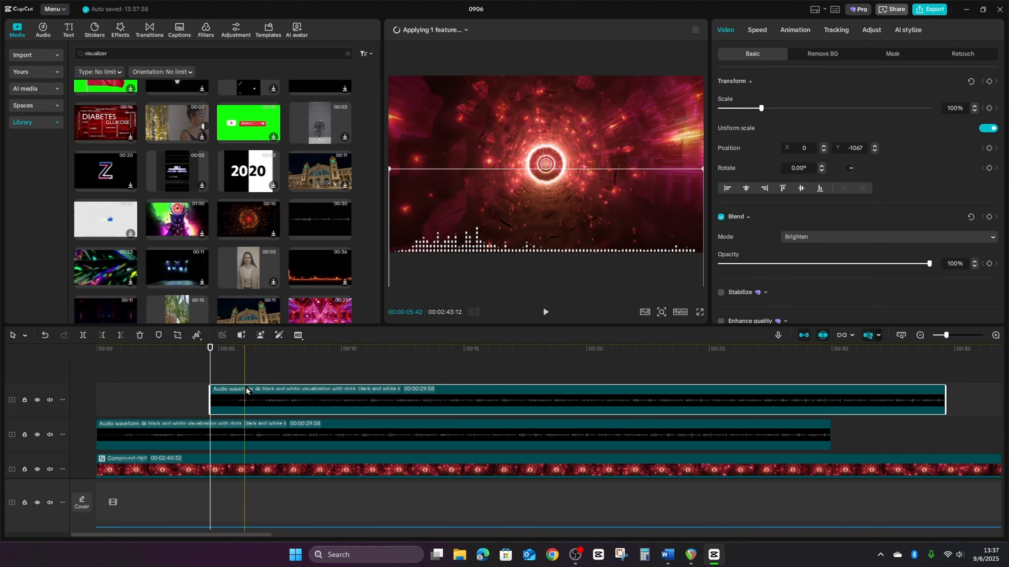
{"action": "left_click_drag", "start_coordinate": [246, 390], "coordinate": [142, 409]}
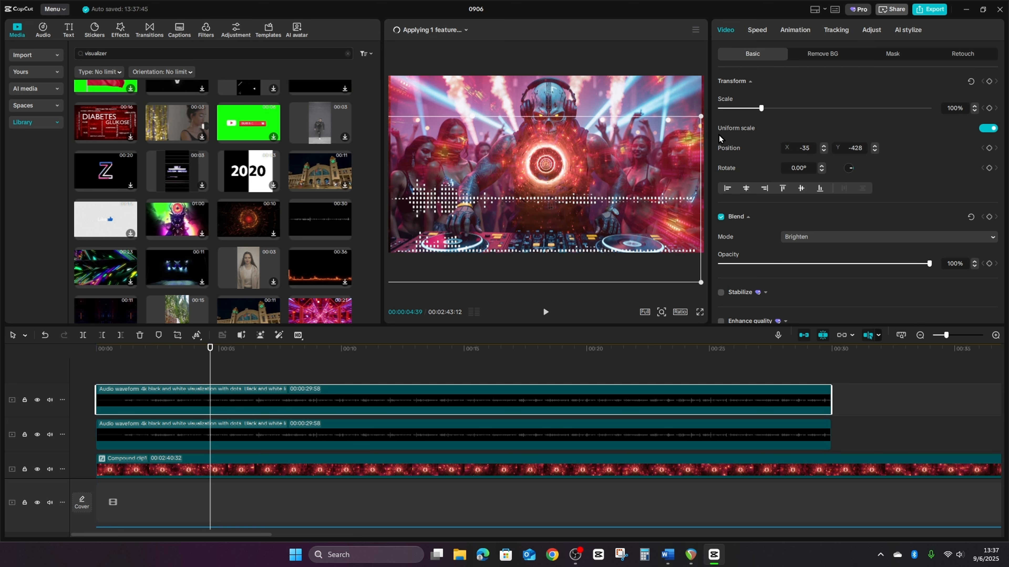
Step: Mirror the duplicate waveform and align it over the original along the frame's lower edge, at X 0, Y about -1074
{"action": "left_click", "coordinate": [197, 336]}
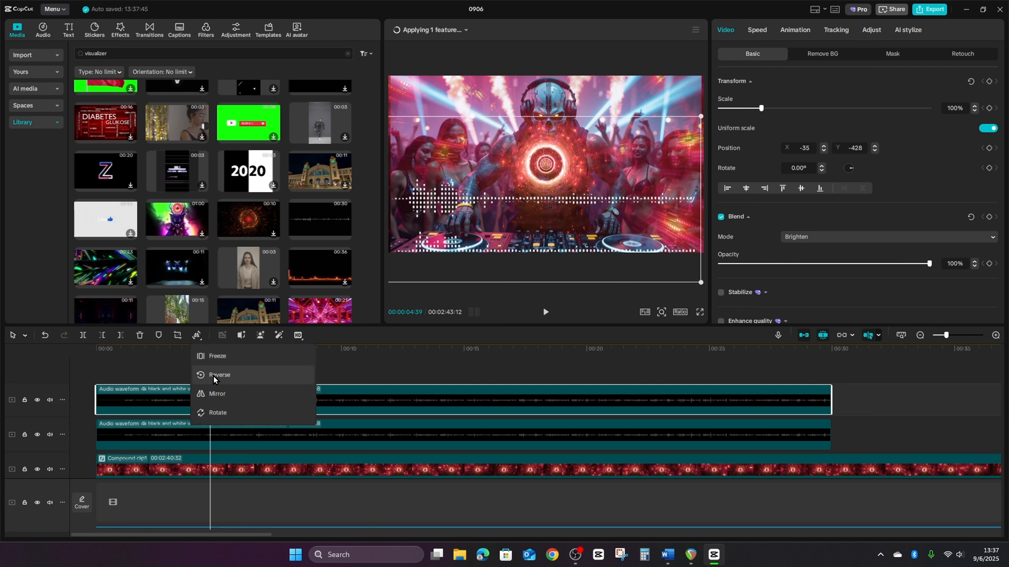
{"action": "left_click", "coordinate": [217, 394]}
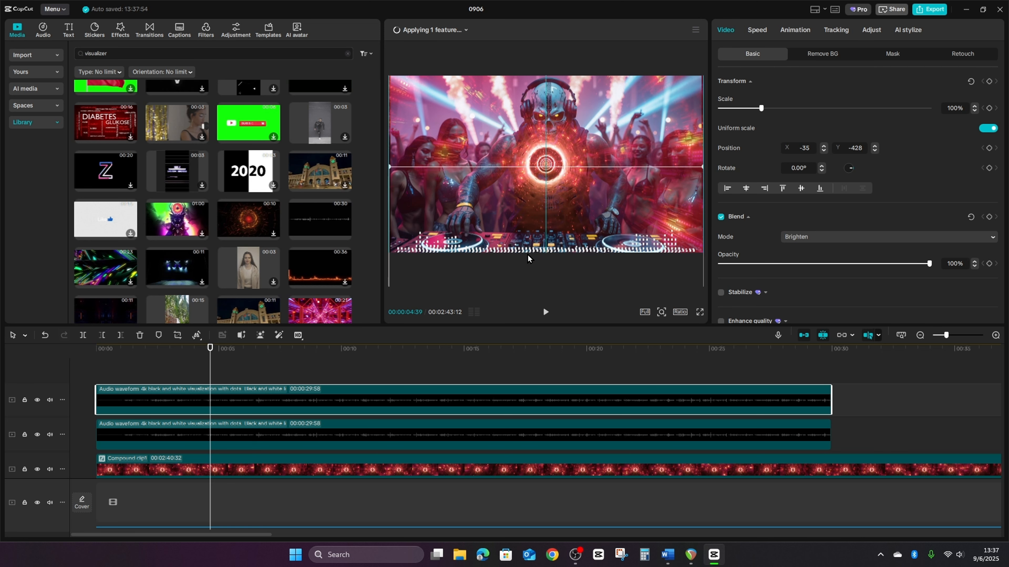
{"action": "left_click_drag", "start_coordinate": [528, 255], "coordinate": [528, 258]}
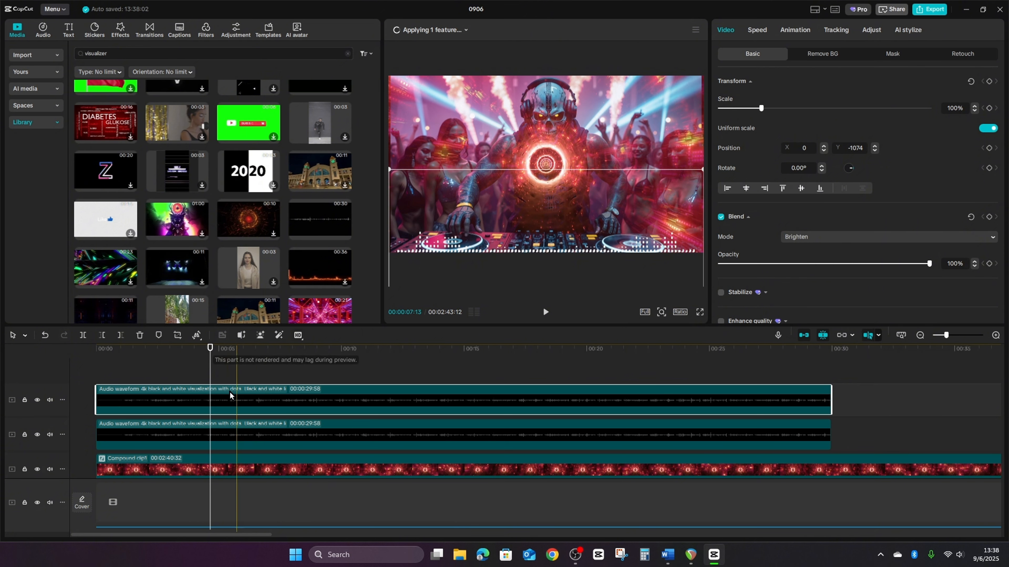
Step: Check the DJ clip's settings for the progress of its AI dialogue scene
{"action": "scroll", "coordinate": [264, 404], "scroll_direction": "down", "scroll_amount": 1}
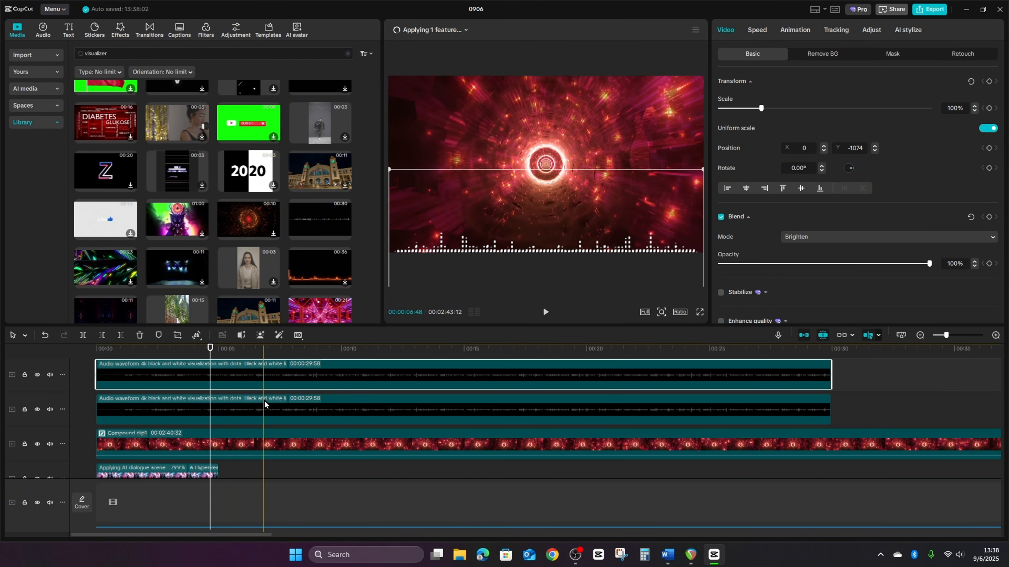
{"action": "left_click", "coordinate": [146, 472]}
{"action": "scroll", "coordinate": [880, 253], "scroll_direction": "down", "scroll_amount": 10}
{"action": "scroll", "coordinate": [887, 245], "scroll_direction": "down", "scroll_amount": 1}
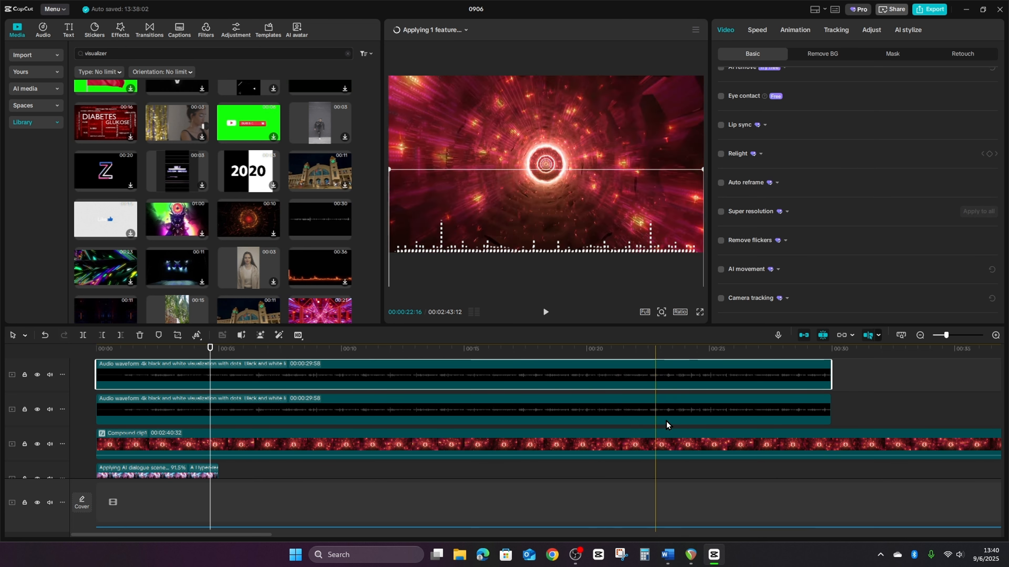
Step: Duplicate both waveform layers twice and butt the pairs end to end on their tracks, up to about 1:30
{"action": "scroll", "coordinate": [670, 419], "scroll_direction": "down", "scroll_amount": 3, "text": "ctrl"}
{"action": "scroll", "coordinate": [670, 419], "scroll_direction": "down", "scroll_amount": 2, "text": "ctrl"}
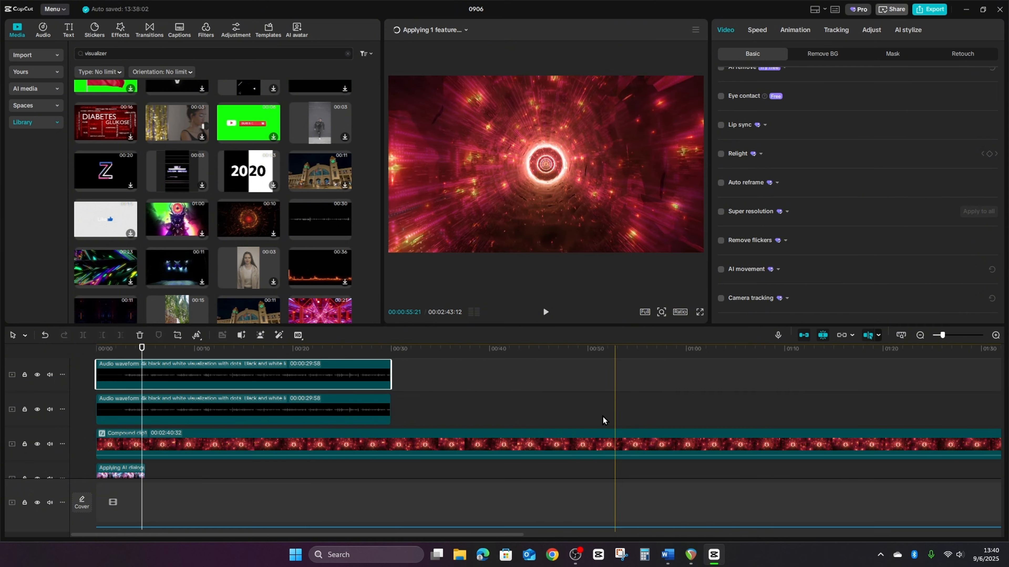
{"action": "left_click_drag", "start_coordinate": [422, 370], "coordinate": [375, 402]}
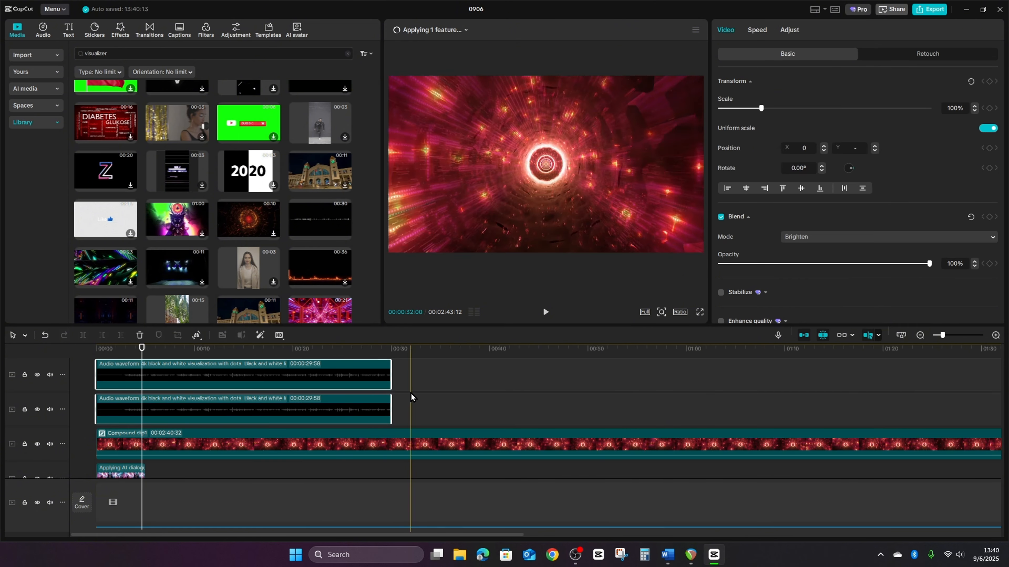
{"action": "key", "text": "ctrl+v"}
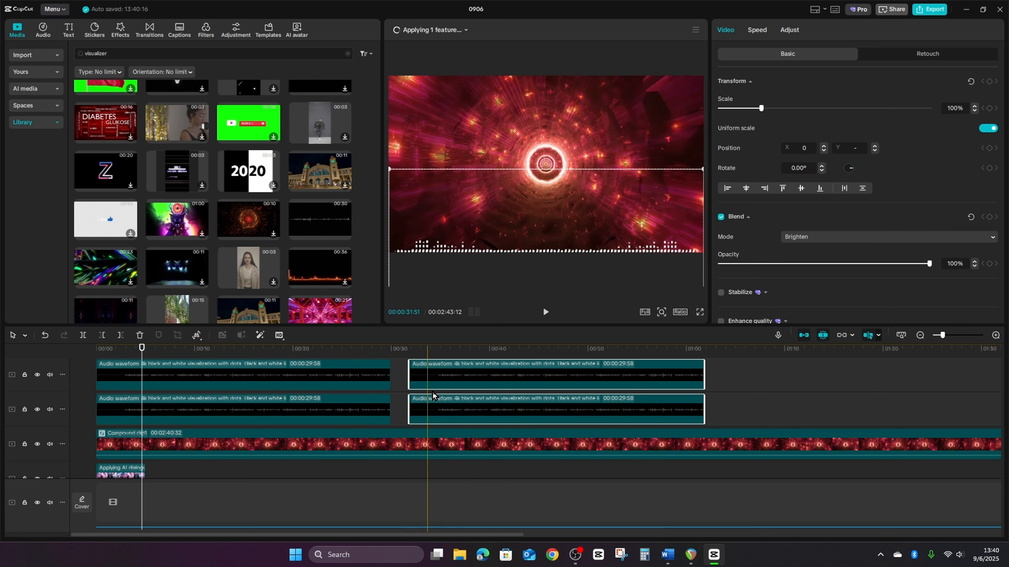
{"action": "left_click_drag", "start_coordinate": [443, 382], "coordinate": [425, 383]}
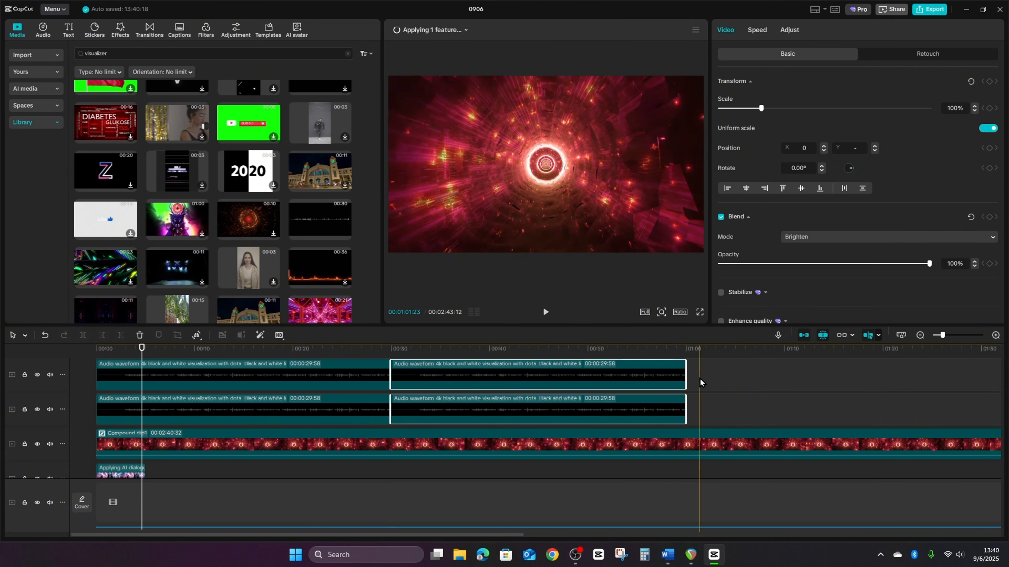
{"action": "key", "text": "ctrl+v"}
{"action": "left_click_drag", "start_coordinate": [712, 380], "coordinate": [704, 380]}
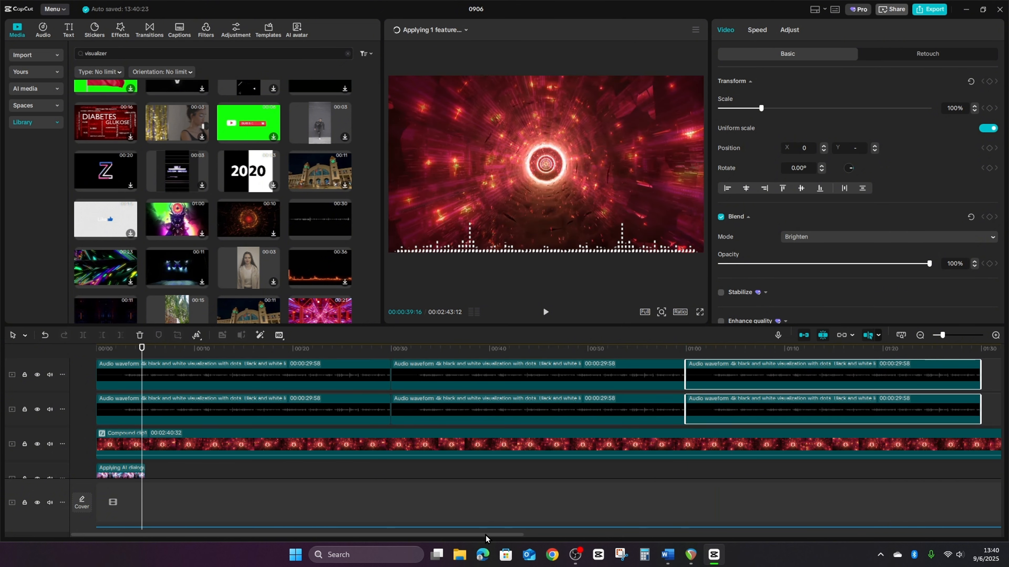
Step: Append three more copies of the waveform pair end to end from 1:30, extending both layers past the end of the audio
{"action": "left_click_drag", "start_coordinate": [495, 538], "coordinate": [690, 538]}
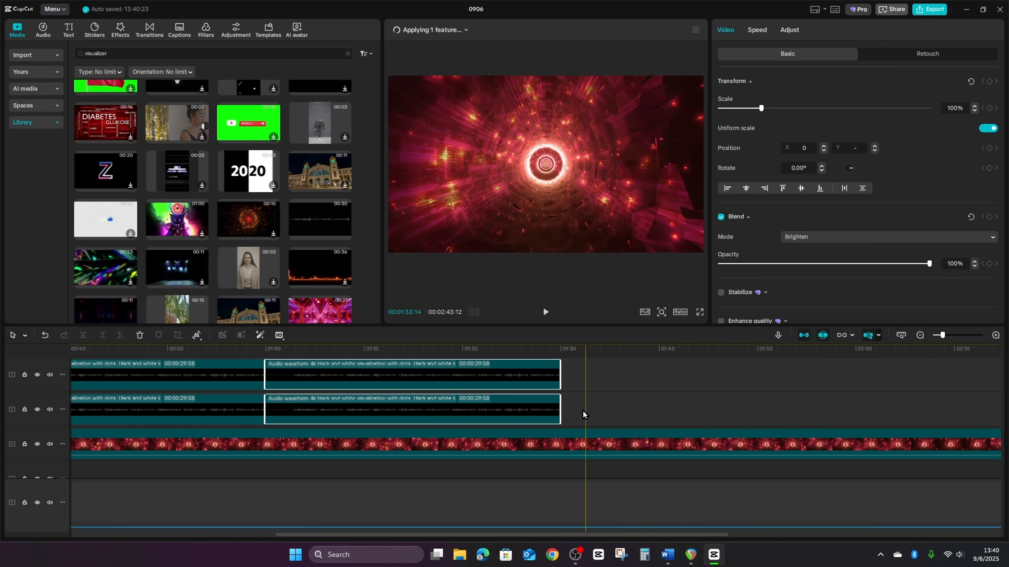
{"action": "key", "text": "ctrl+v"}
{"action": "left_click_drag", "start_coordinate": [593, 383], "coordinate": [587, 382]}
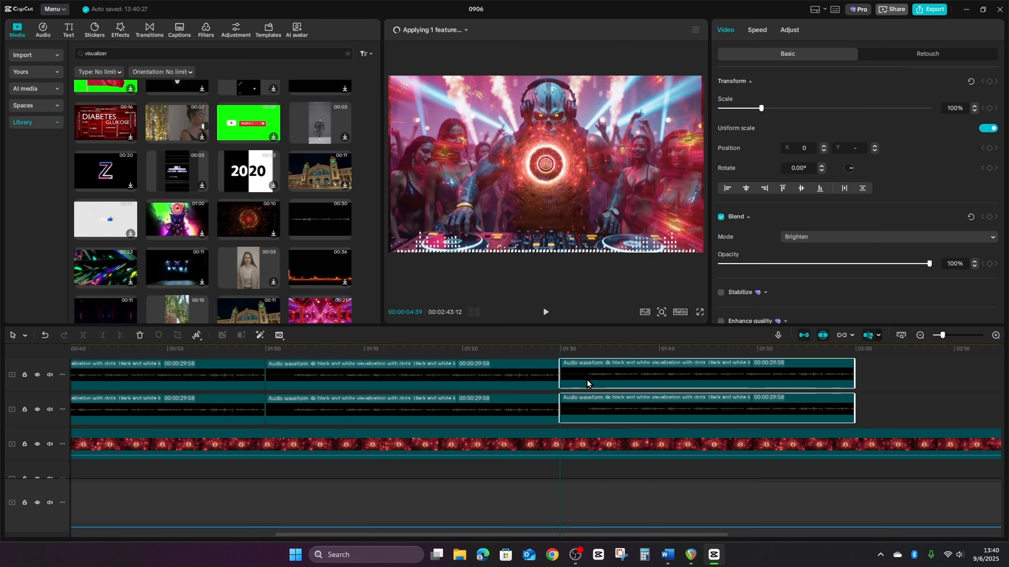
{"action": "left_click_drag", "start_coordinate": [612, 535], "coordinate": [792, 535]}
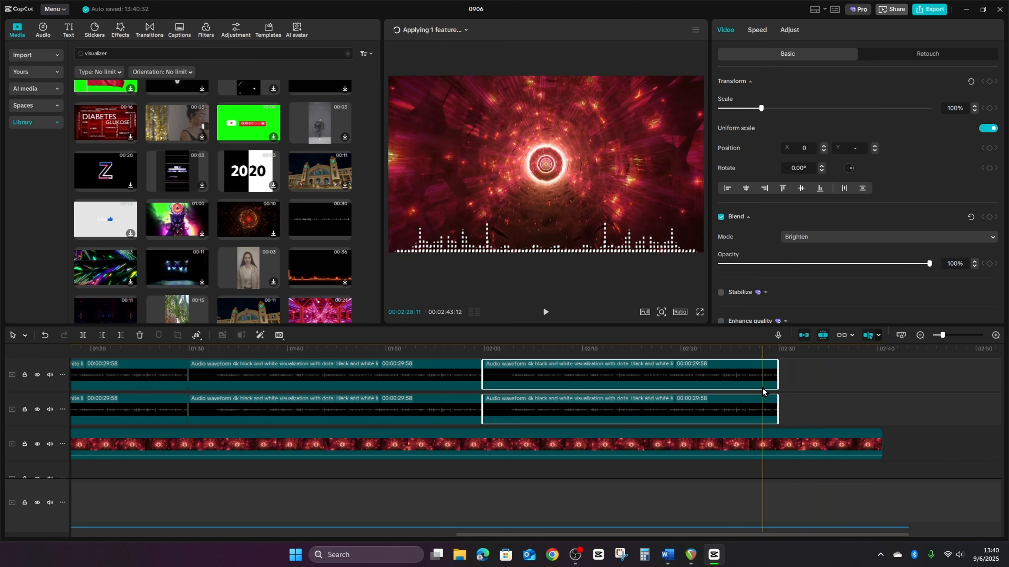
{"action": "key", "text": "ctrl+c"}
{"action": "key", "text": "ctrl+v"}
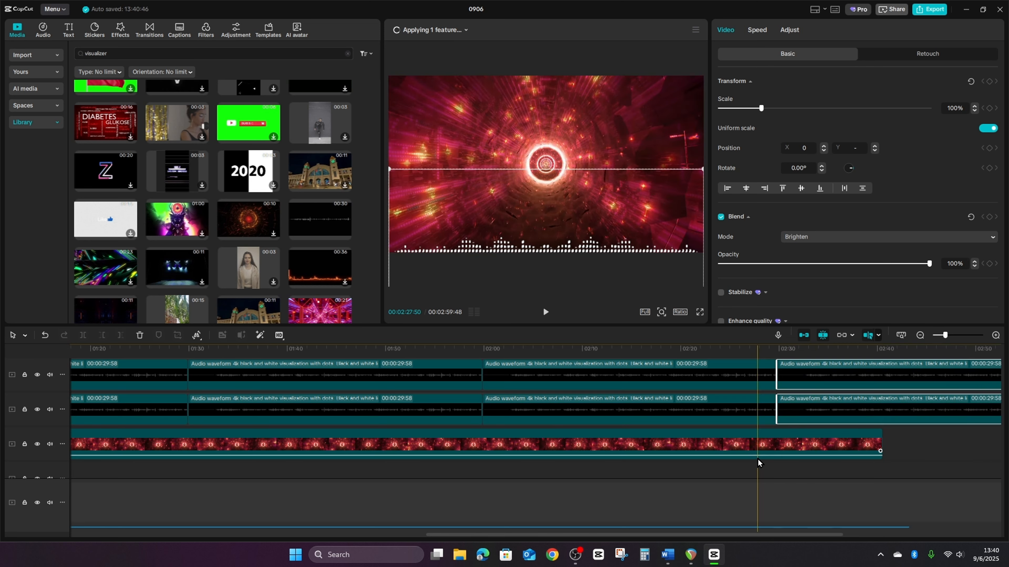
Step: Combine all waveform clips on the two upper tracks into one compound clip
{"action": "left_click", "coordinate": [762, 500]}
{"action": "scroll", "coordinate": [773, 498], "scroll_direction": "down", "scroll_amount": 2}
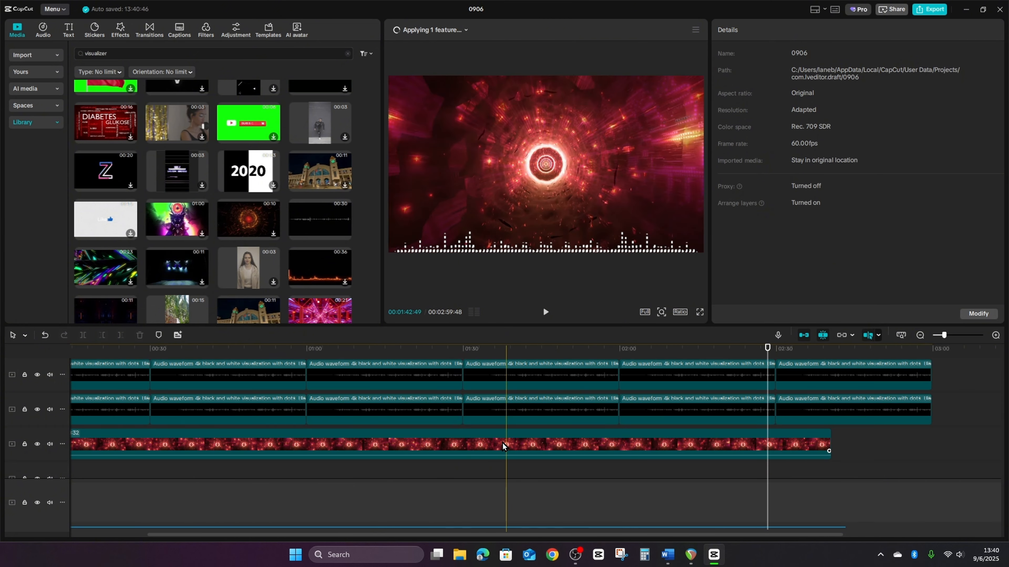
{"action": "left_click_drag", "start_coordinate": [975, 362], "coordinate": [2, 422]}
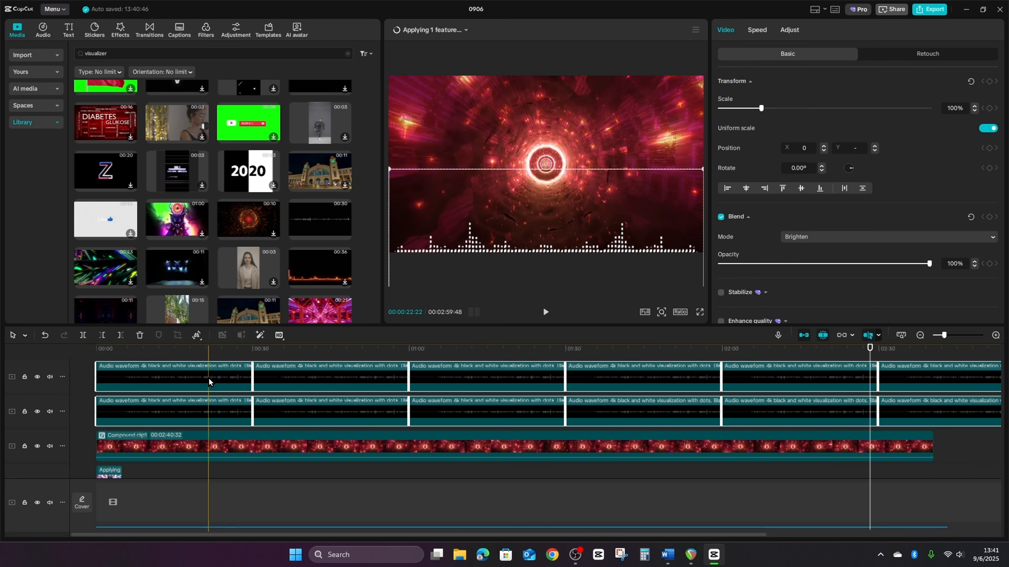
{"action": "right_click", "coordinate": [210, 382]}
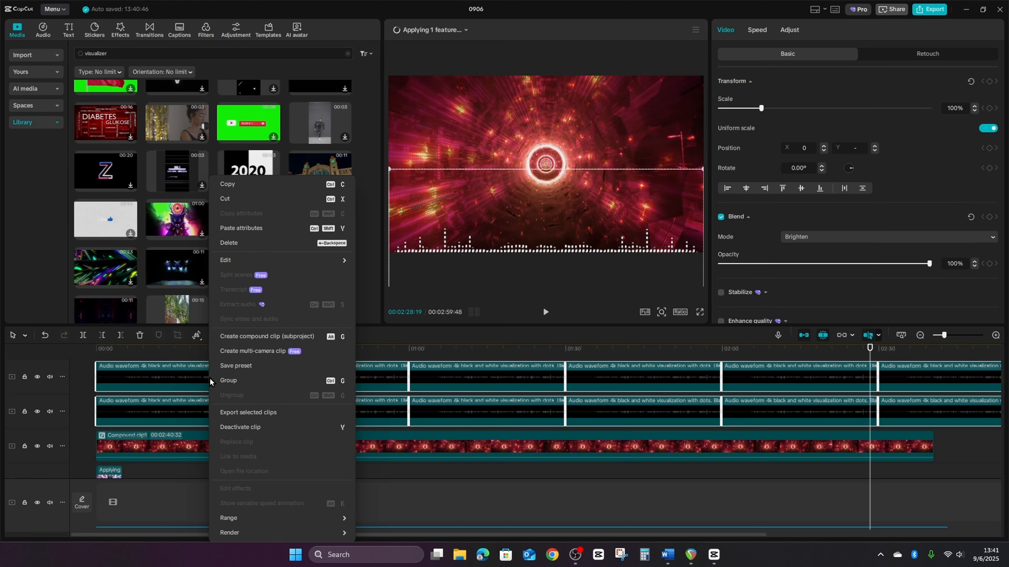
{"action": "left_click", "coordinate": [238, 337]}
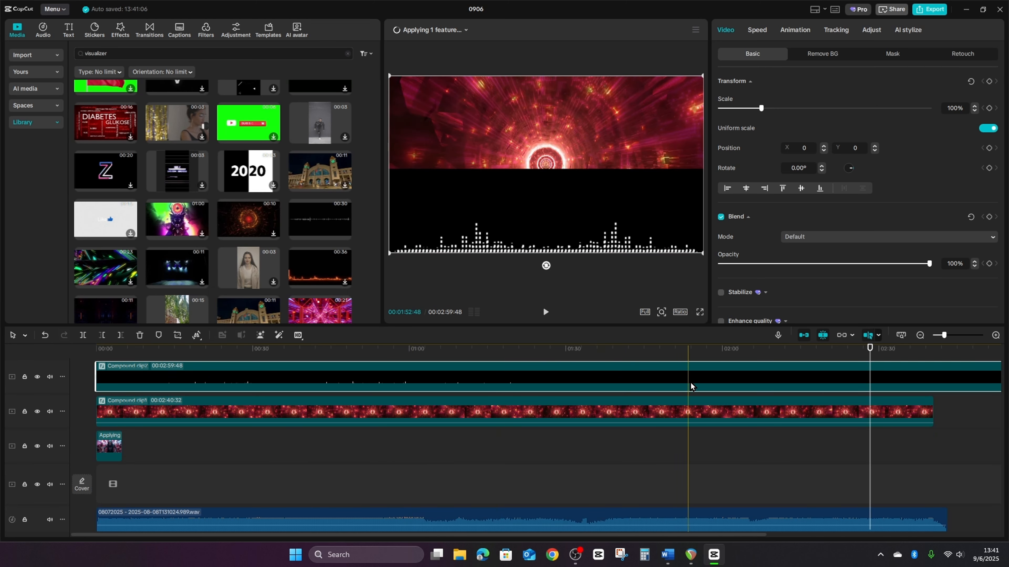
Step: Trim the waveform compound clip to the end of the tunnel compound clip and set its blend mode to Brighten
{"action": "left_click_drag", "start_coordinate": [672, 535], "coordinate": [858, 537]}
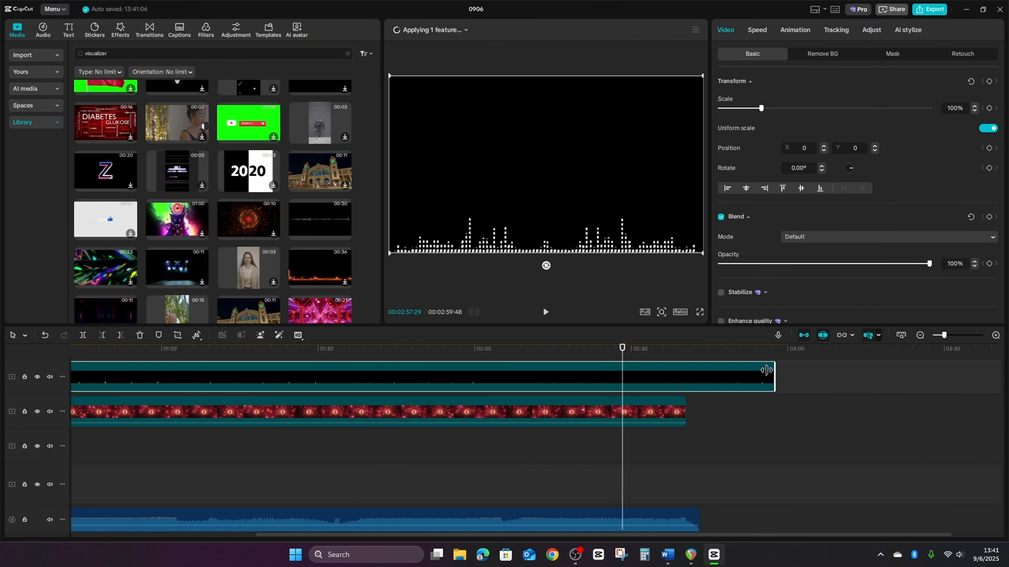
{"action": "left_click_drag", "start_coordinate": [766, 370], "coordinate": [682, 375]}
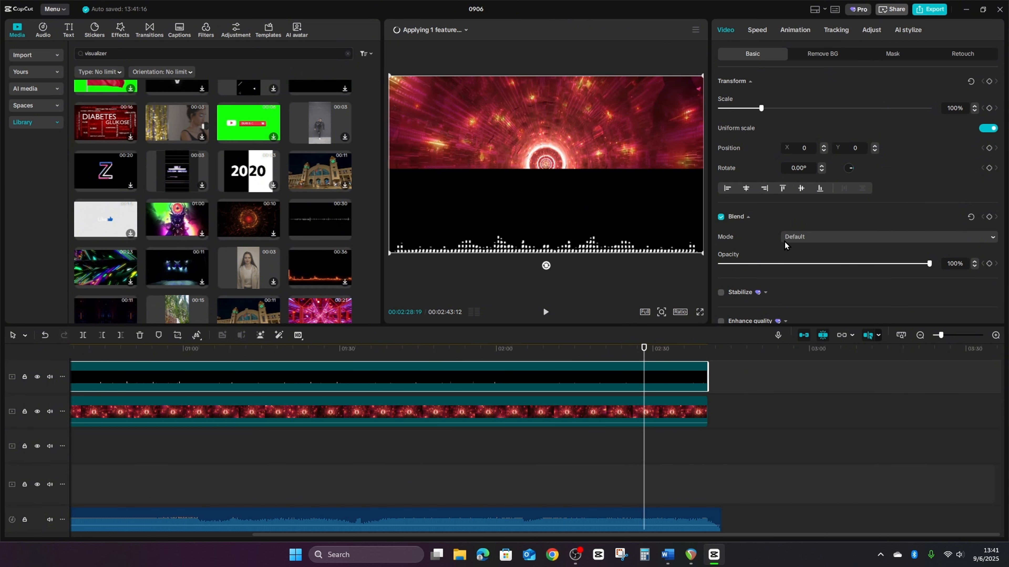
{"action": "left_click", "coordinate": [802, 237]}
{"action": "left_click", "coordinate": [811, 272]}
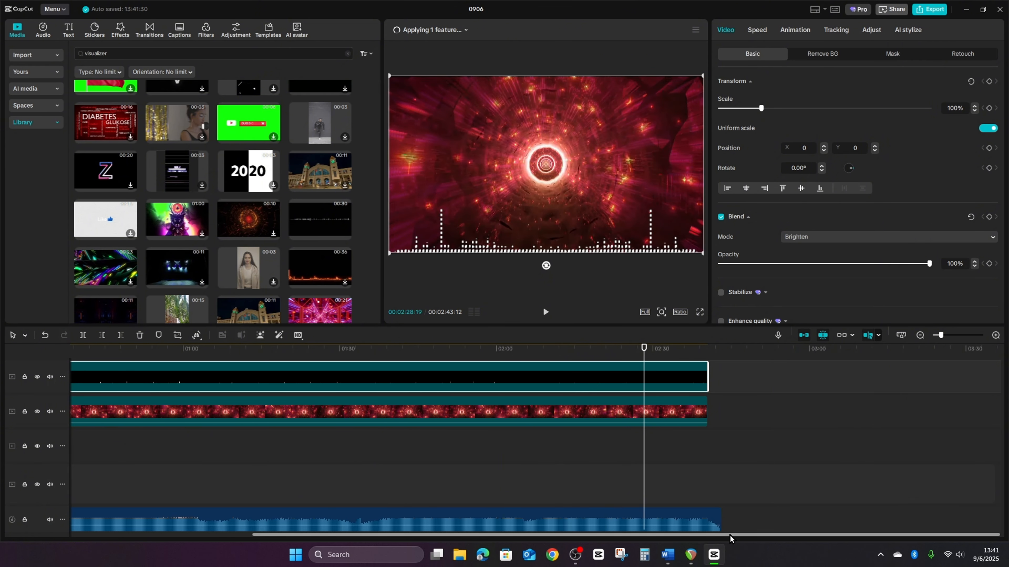
Step: Review the DJ clip's AI dialogue scene settings to see how far processing has advanced
{"action": "left_click_drag", "start_coordinate": [730, 535], "coordinate": [322, 549]}
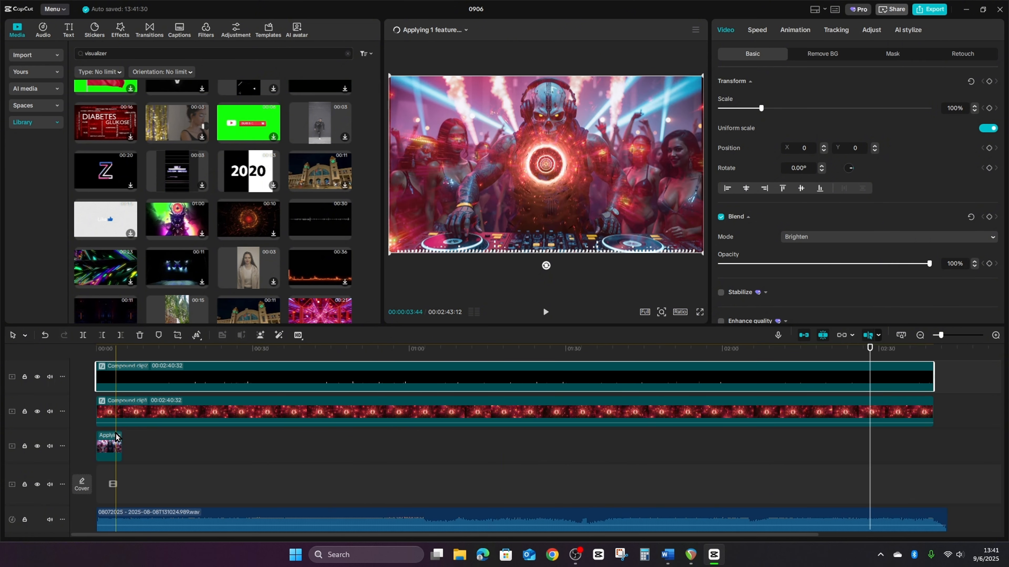
{"action": "left_click", "coordinate": [109, 445]}
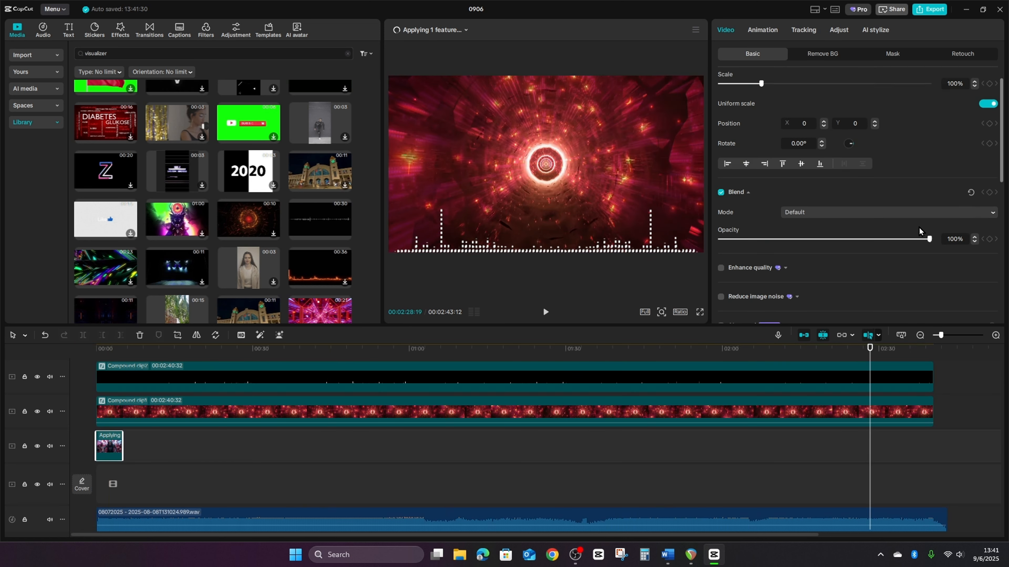
{"action": "scroll", "coordinate": [919, 228], "scroll_direction": "down", "scroll_amount": 10}
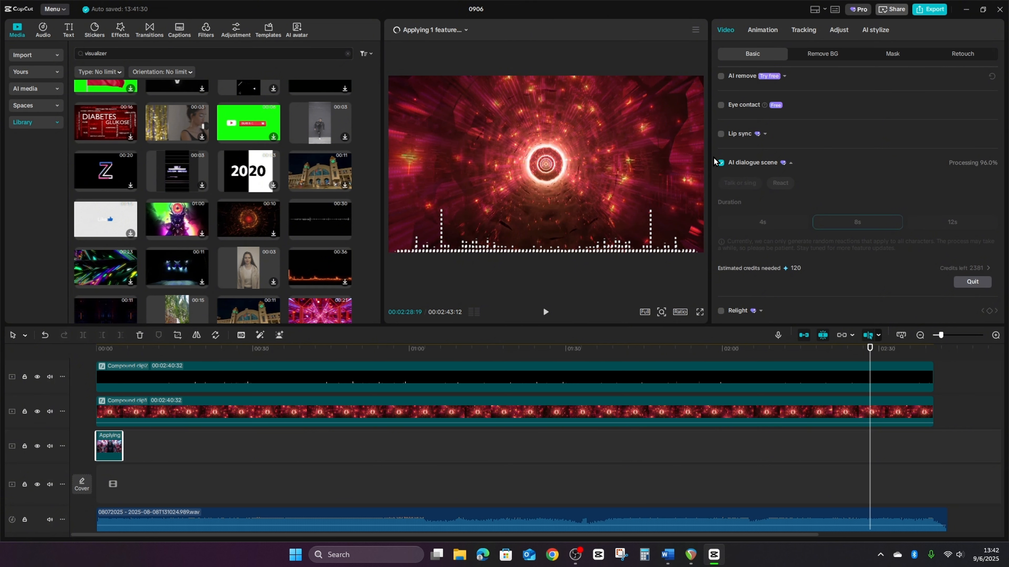
Step: Preview the 36-second orange waveform and the pink neon tunnel from the stock library as alternative visualizers
{"action": "left_click", "coordinate": [312, 264]}
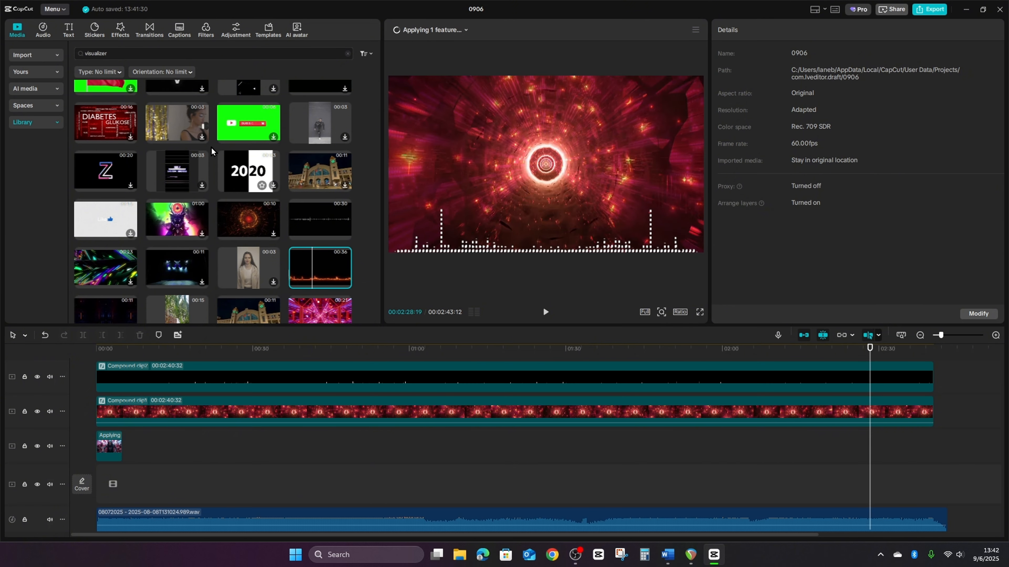
{"action": "scroll", "coordinate": [219, 217], "scroll_direction": "down", "scroll_amount": 1}
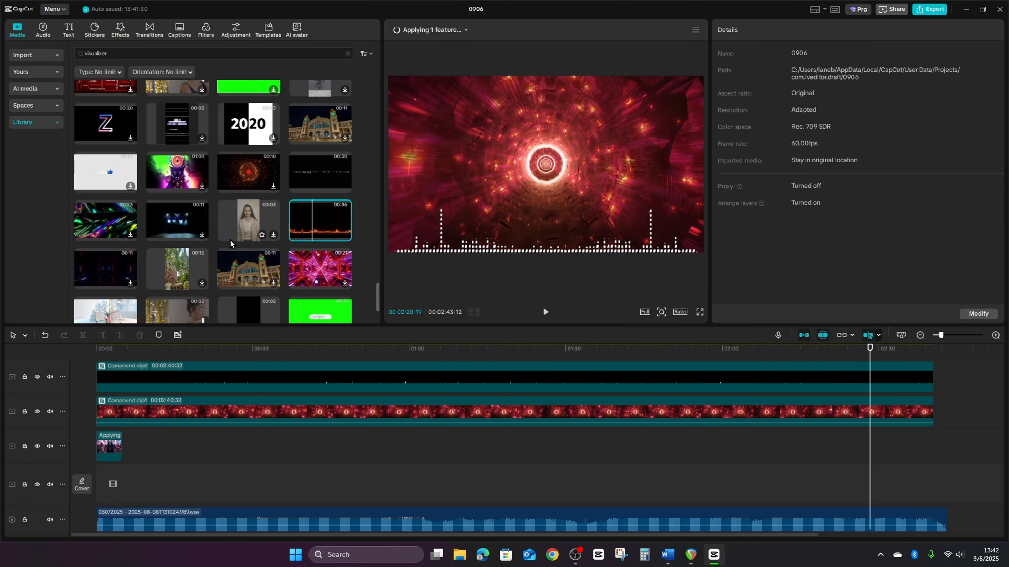
{"action": "left_click", "coordinate": [316, 270]}
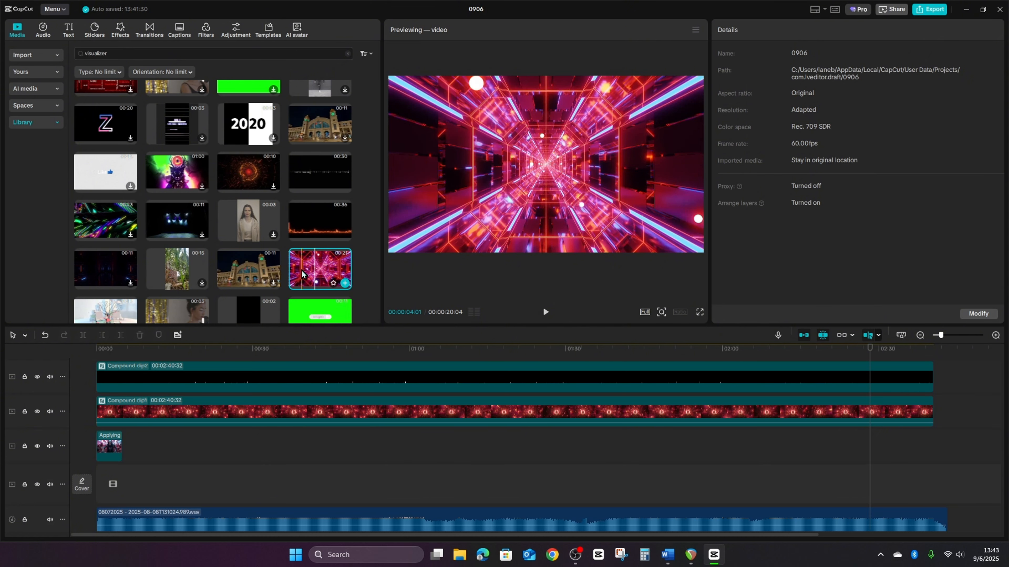
Step: Check the DJ clip's AI dialogue scene settings and hide the tunnel and waveform tracks
{"action": "left_click", "coordinate": [107, 446]}
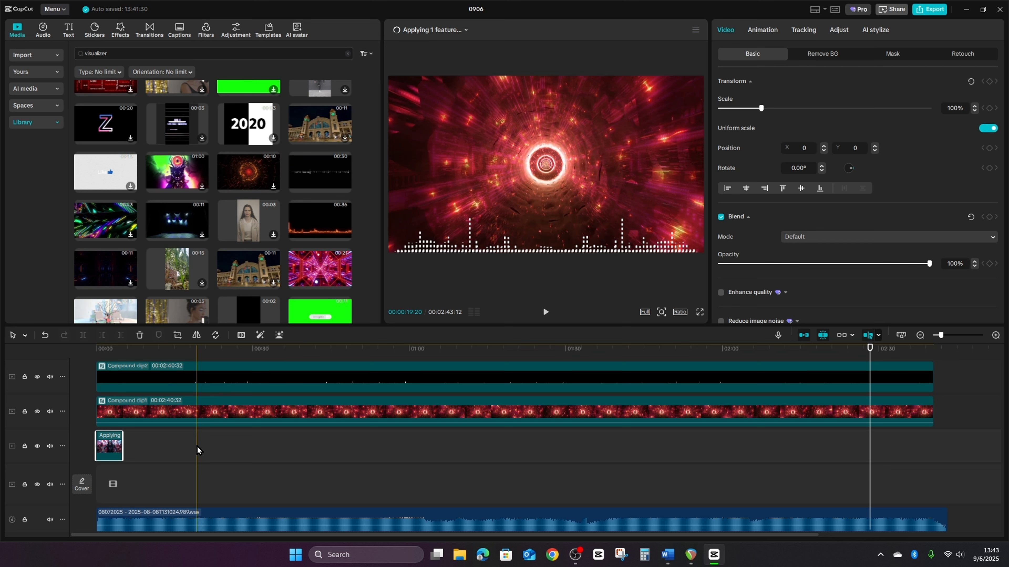
{"action": "scroll", "coordinate": [777, 229], "scroll_direction": "down", "scroll_amount": 10}
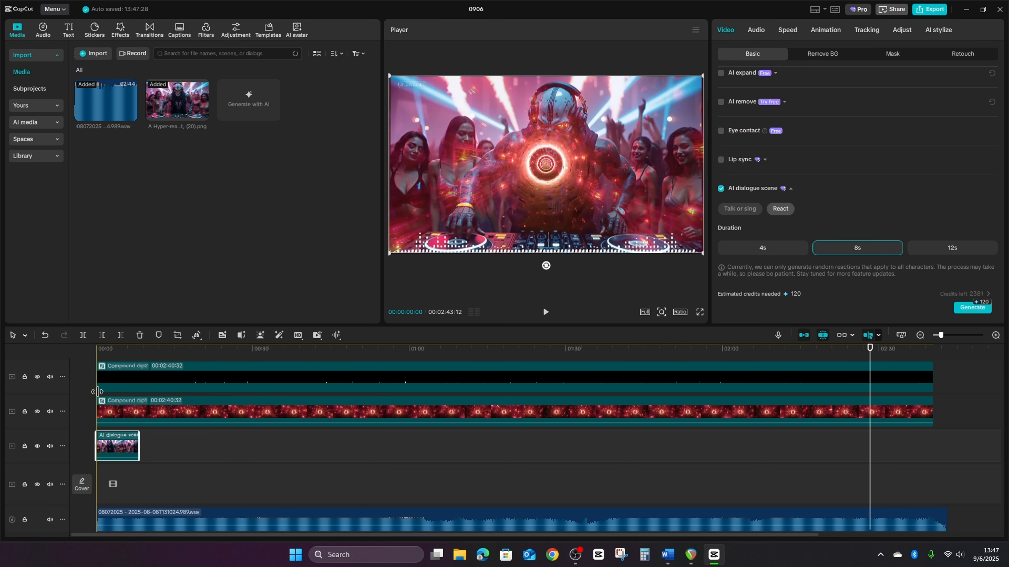
{"action": "left_click", "coordinate": [37, 411]}
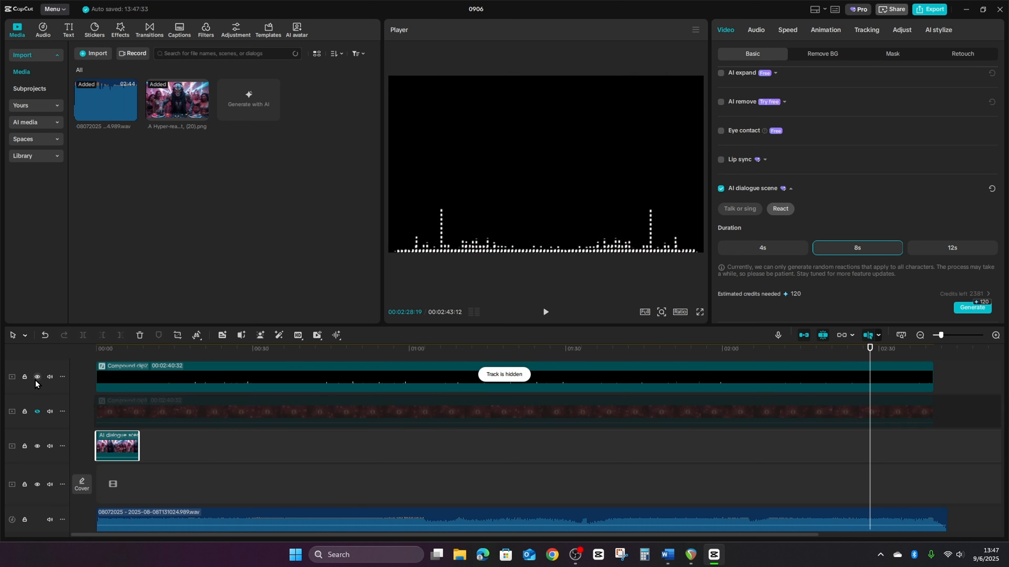
{"action": "left_click", "coordinate": [37, 378]}
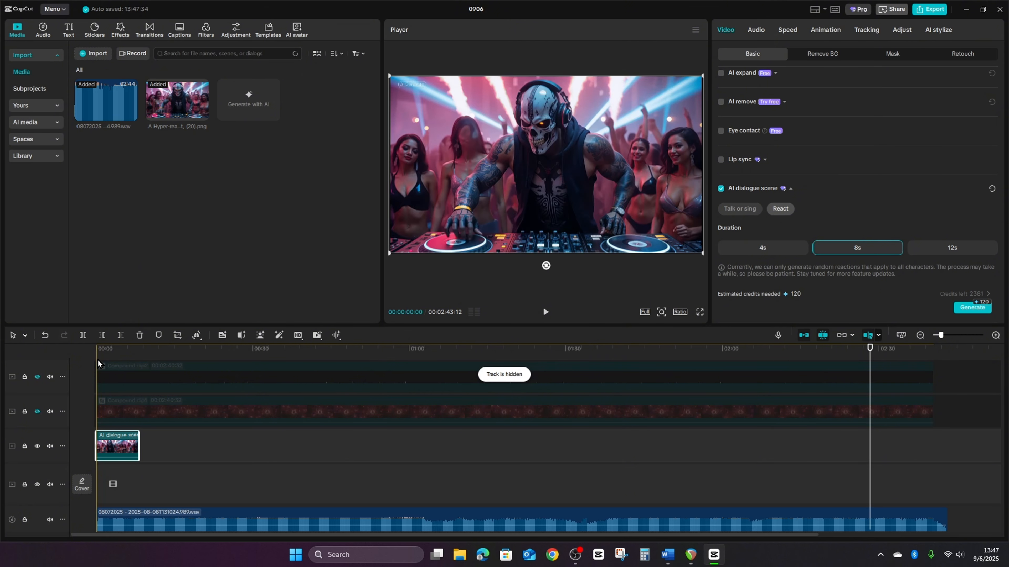
Step: Play the generated DJ clip from its start and examine its motion through to the end
{"action": "left_click", "coordinate": [98, 363]}
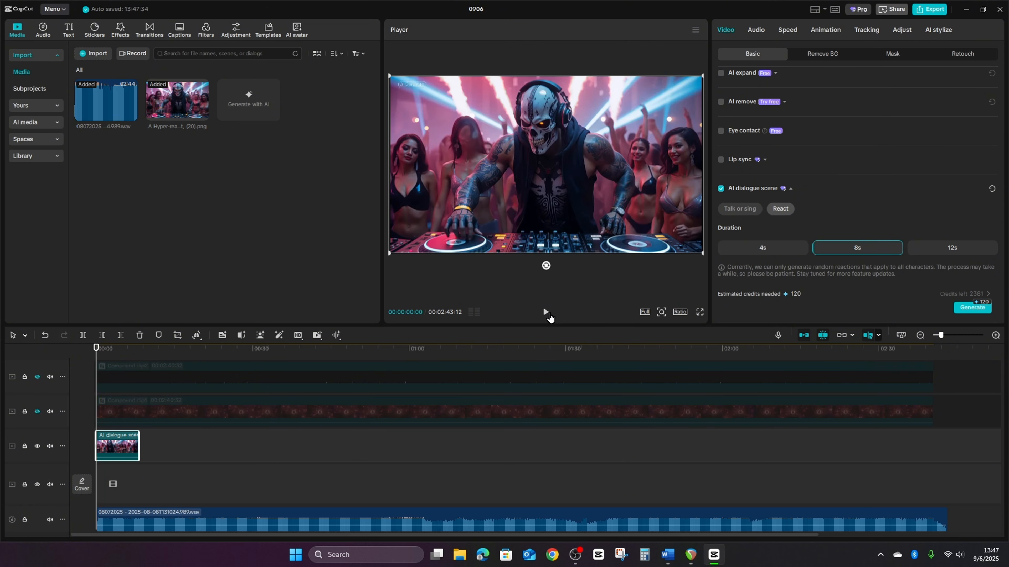
{"action": "left_click", "coordinate": [547, 313]}
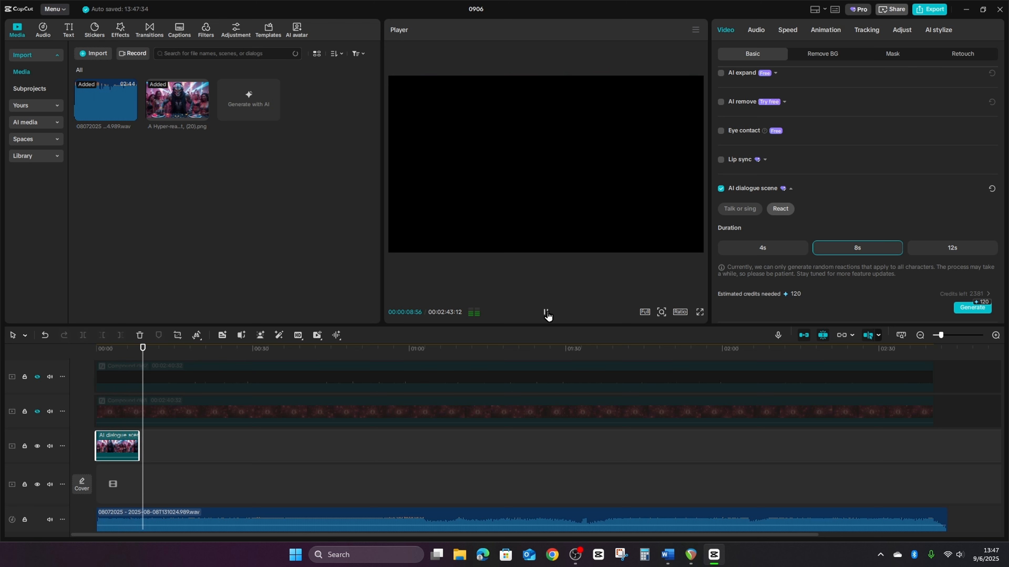
{"action": "left_click", "coordinate": [546, 313]}
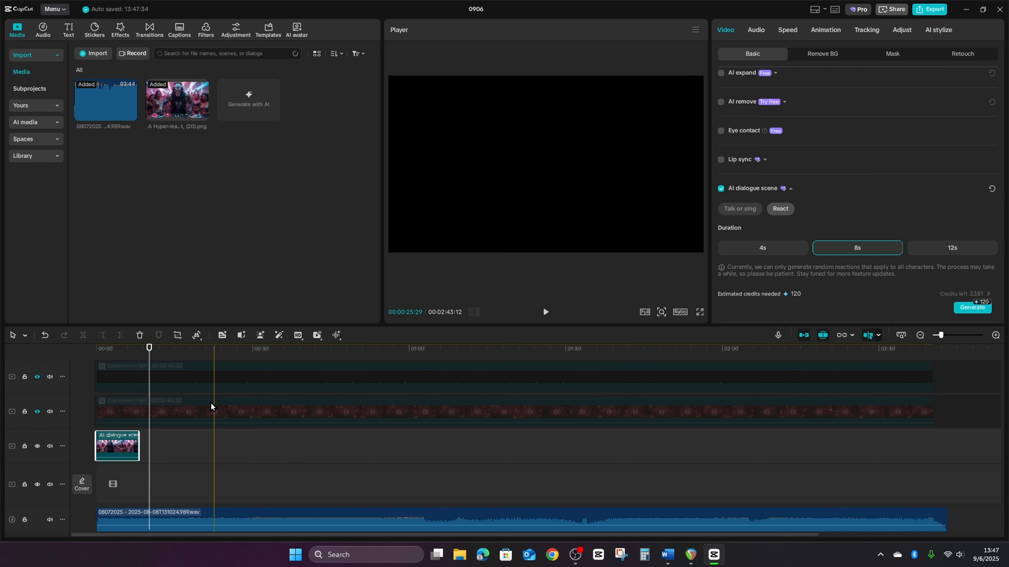
{"action": "scroll", "coordinate": [120, 438], "scroll_direction": "up", "scroll_amount": 3}
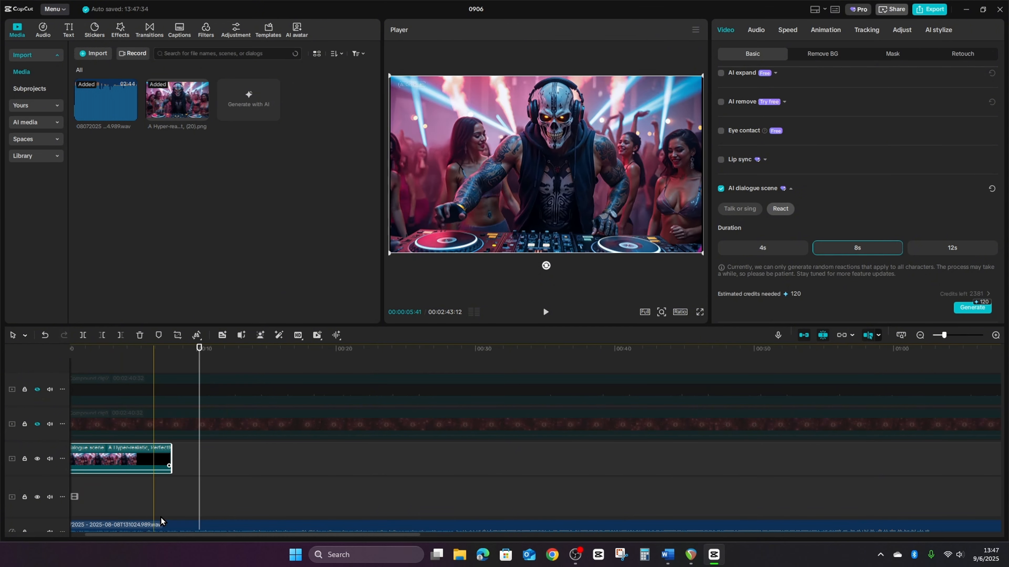
{"action": "left_click_drag", "start_coordinate": [153, 535], "coordinate": [136, 535]}
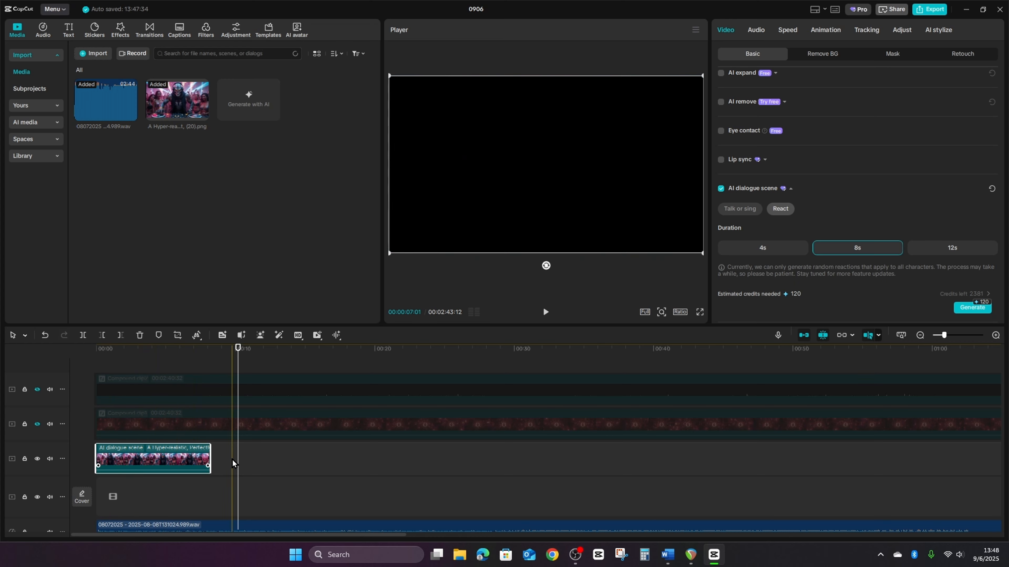
{"action": "left_click", "coordinate": [232, 459]}
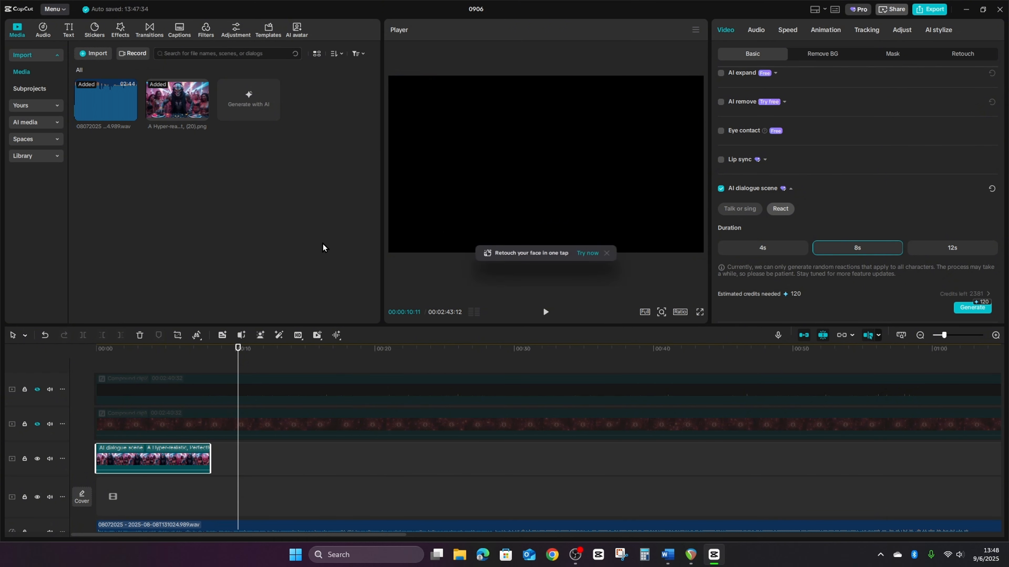
{"action": "left_click", "coordinate": [135, 456]}
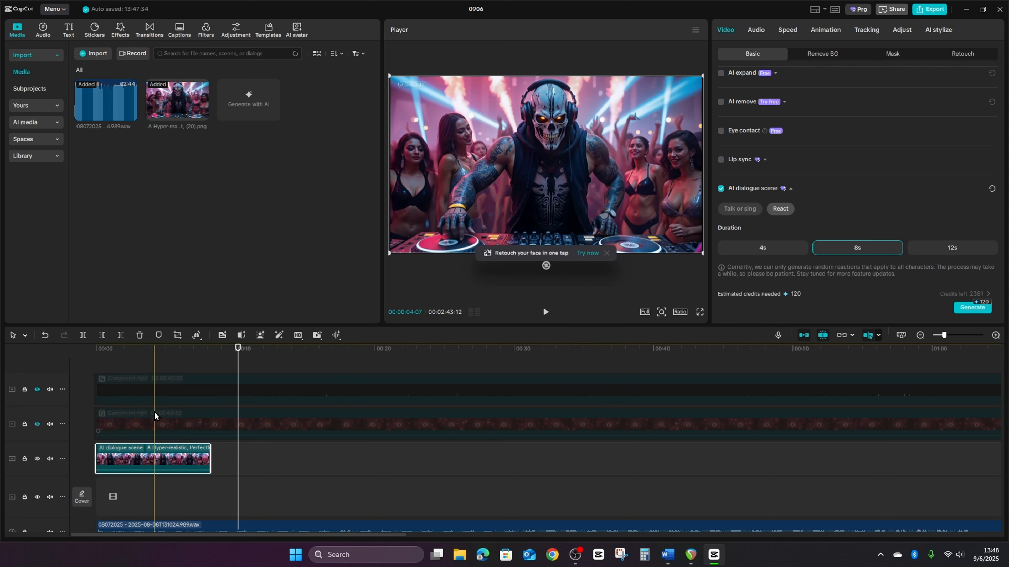
{"action": "left_click", "coordinate": [148, 365]}
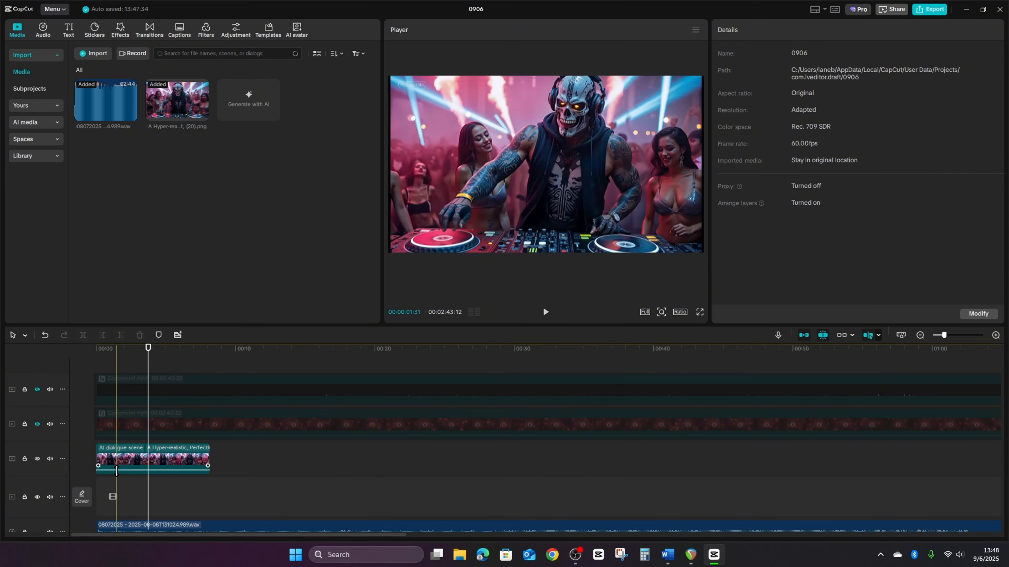
{"action": "left_click", "coordinate": [133, 452]}
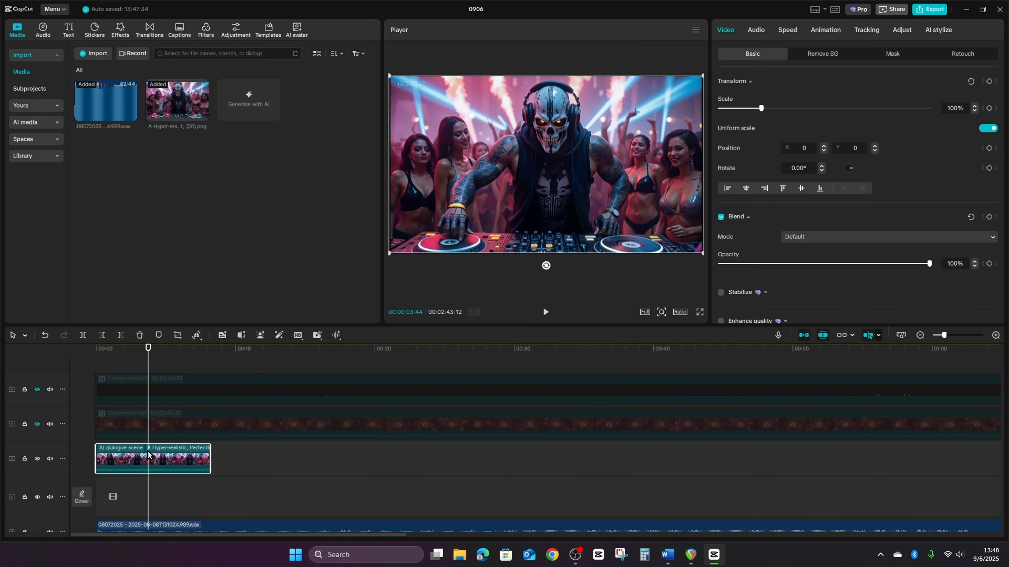
{"action": "right_click", "coordinate": [148, 454]}
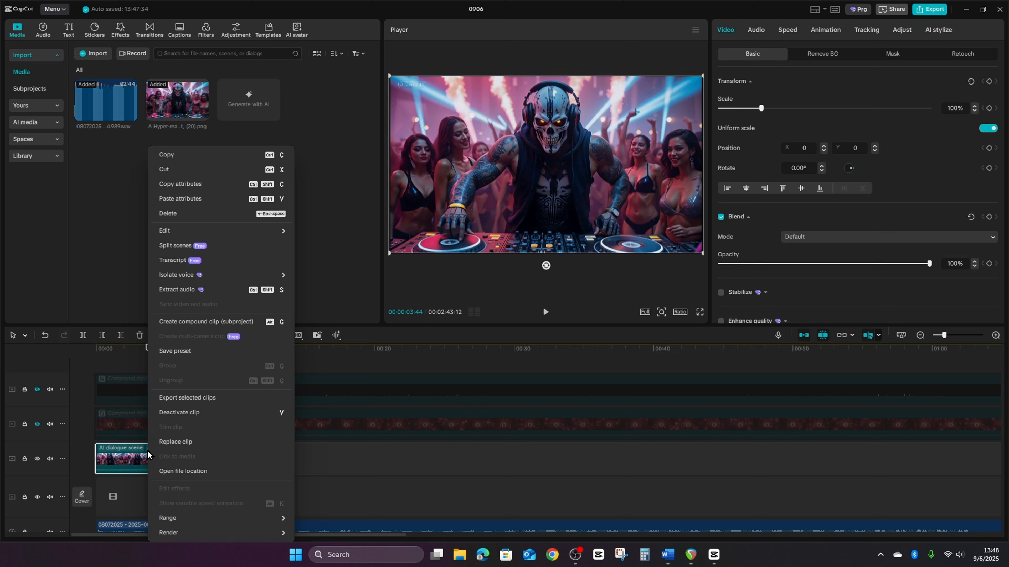
{"action": "left_click", "coordinate": [181, 398]}
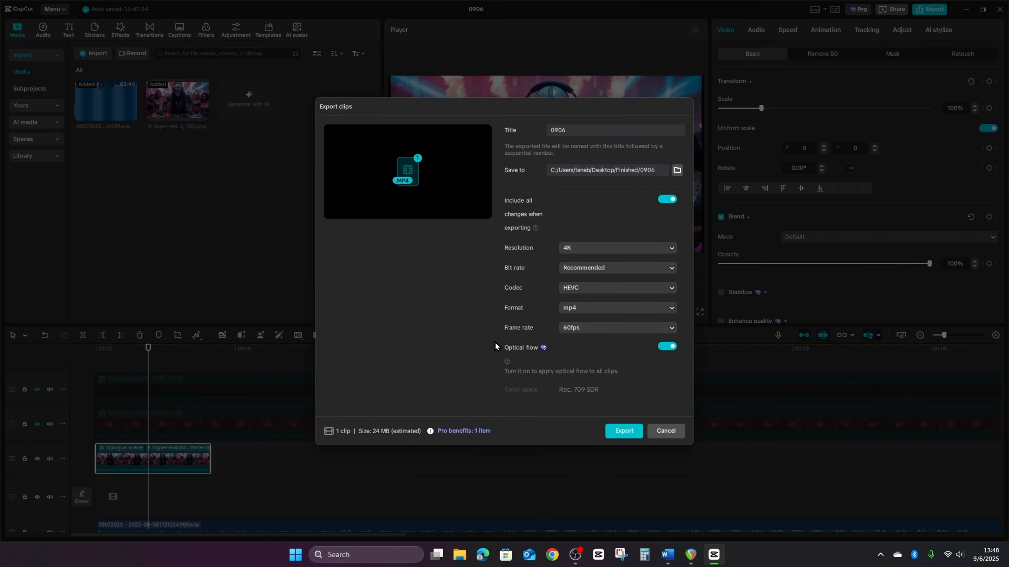
{"action": "left_click", "coordinate": [667, 433]}
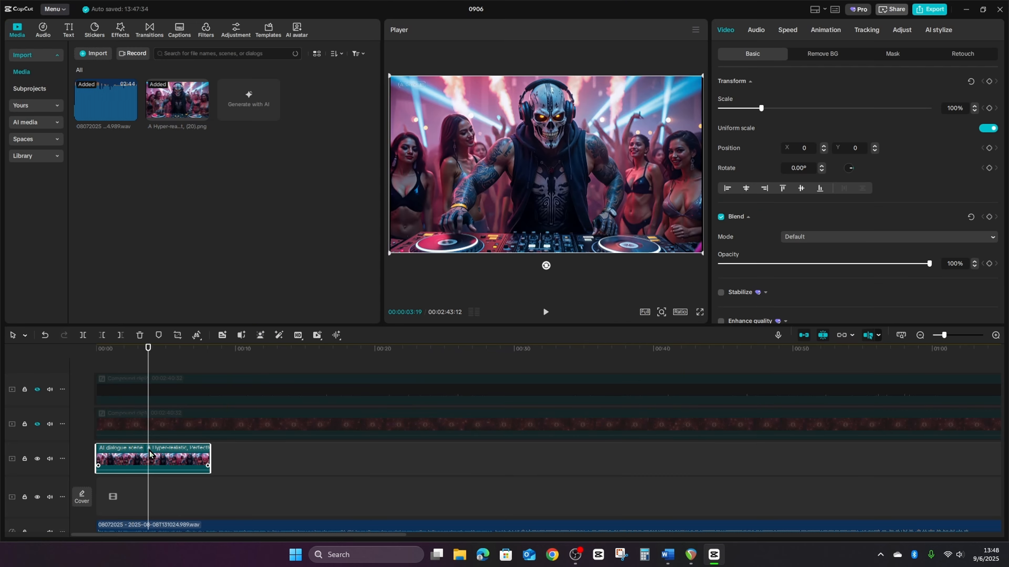
Step: Slow the DJ clip down by setting its standard speed to 0.50x
{"action": "left_click", "coordinate": [787, 30]}
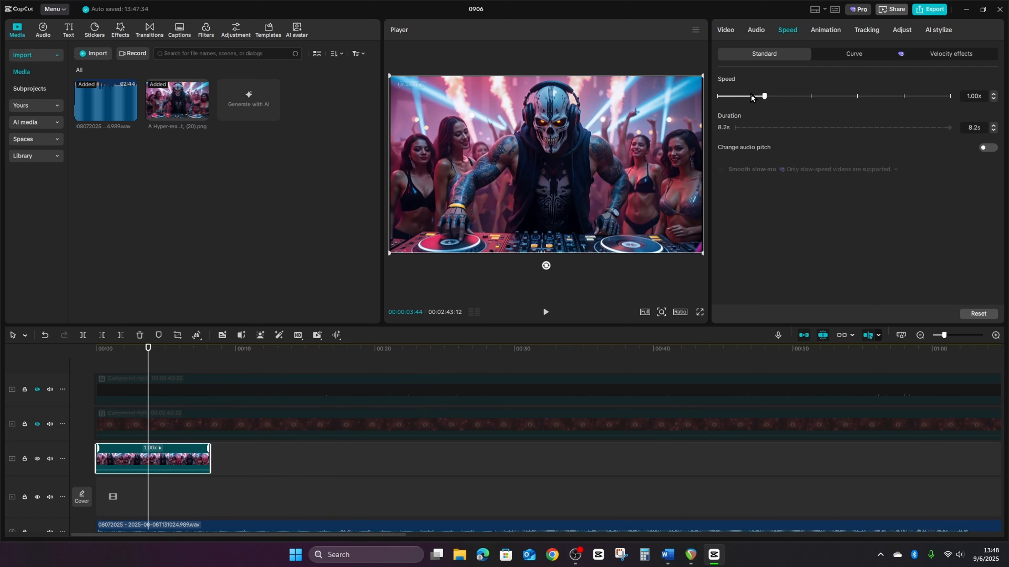
{"action": "left_click", "coordinate": [743, 97]}
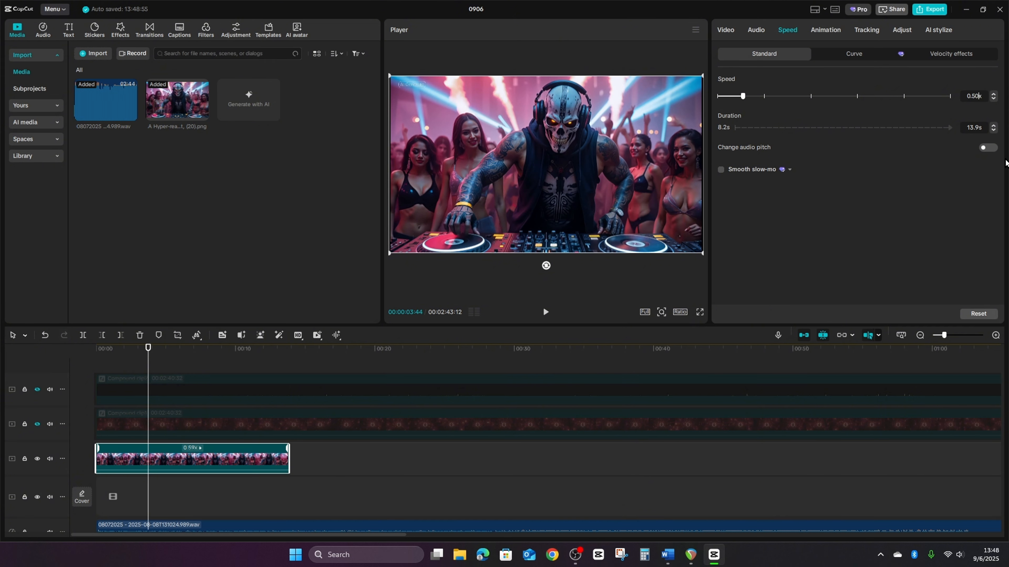
{"action": "type", "text": "0.50"}
{"action": "key", "text": "Return"}
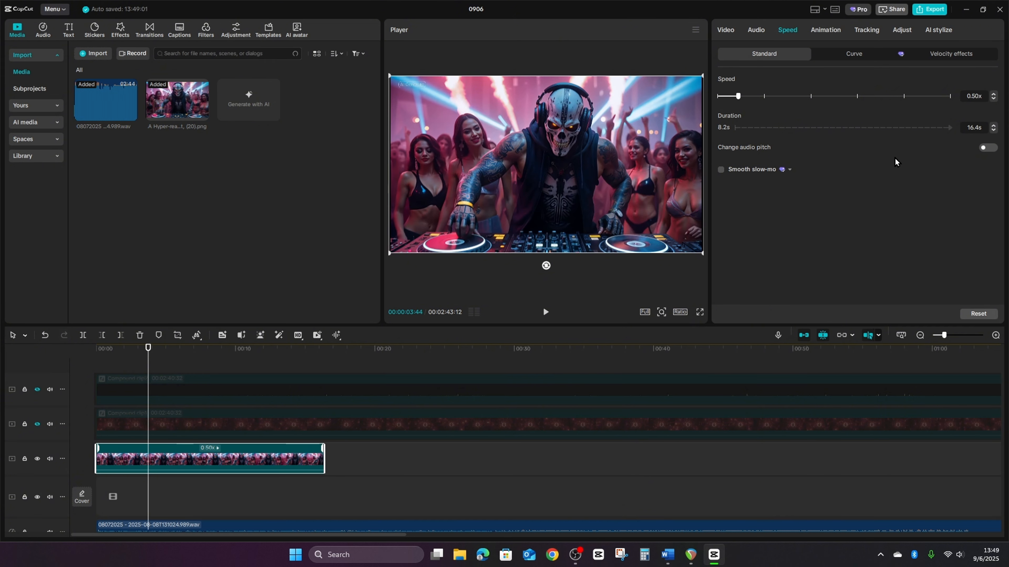
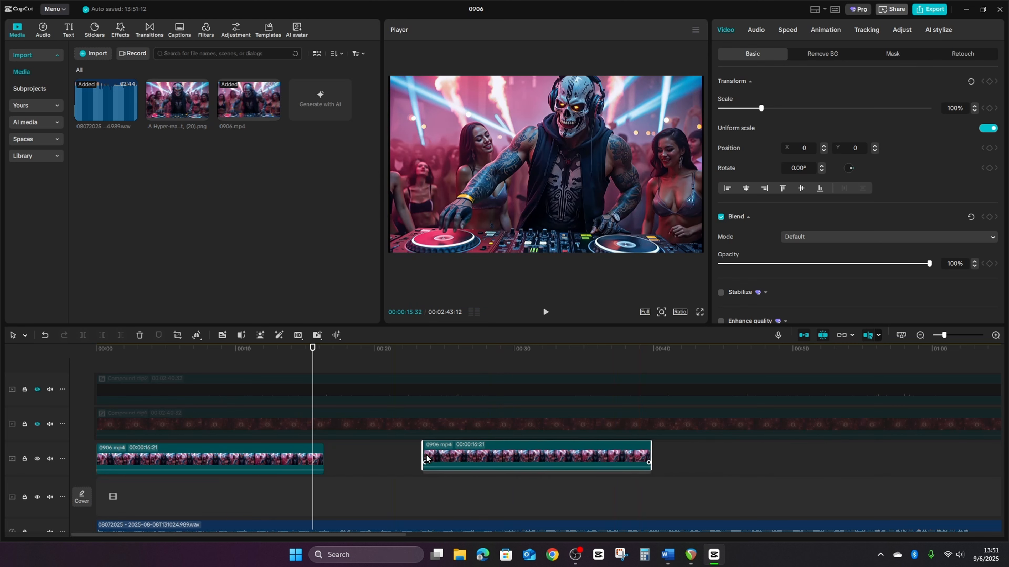
Step: Place the second 0906.mp4 clip directly after the first one and reverse it
{"action": "left_click", "coordinate": [253, 467]}
{"action": "left_click", "coordinate": [399, 455]}
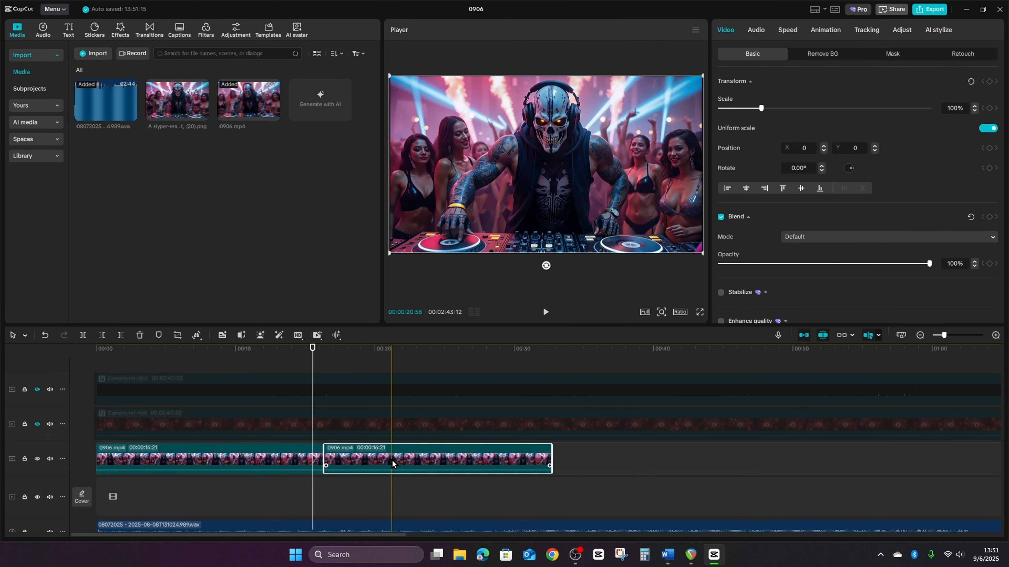
{"action": "left_click", "coordinate": [196, 336]}
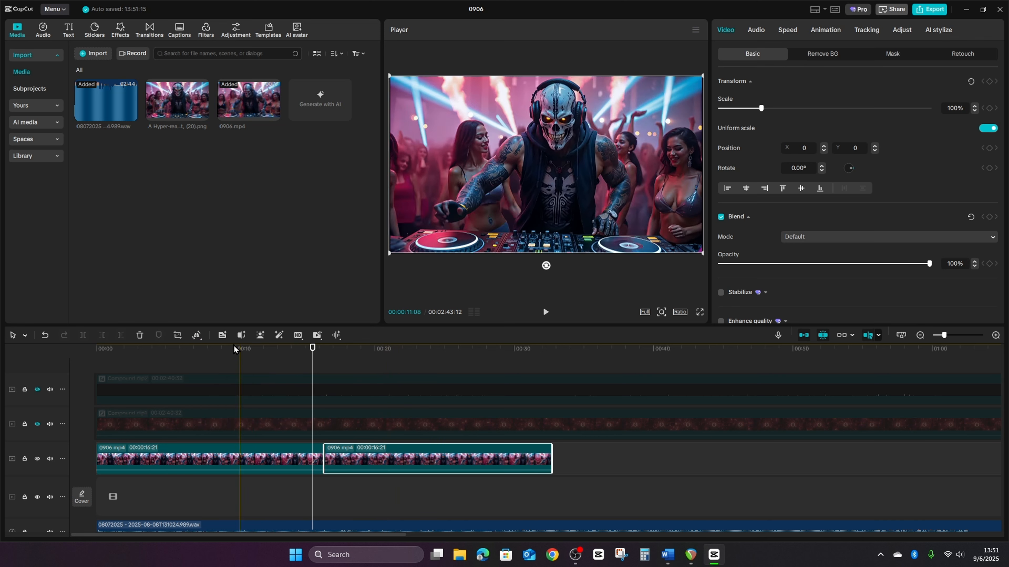
{"action": "mouse_move", "coordinate": [197, 338]}
{"action": "left_click", "coordinate": [224, 375]}
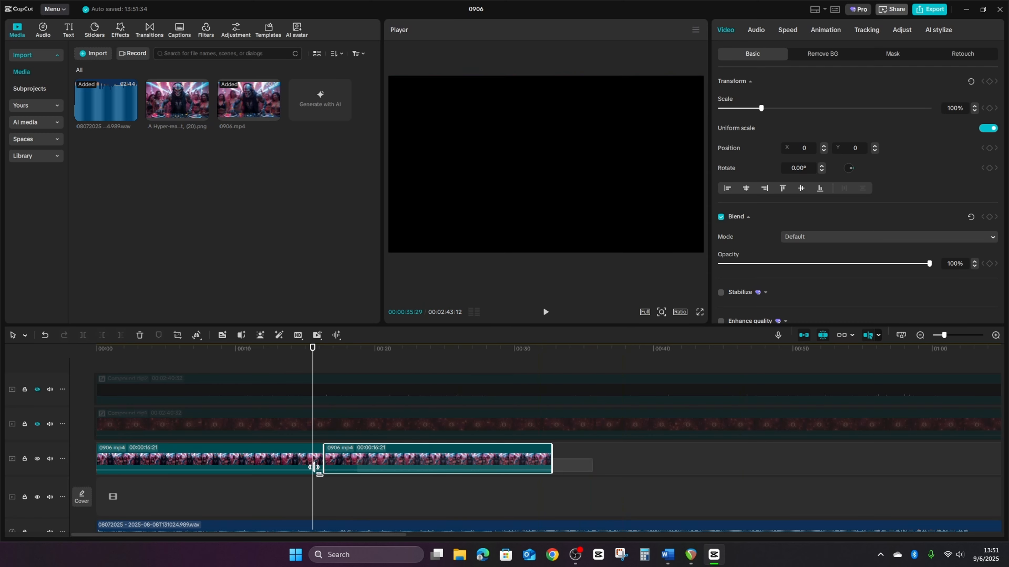
Step: Select both 0906.mp4 clips and move them together down to the main track above the audio
{"action": "left_click", "coordinate": [310, 465]}
{"action": "left_click_drag", "start_coordinate": [287, 461], "coordinate": [289, 496]}
{"action": "left_click", "coordinate": [592, 461]}
{"action": "left_click", "coordinate": [299, 469]}
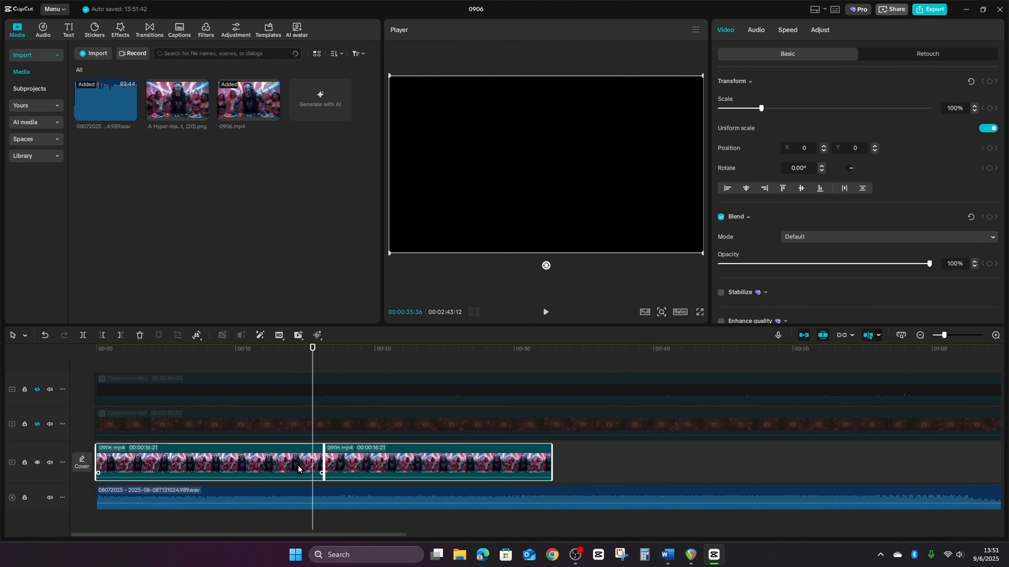
Step: Duplicate the 0906.mp4 clip pair end to end on the main track until ten clips cover the whole audio
{"action": "left_click", "coordinate": [561, 472]}
{"action": "key", "text": "ctrl+v"}
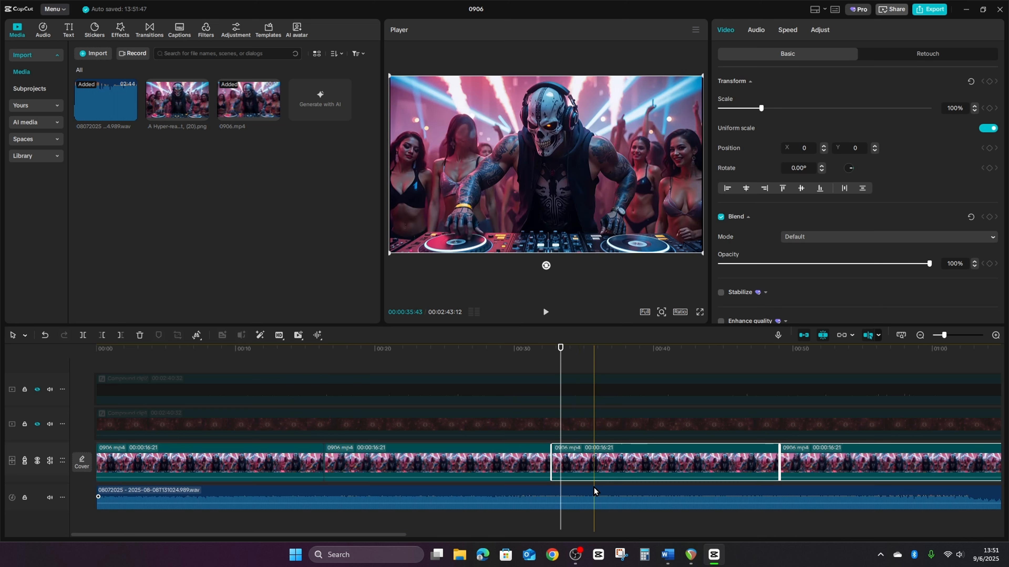
{"action": "scroll", "coordinate": [657, 468], "scroll_direction": "down", "scroll_amount": 3}
{"action": "left_click_drag", "start_coordinate": [538, 458], "coordinate": [155, 459]}
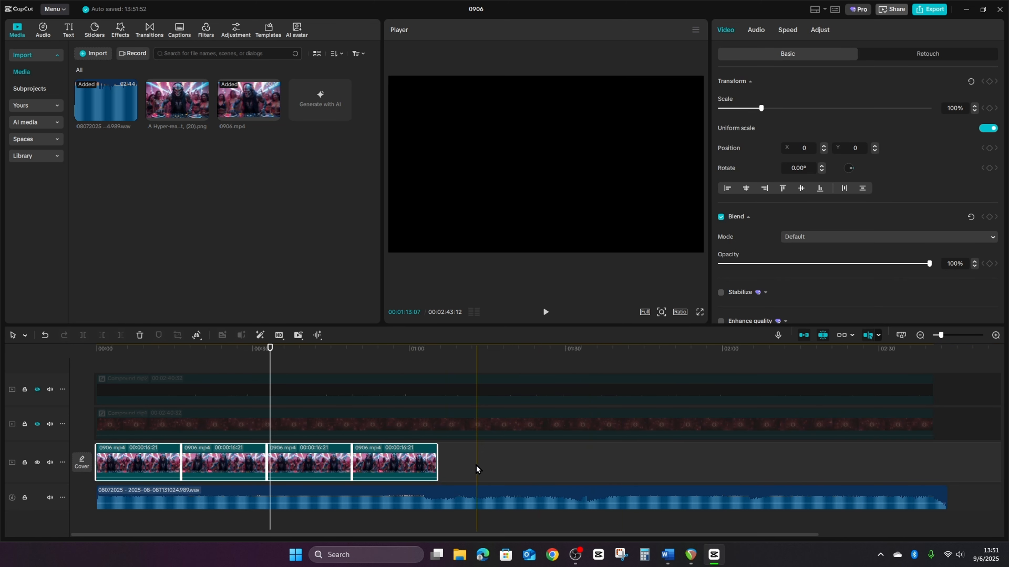
{"action": "left_click", "coordinate": [462, 459]}
{"action": "key", "text": "ctrl+v"}
{"action": "left_click_drag", "start_coordinate": [522, 465], "coordinate": [498, 492]}
{"action": "left_click", "coordinate": [812, 465]}
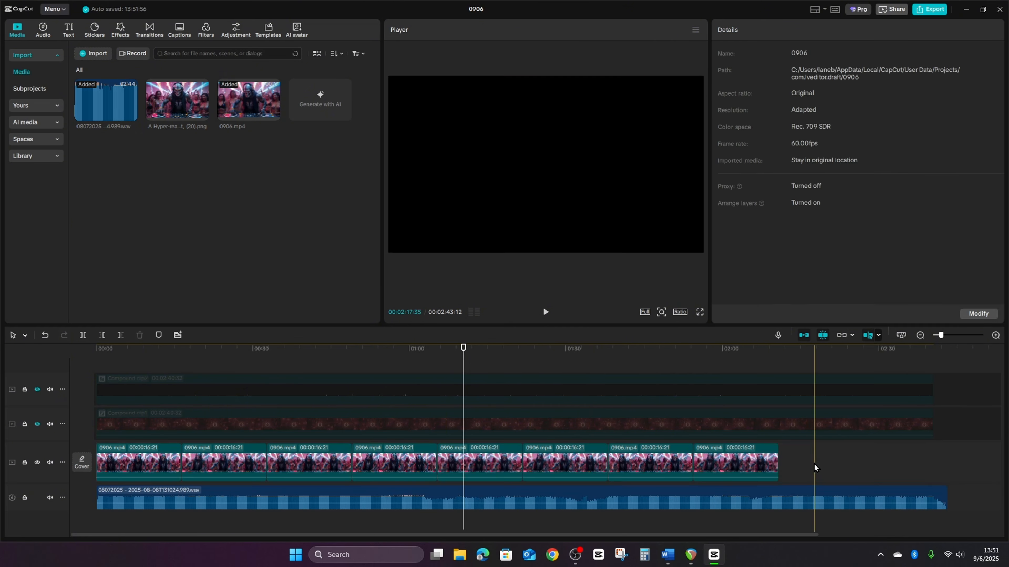
{"action": "key", "text": "ctrl+v"}
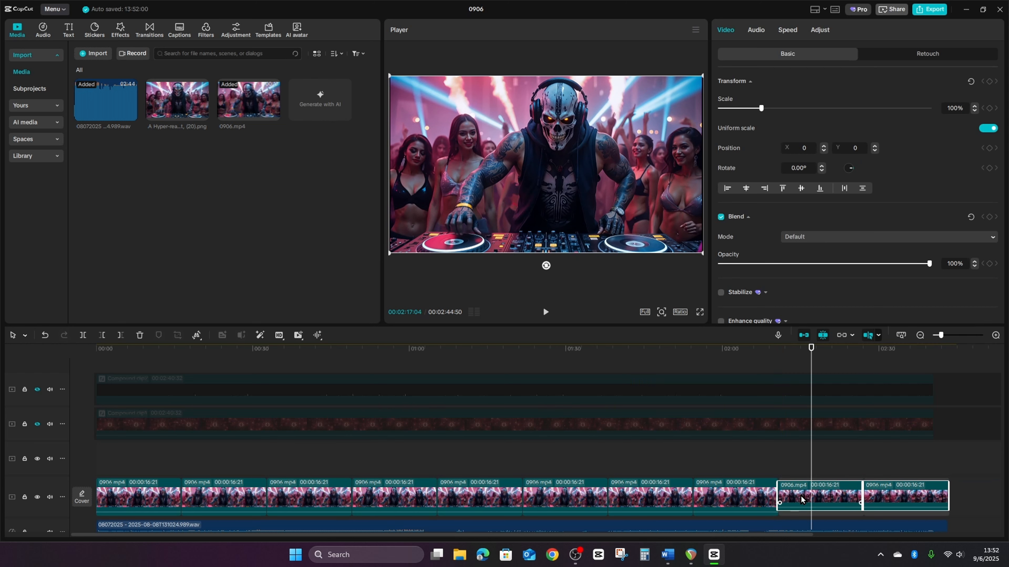
Step: Combine all ten 0906.mp4 clips on the main track into one compound clip
{"action": "left_click_drag", "start_coordinate": [968, 460], "coordinate": [140, 468]}
{"action": "right_click", "coordinate": [141, 467]}
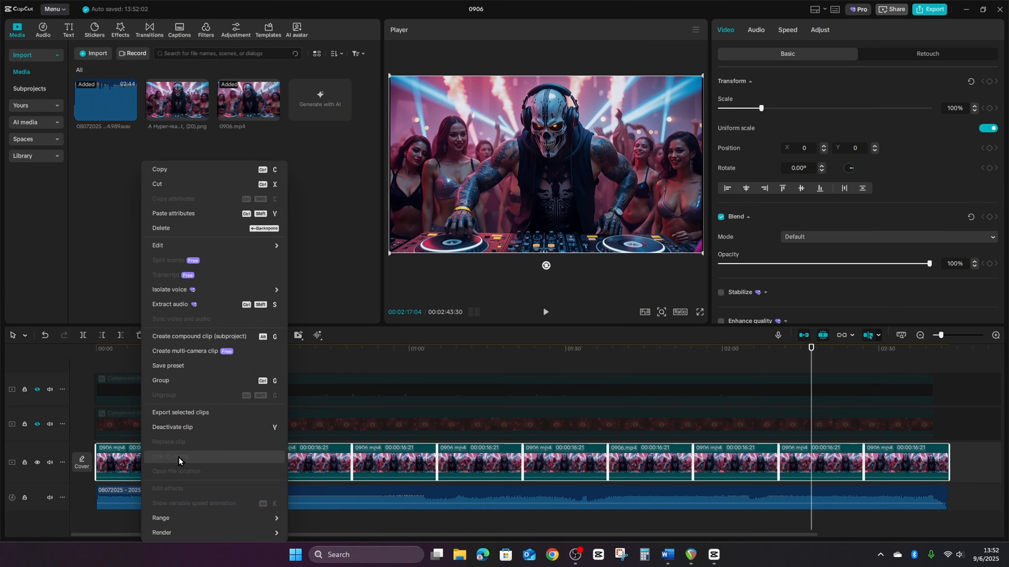
{"action": "left_click", "coordinate": [187, 337]}
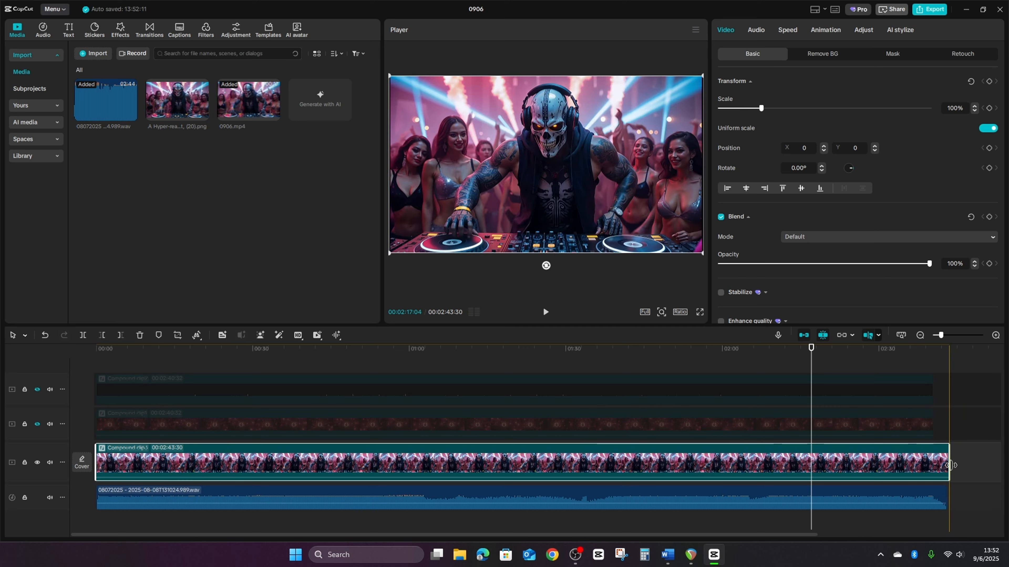
Step: Trim the end of the DJ compound clip to match the end of the audio track
{"action": "scroll", "coordinate": [965, 480], "scroll_direction": "up", "scroll_amount": 3}
{"action": "scroll", "coordinate": [956, 484], "scroll_direction": "up", "scroll_amount": 2}
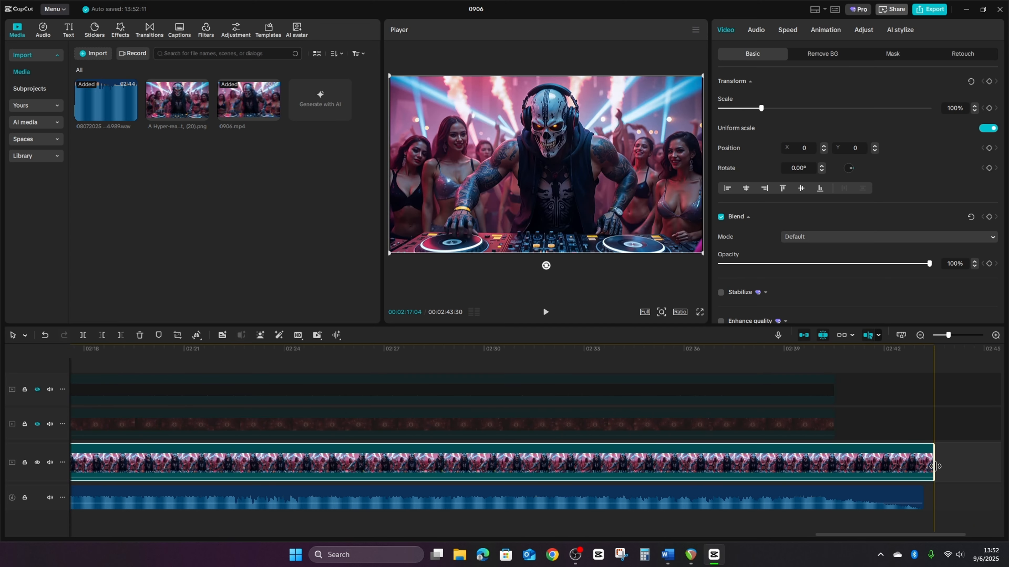
{"action": "left_click_drag", "start_coordinate": [920, 466], "coordinate": [923, 469]}
{"action": "scroll", "coordinate": [935, 489], "scroll_direction": "down", "scroll_amount": 2}
{"action": "scroll", "coordinate": [935, 489], "scroll_direction": "down", "scroll_amount": 3}
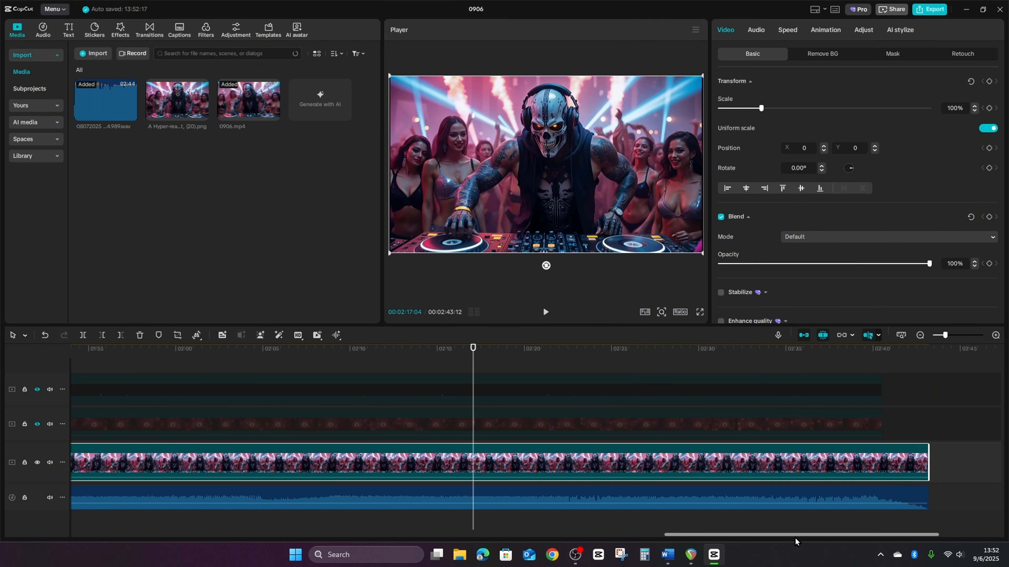
Step: Return to the start of the timeline and copy the DJ compound clip
{"action": "left_click_drag", "start_coordinate": [793, 541], "coordinate": [142, 556]}
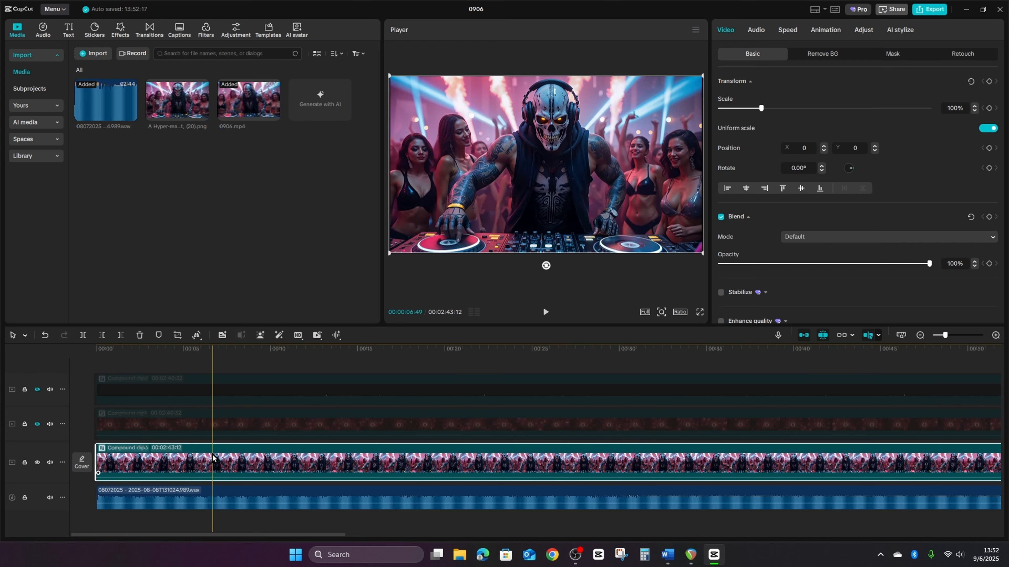
{"action": "right_click", "coordinate": [216, 461]}
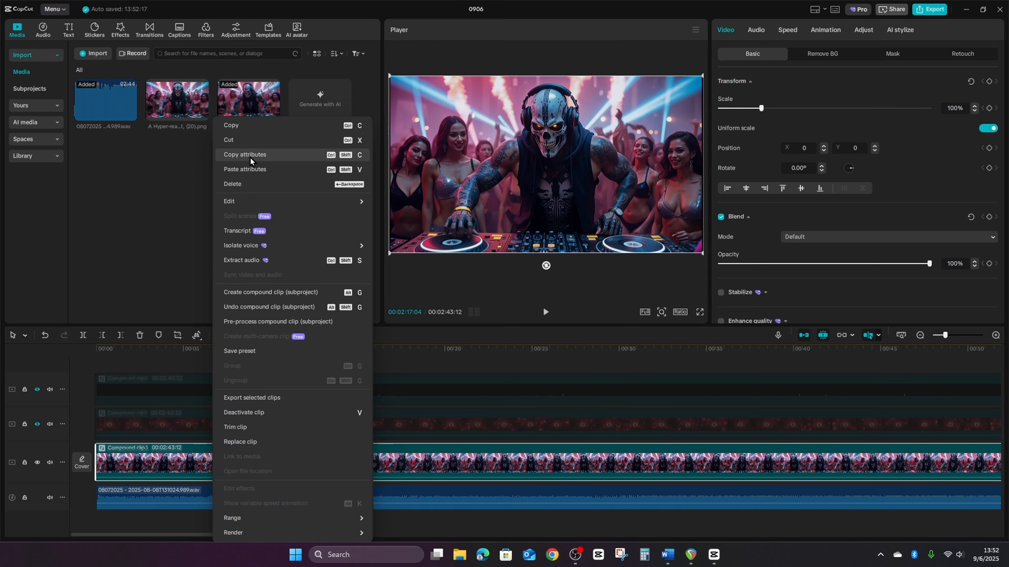
{"action": "left_click", "coordinate": [244, 127]}
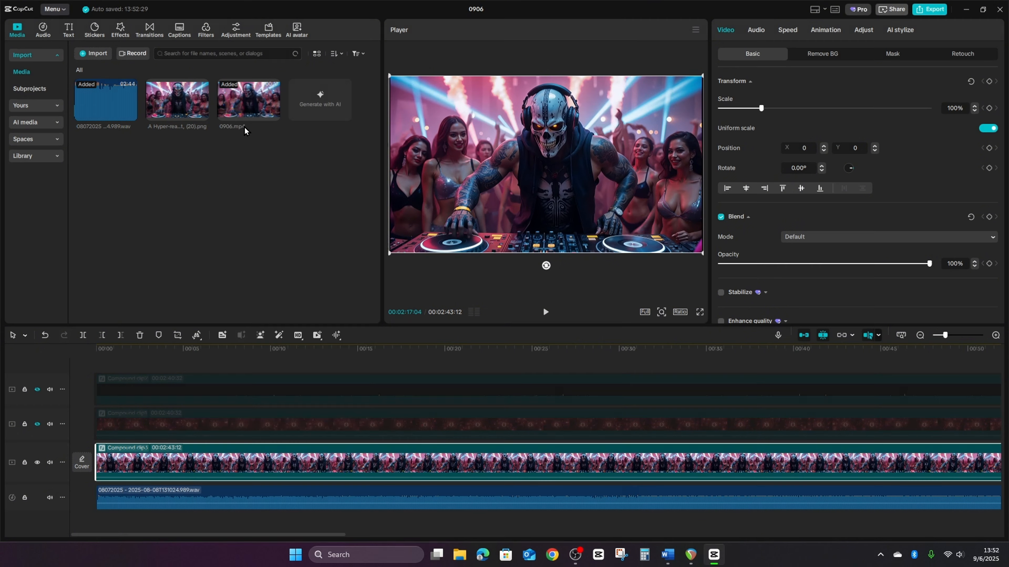
Step: Paste the copied DJ compound clip onto a new track above the main DJ clip, aligned with the timeline start
{"action": "right_click", "coordinate": [96, 431]}
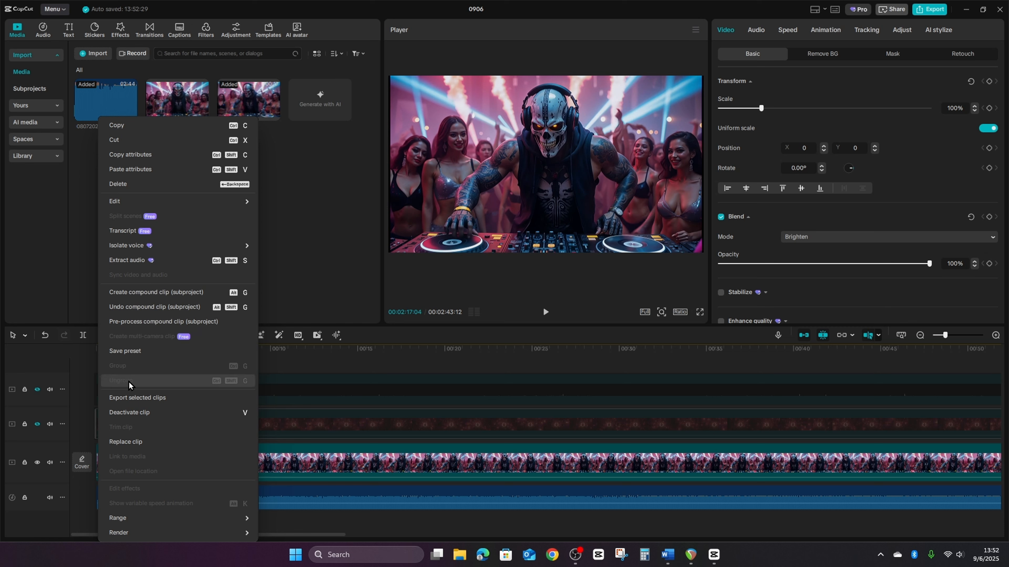
{"action": "left_click", "coordinate": [366, 477]}
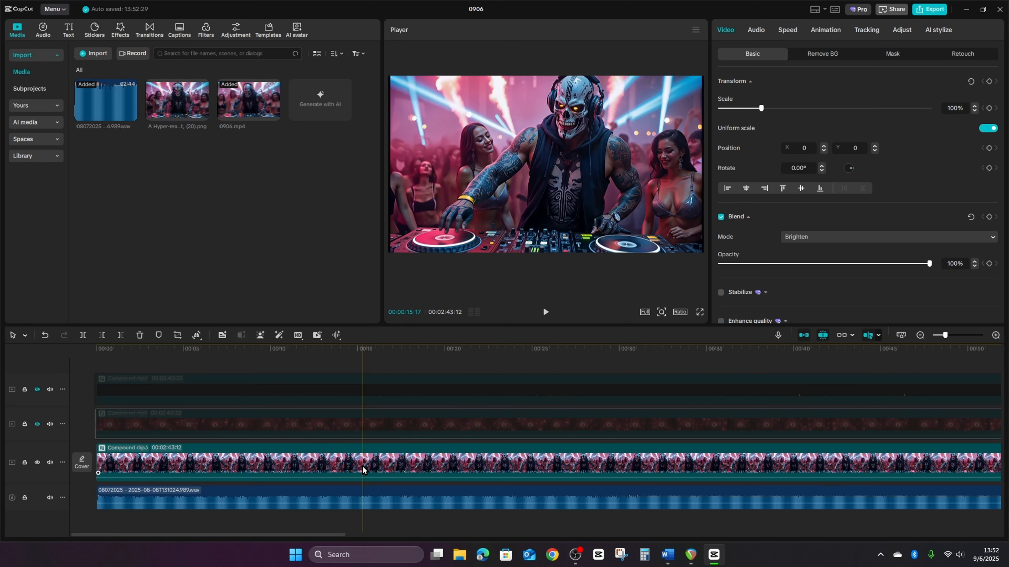
{"action": "left_click", "coordinate": [363, 462]}
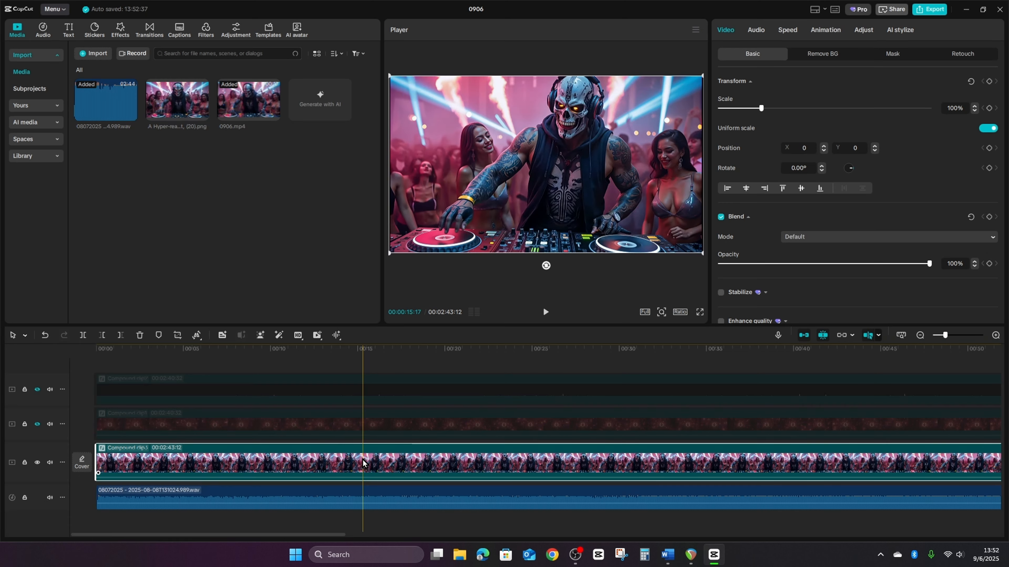
{"action": "key", "text": "ctrl+v"}
{"action": "left_click_drag", "start_coordinate": [419, 459], "coordinate": [146, 461]}
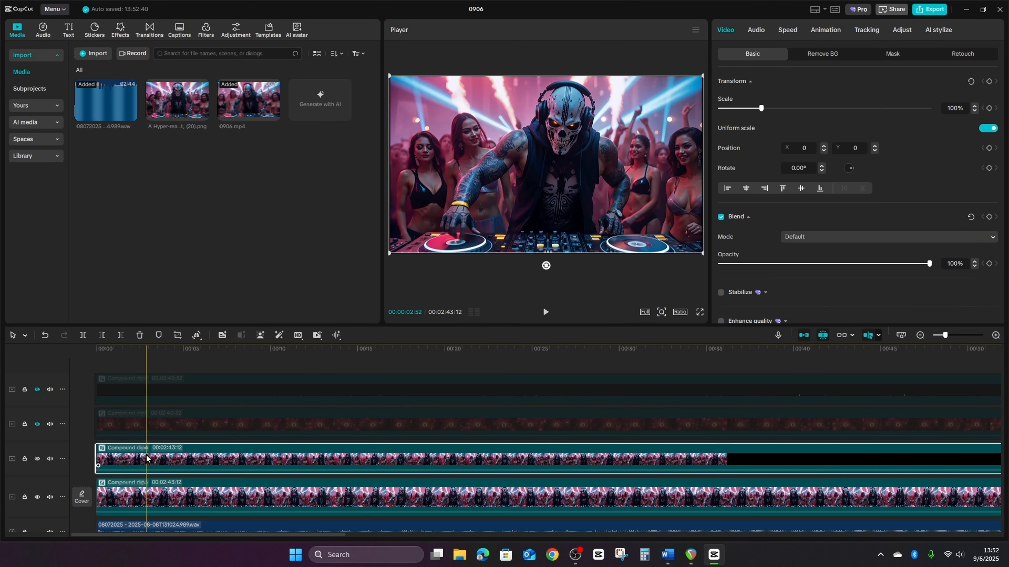
Step: Apply automatic background removal to the upper DJ compound clip and hide the main DJ track beneath it
{"action": "left_click", "coordinate": [223, 496]}
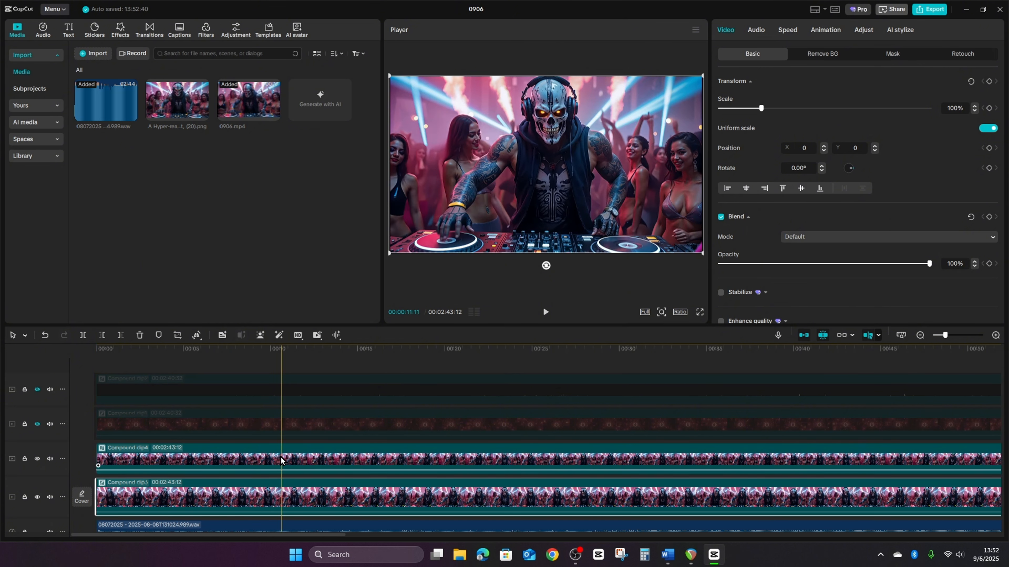
{"action": "left_click", "coordinate": [274, 460]}
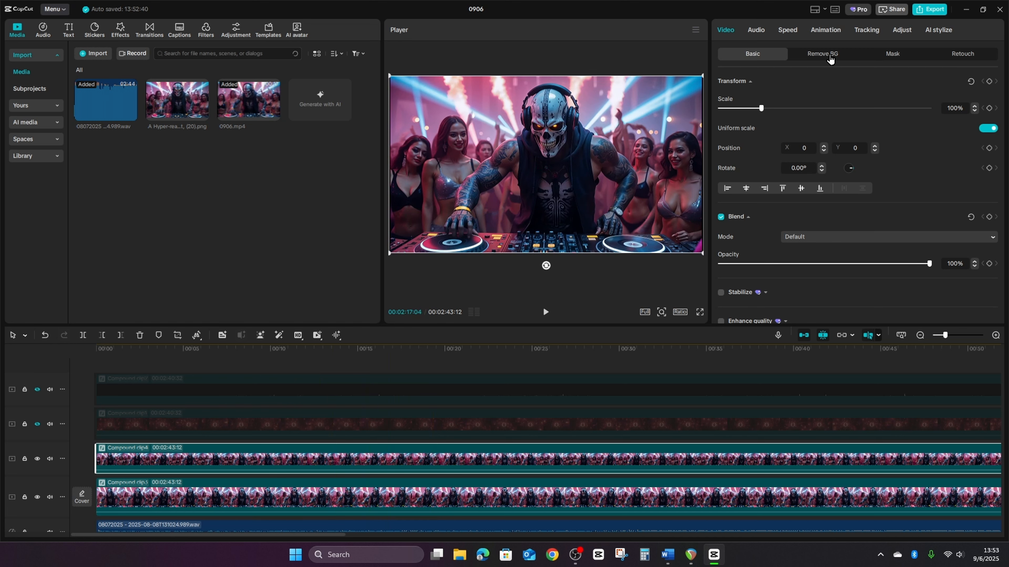
{"action": "left_click", "coordinate": [823, 54]}
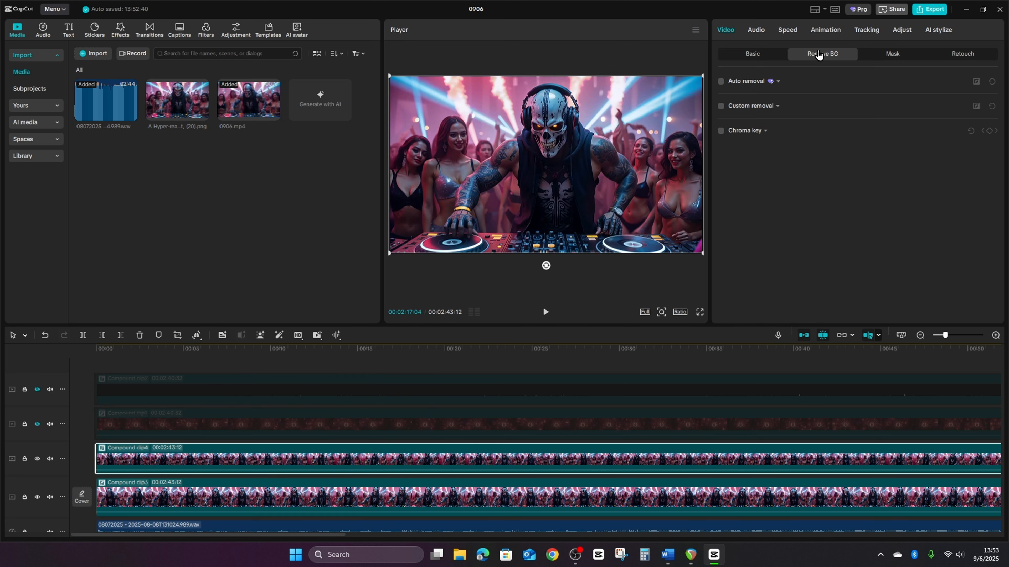
{"action": "left_click", "coordinate": [720, 82]}
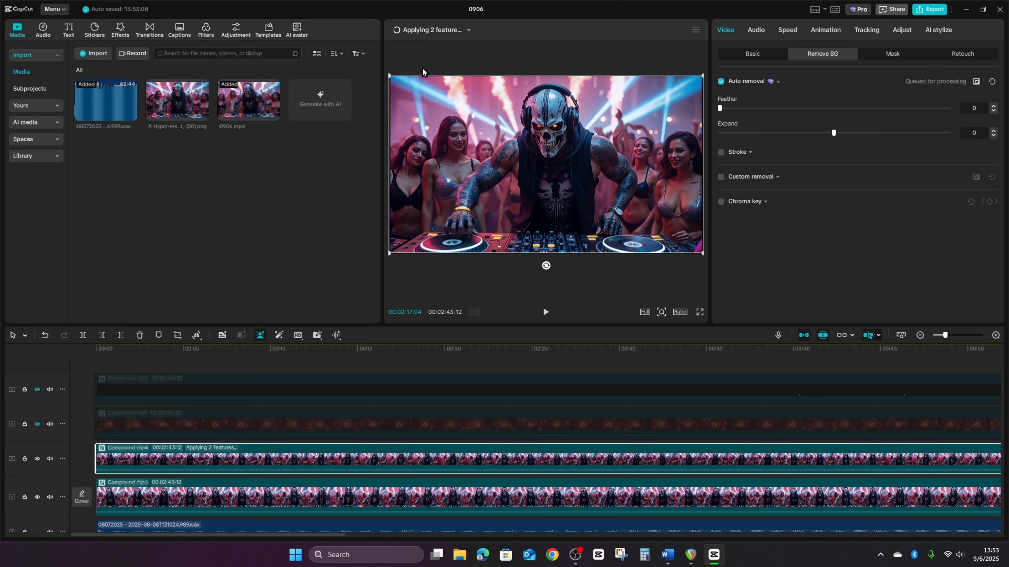
{"action": "left_click", "coordinate": [470, 31]}
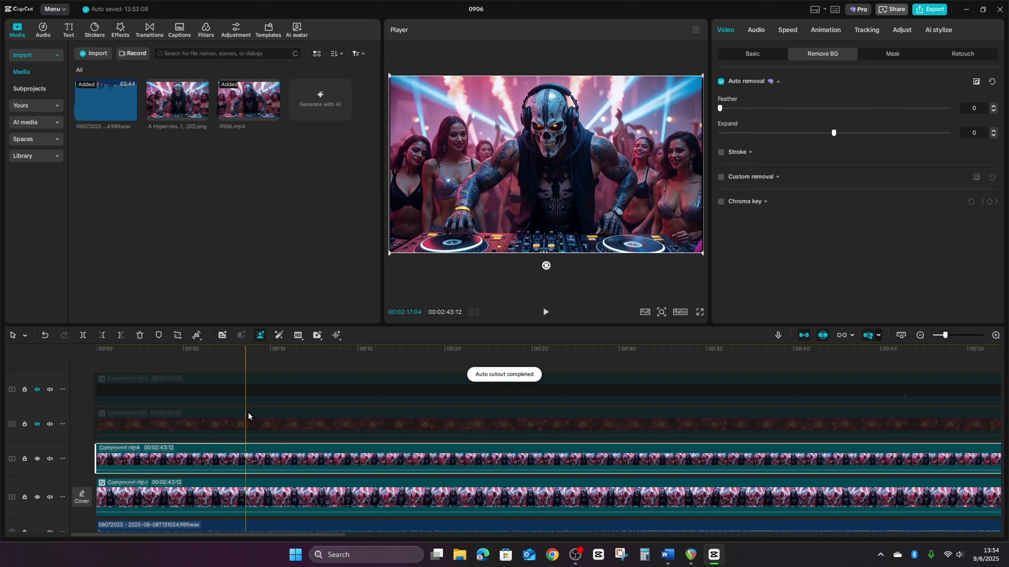
{"action": "left_click", "coordinate": [221, 461]}
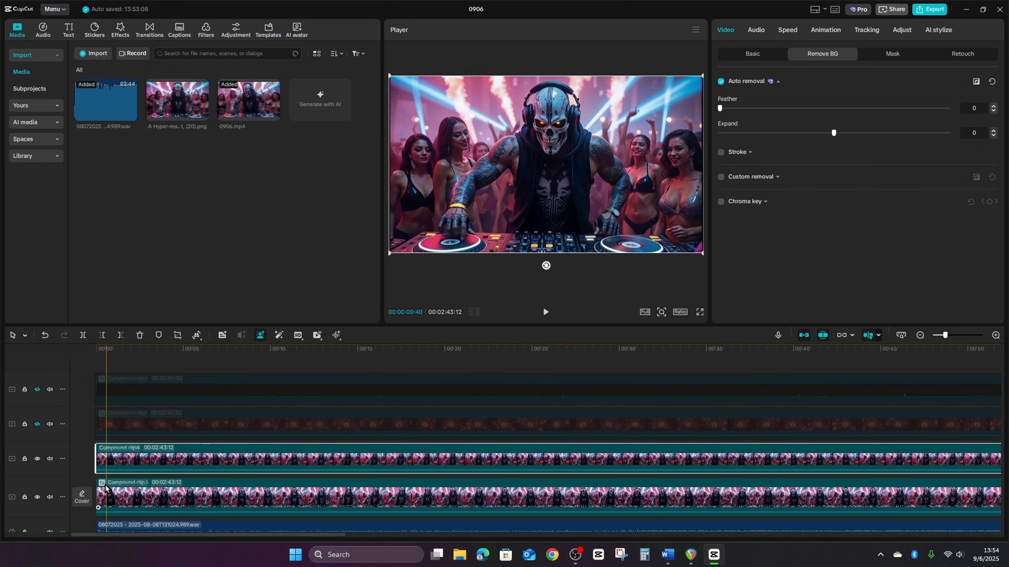
{"action": "left_click", "coordinate": [37, 500]}
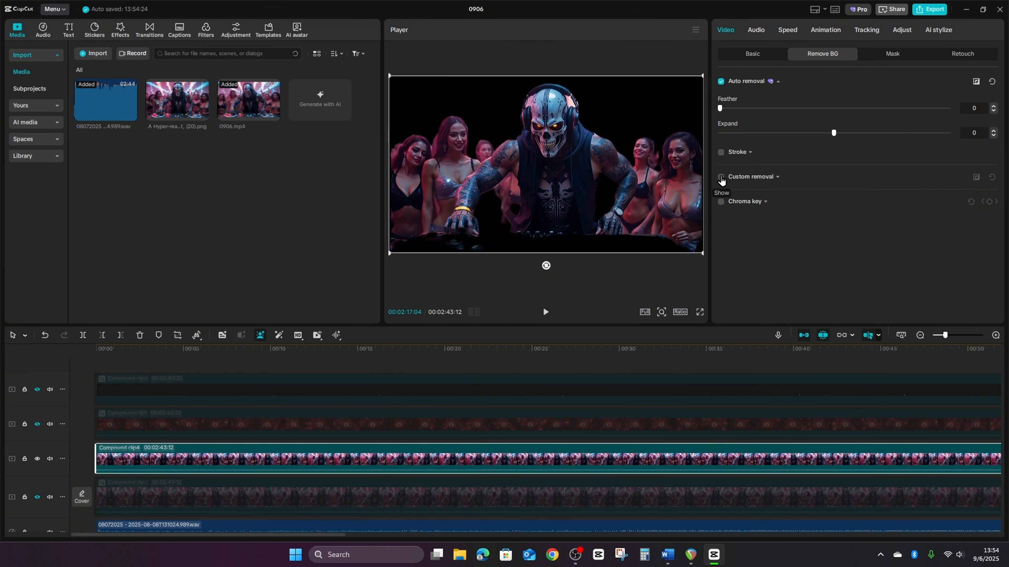
Step: Enable custom removal on the upper DJ clip and brush the turntables and mixer into the cutout at size 20
{"action": "left_click", "coordinate": [721, 177]}
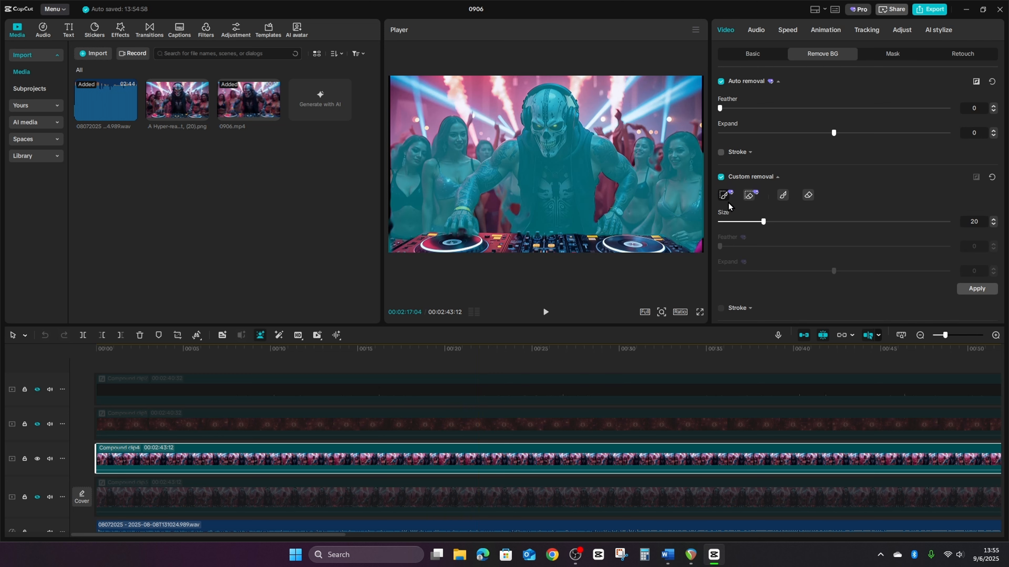
{"action": "left_click", "coordinate": [748, 197]}
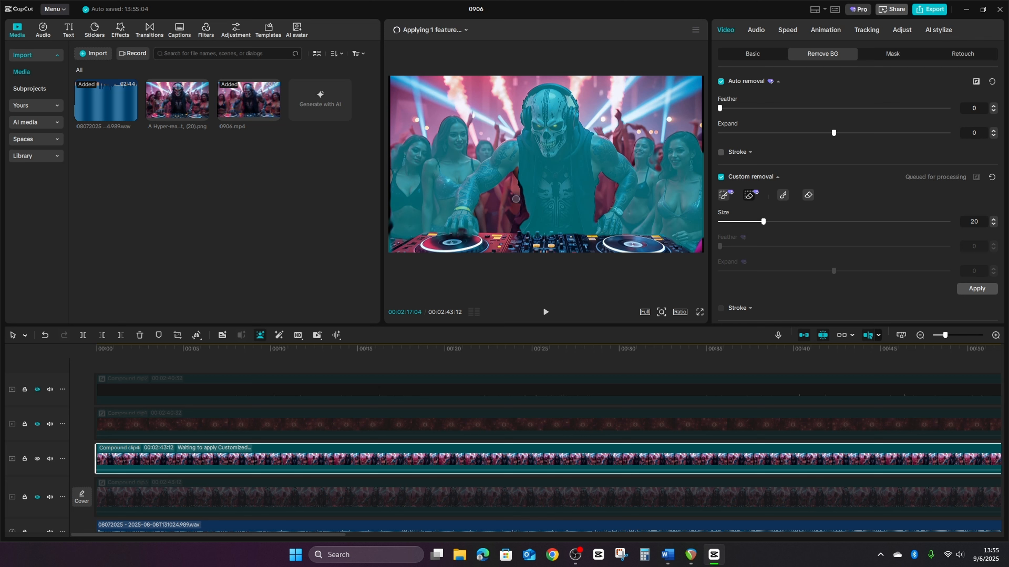
{"action": "left_click", "coordinate": [724, 195]}
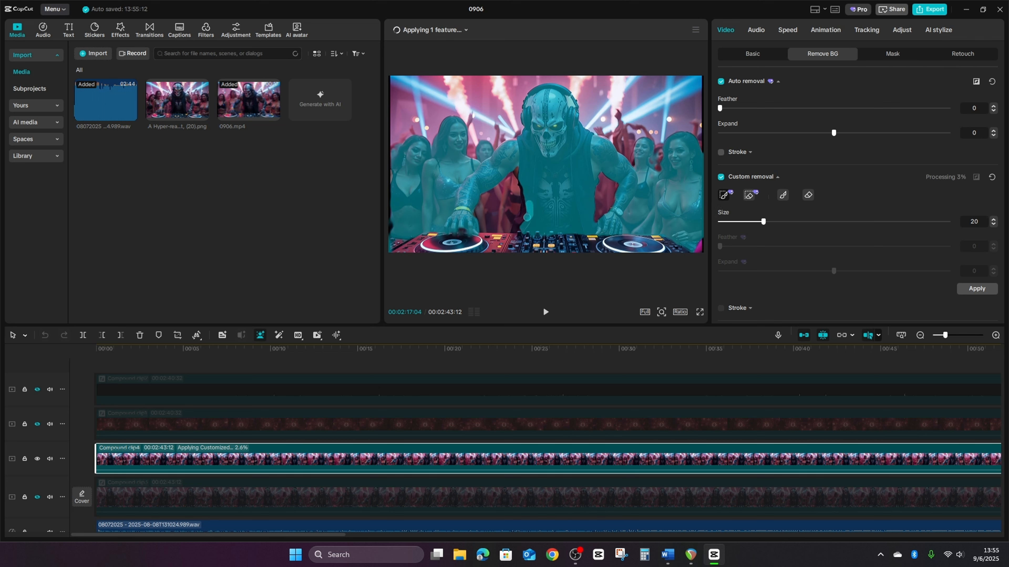
{"action": "left_click_drag", "start_coordinate": [526, 217], "coordinate": [523, 224]}
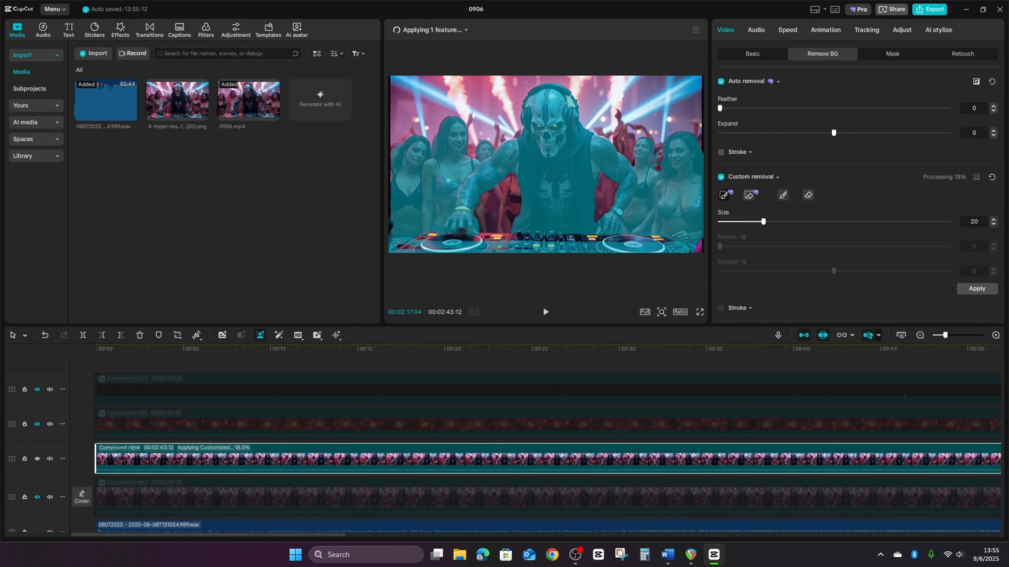
{"action": "left_click_drag", "start_coordinate": [688, 252], "coordinate": [688, 252]}
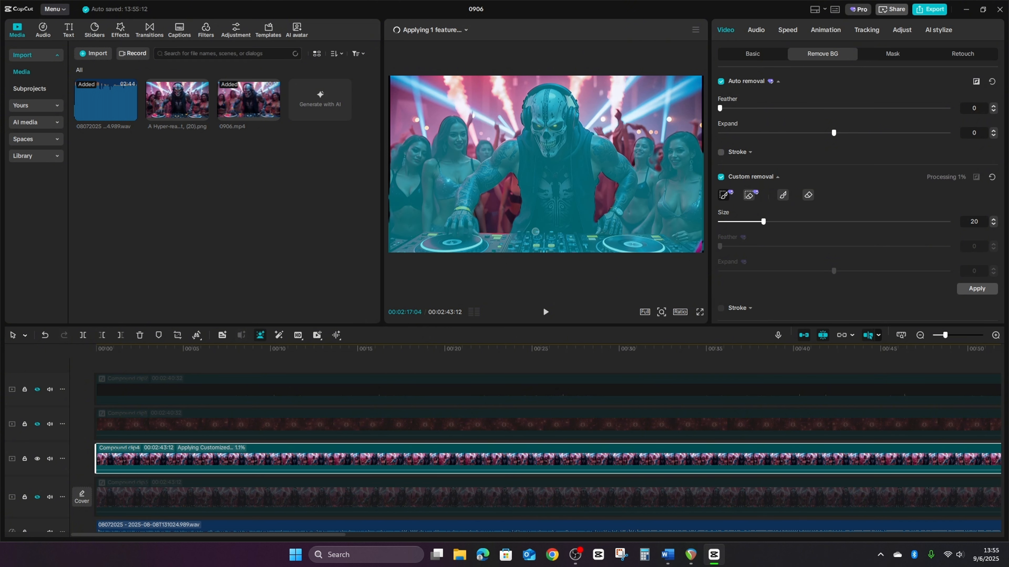
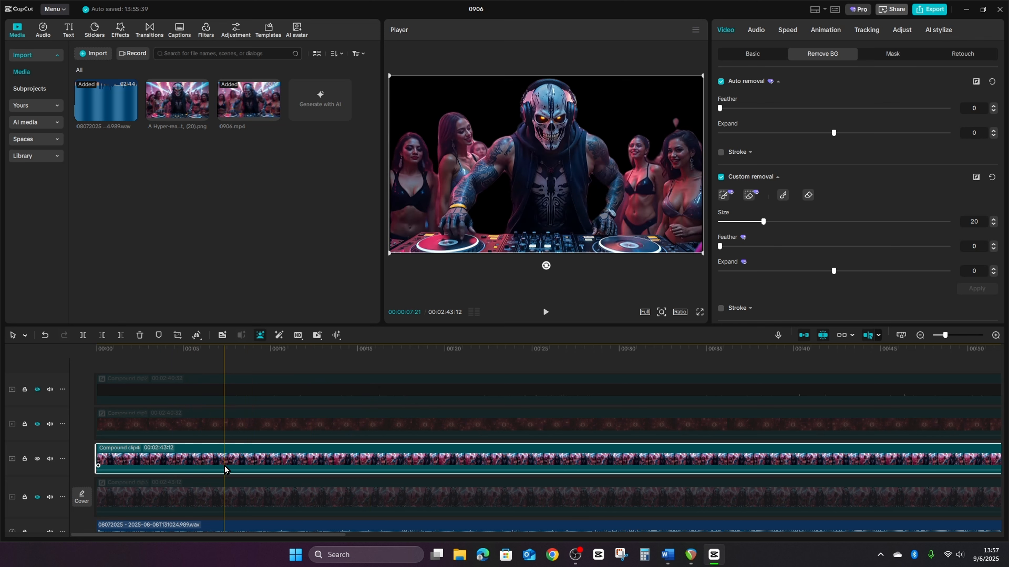
Step: Move the DJ cutout clip to the track above the red tunnel visualizer and unhide the visualizer track
{"action": "left_click_drag", "start_coordinate": [210, 461], "coordinate": [205, 418]}
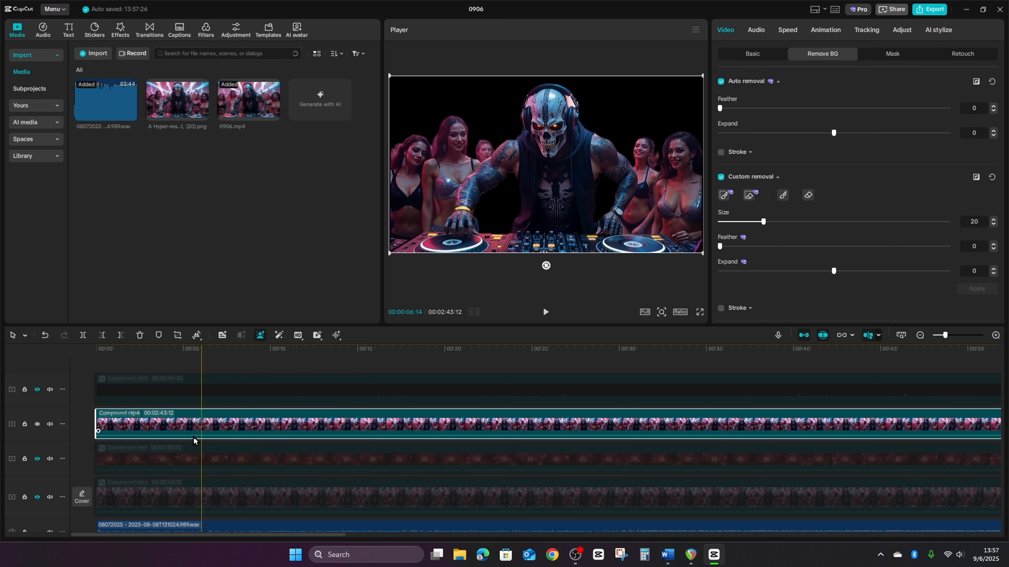
{"action": "left_click", "coordinate": [37, 460]}
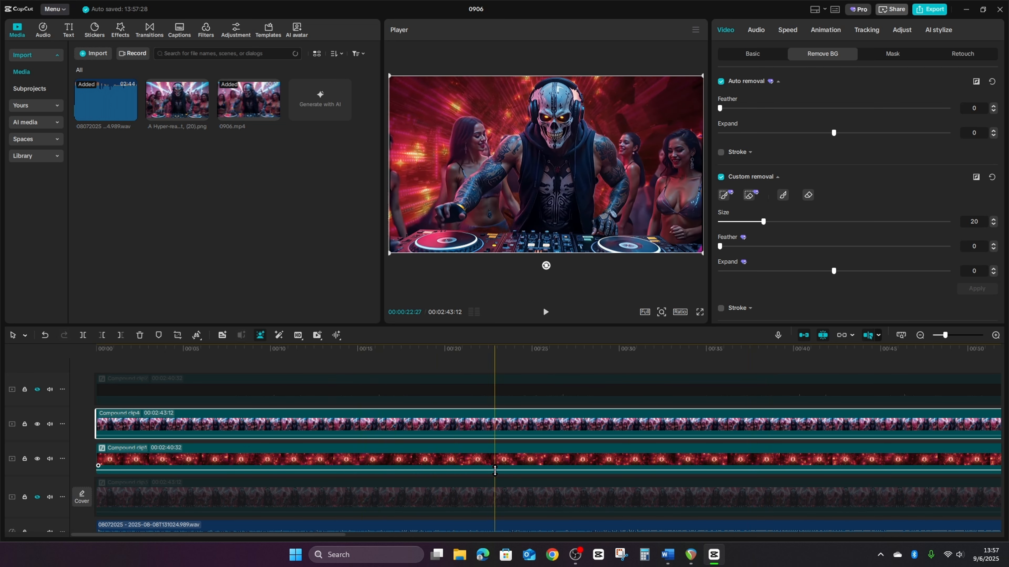
{"action": "left_click", "coordinate": [464, 460]}
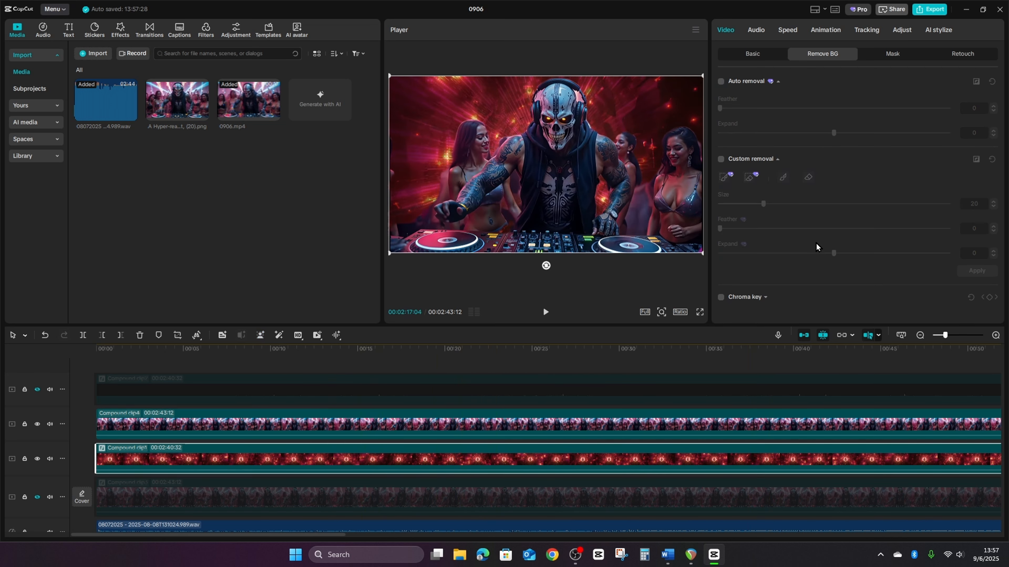
{"action": "left_click", "coordinate": [742, 54]}
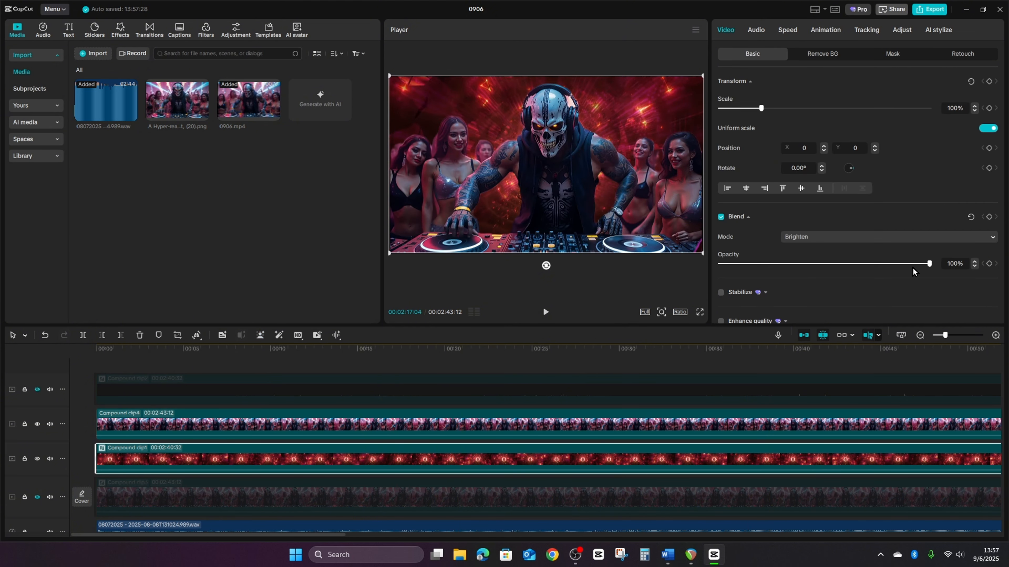
Step: Unhide the main DJ track and the waveform track so all video layers are active
{"action": "left_click", "coordinate": [37, 498]}
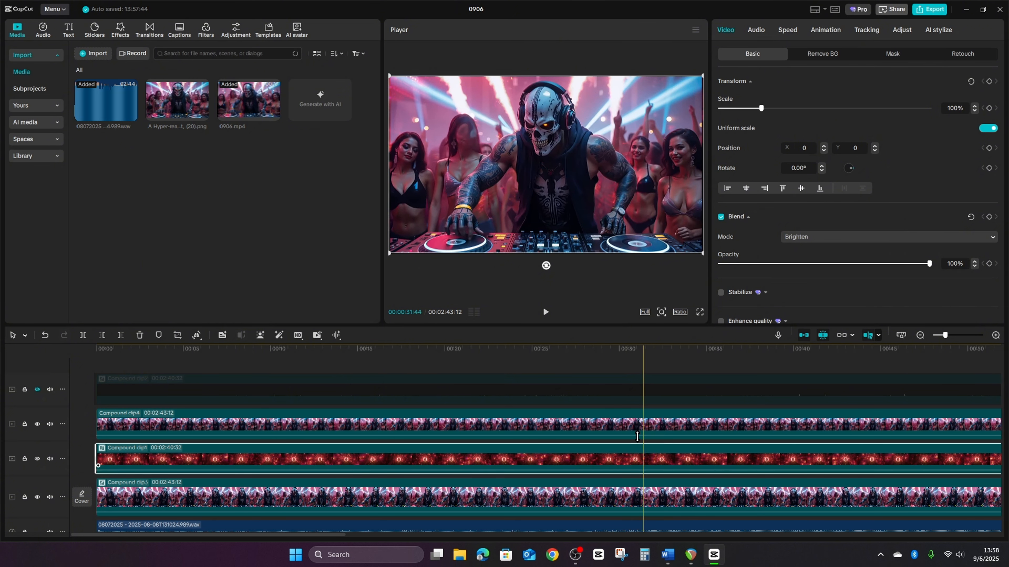
{"action": "scroll", "coordinate": [644, 457], "scroll_direction": "up", "scroll_amount": 1}
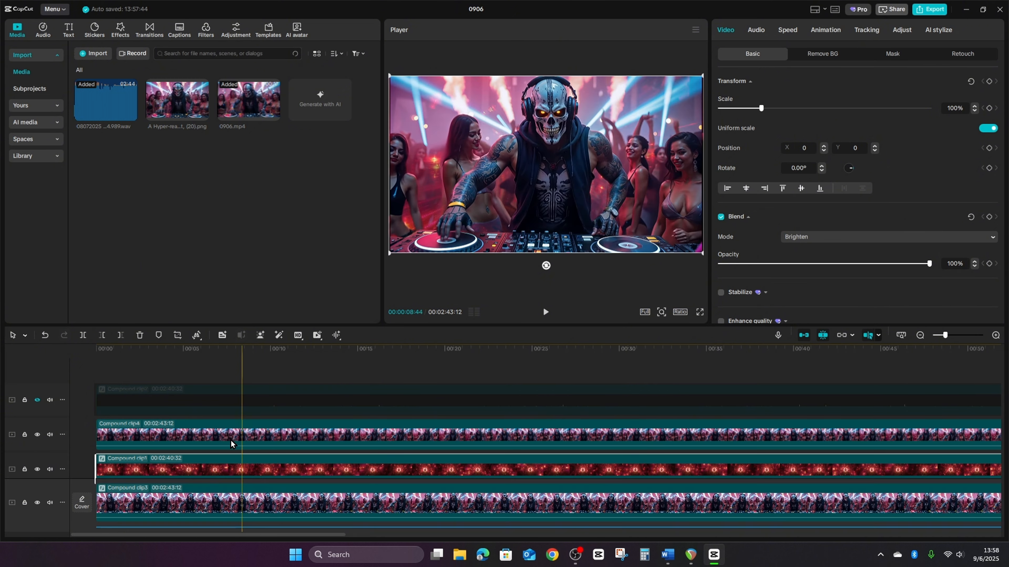
{"action": "left_click", "coordinate": [37, 400]}
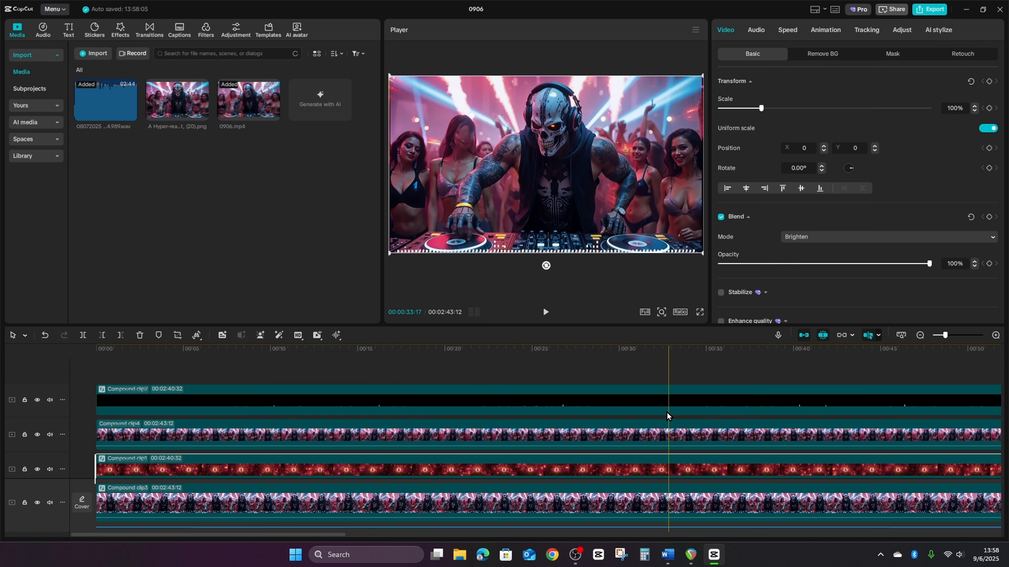
{"action": "scroll", "coordinate": [437, 449], "scroll_direction": "down", "scroll_amount": 2}
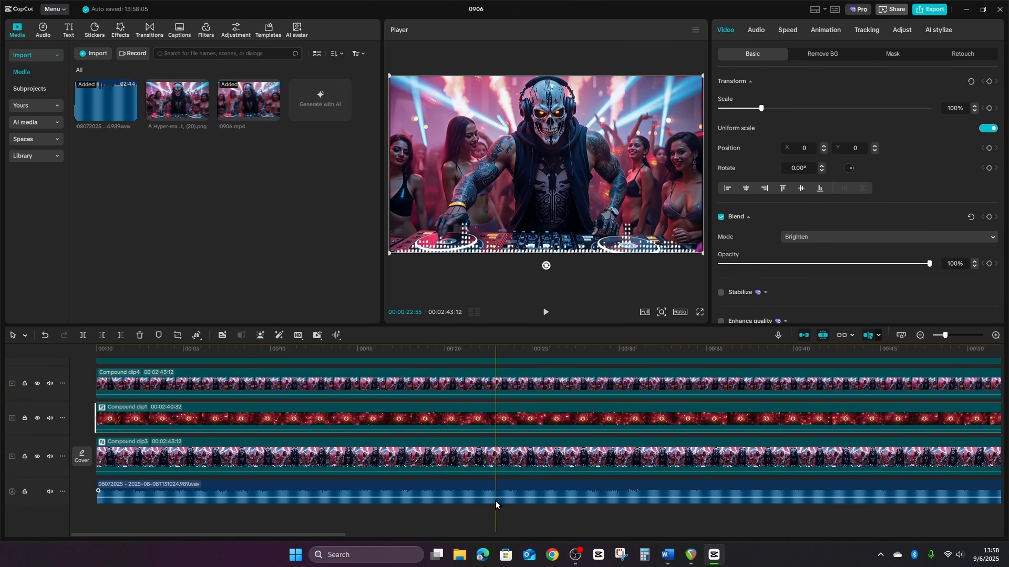
{"action": "scroll", "coordinate": [492, 505], "scroll_direction": "down", "scroll_amount": 3, "text": "ctrl"}
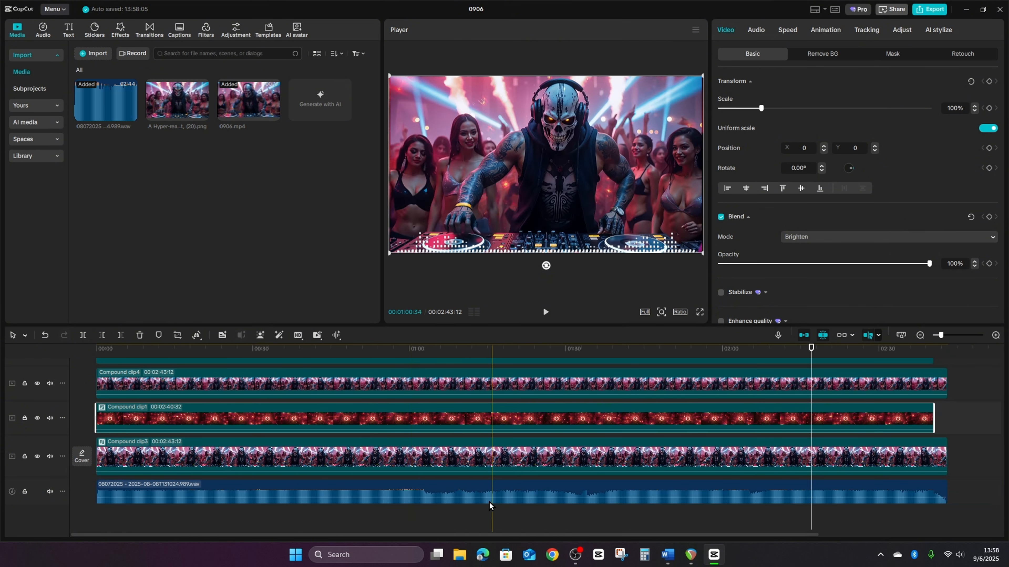
{"action": "scroll", "coordinate": [490, 505], "scroll_direction": "up", "scroll_amount": 2}
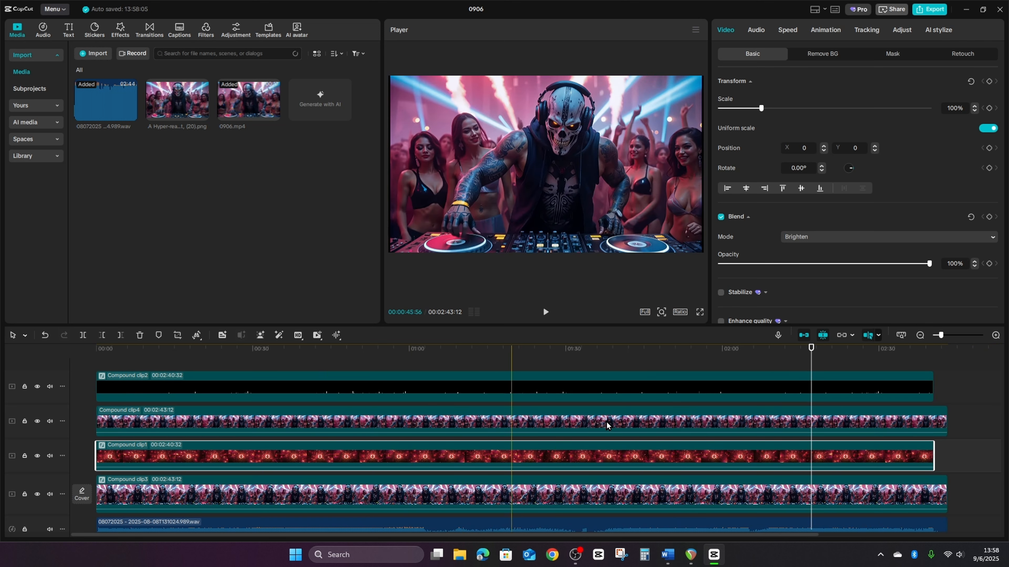
Step: Apply a Fade In animation with a 2.0 s duration to the DJ cutout clip
{"action": "left_click", "coordinate": [775, 417]}
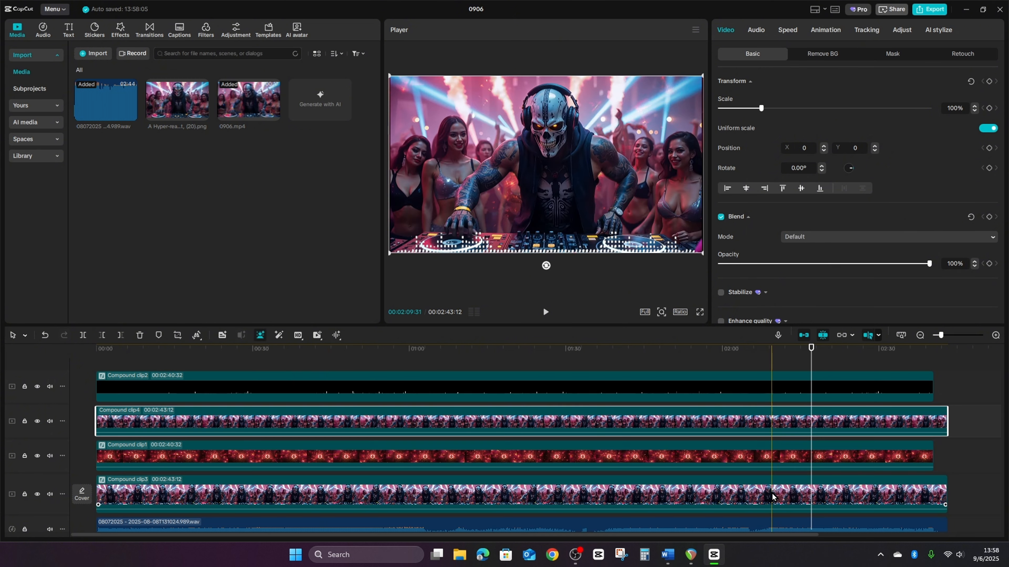
{"action": "left_click", "coordinate": [778, 494], "text": "ctrl"}
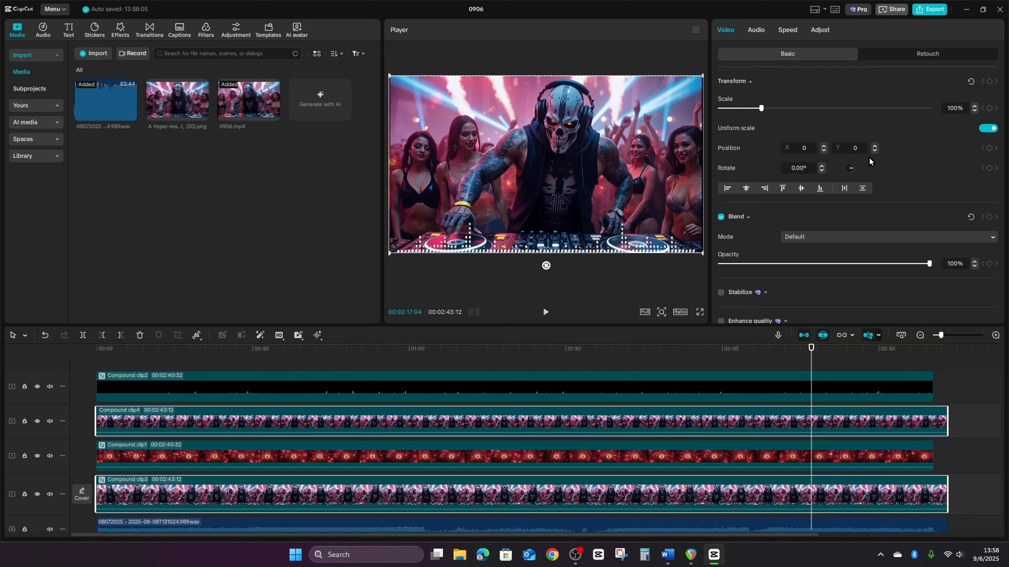
{"action": "left_click", "coordinate": [735, 427]}
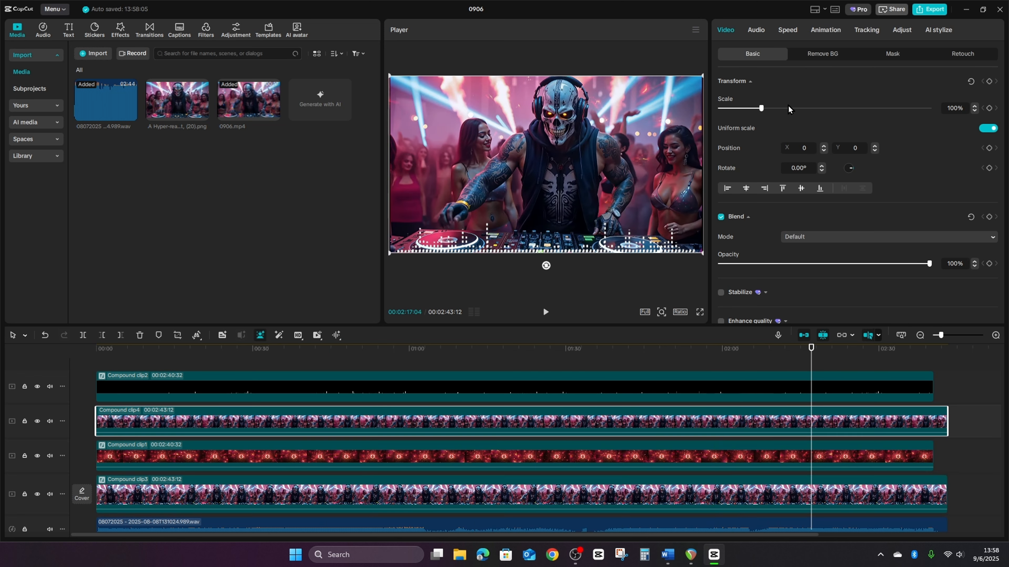
{"action": "left_click", "coordinate": [826, 31]}
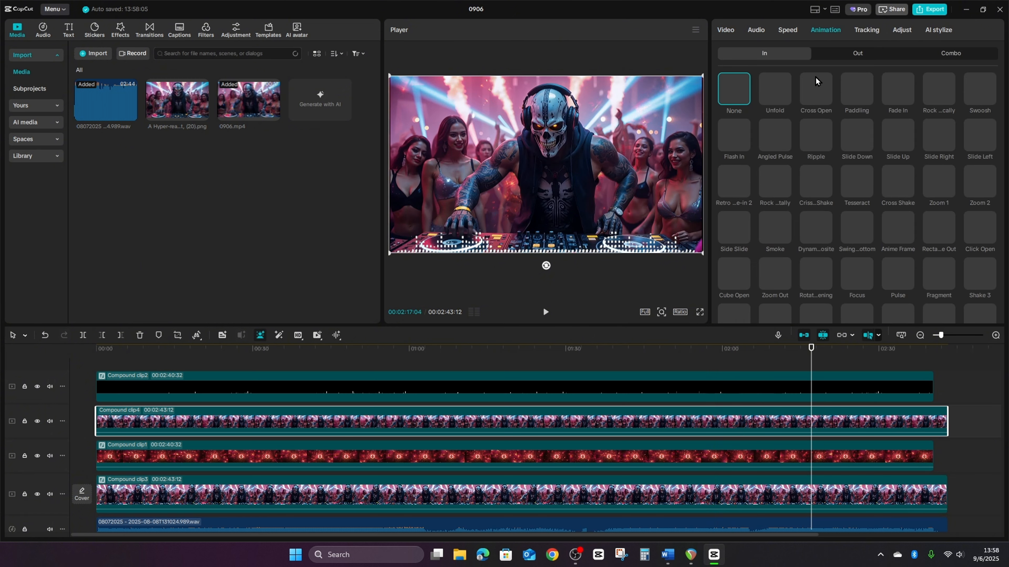
{"action": "left_click", "coordinate": [889, 90]}
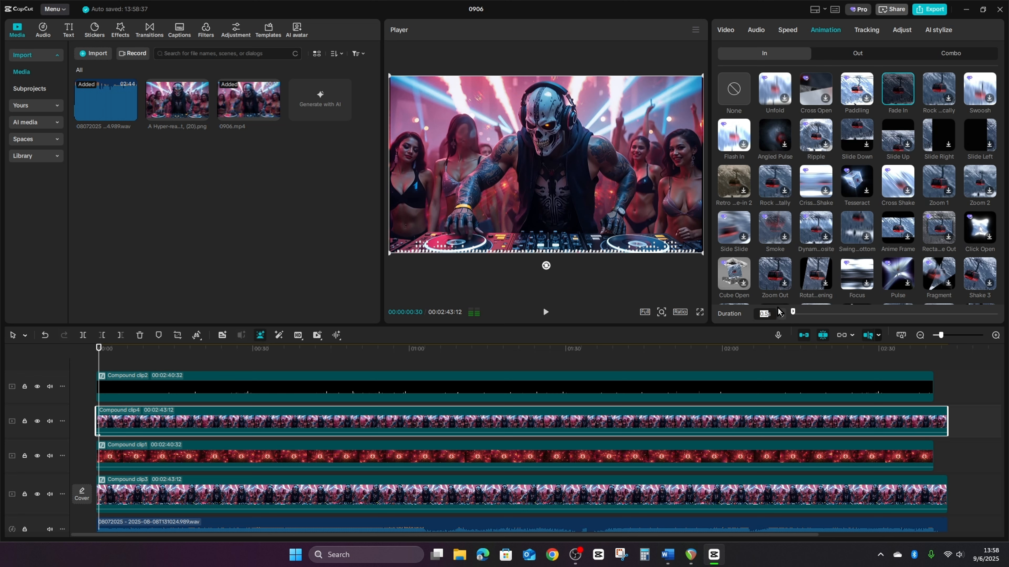
{"action": "left_click", "coordinate": [792, 309]}
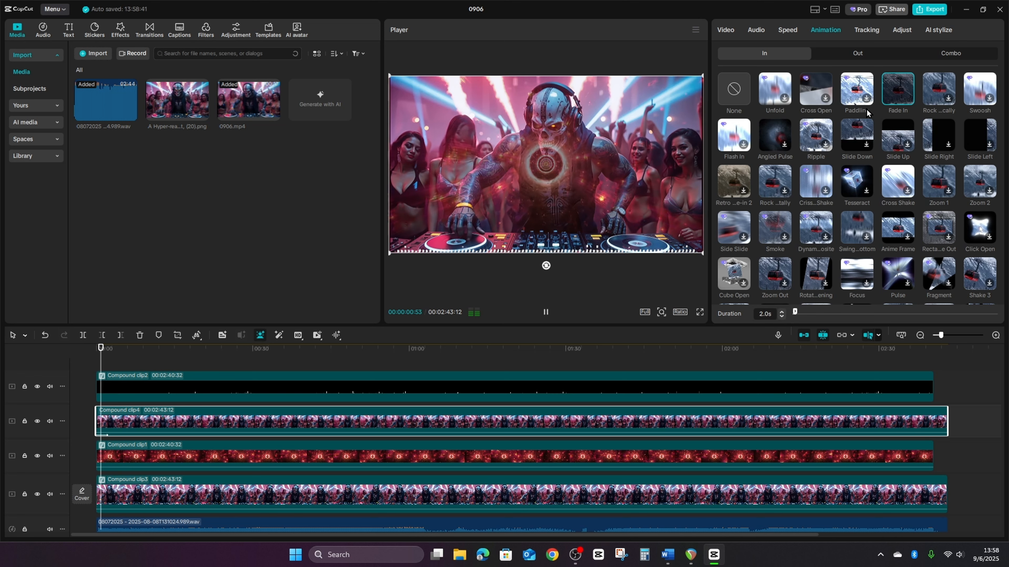
Step: Add a Fade Out animation with a 7.0 s duration to the DJ cutout clip
{"action": "left_click", "coordinate": [857, 55]}
{"action": "left_click", "coordinate": [891, 92]}
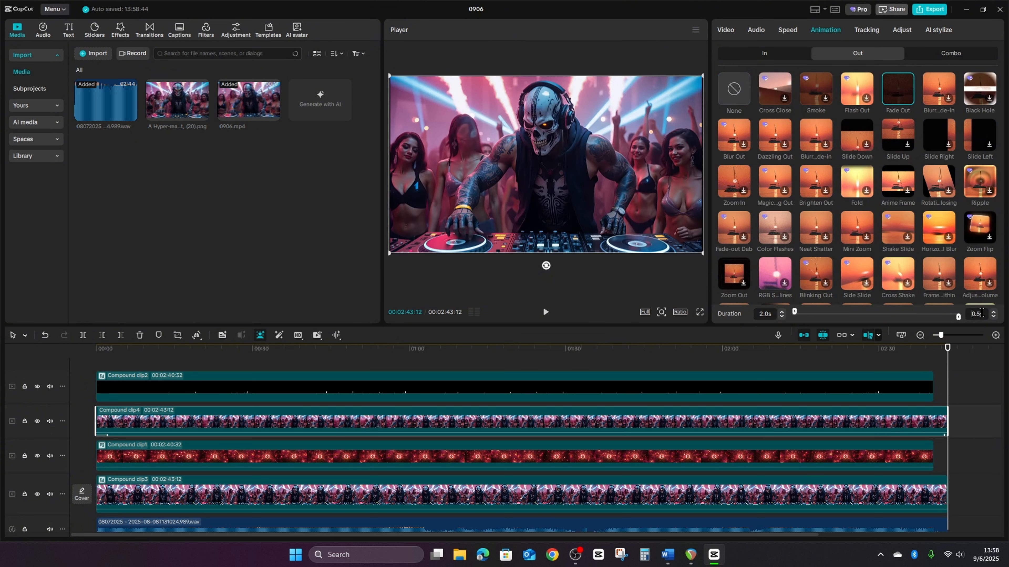
{"action": "left_click", "coordinate": [990, 313]}
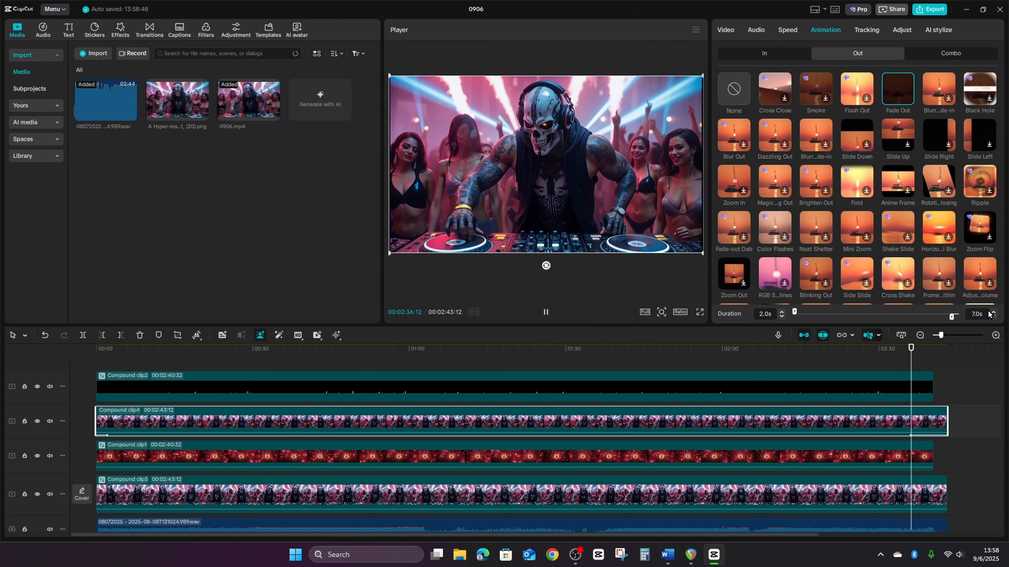
Step: Apply a Fade In animation of 2.0 s and a Fade Out animation of 7.0 s to the main DJ clip
{"action": "left_click", "coordinate": [687, 493]}
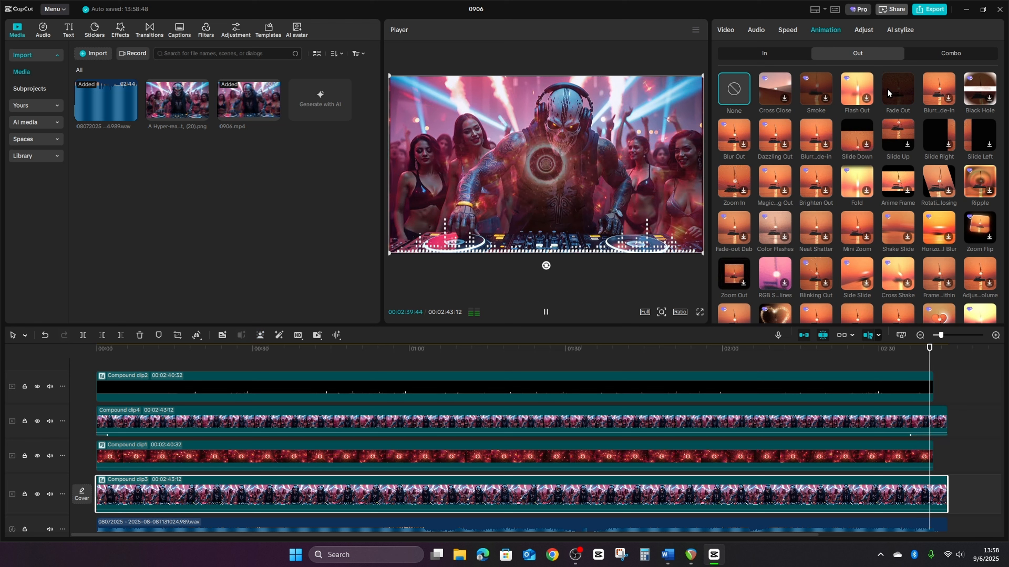
{"action": "left_click", "coordinate": [901, 84]}
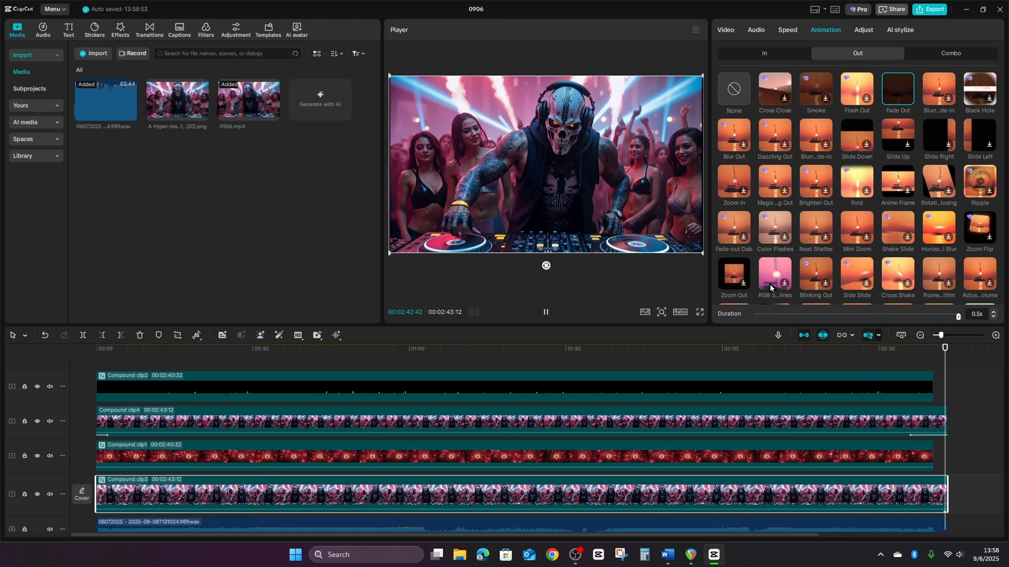
{"action": "left_click", "coordinate": [770, 57]}
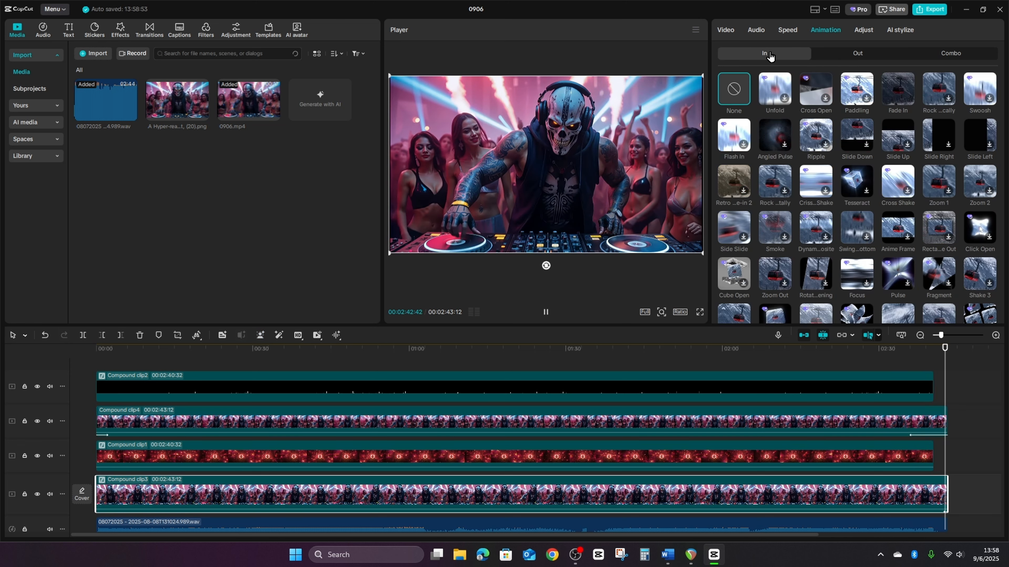
{"action": "left_click", "coordinate": [897, 89]}
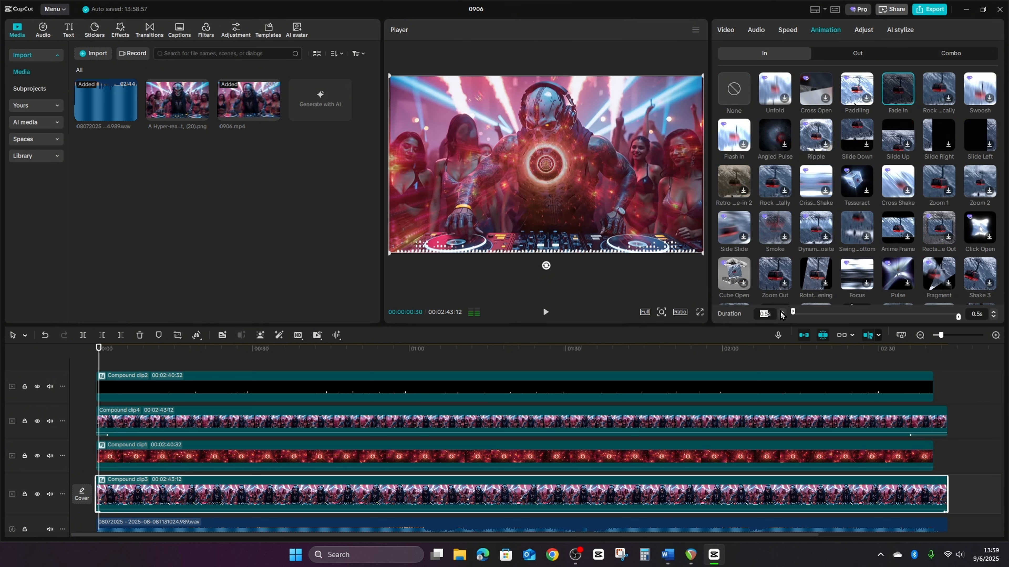
{"action": "key", "text": "Return"}
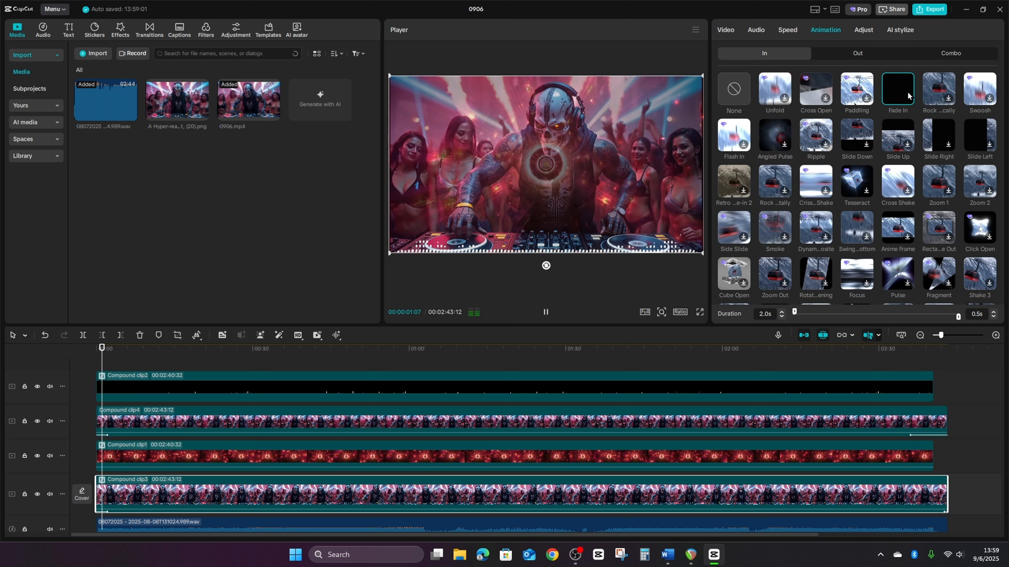
{"action": "left_click", "coordinate": [859, 55]}
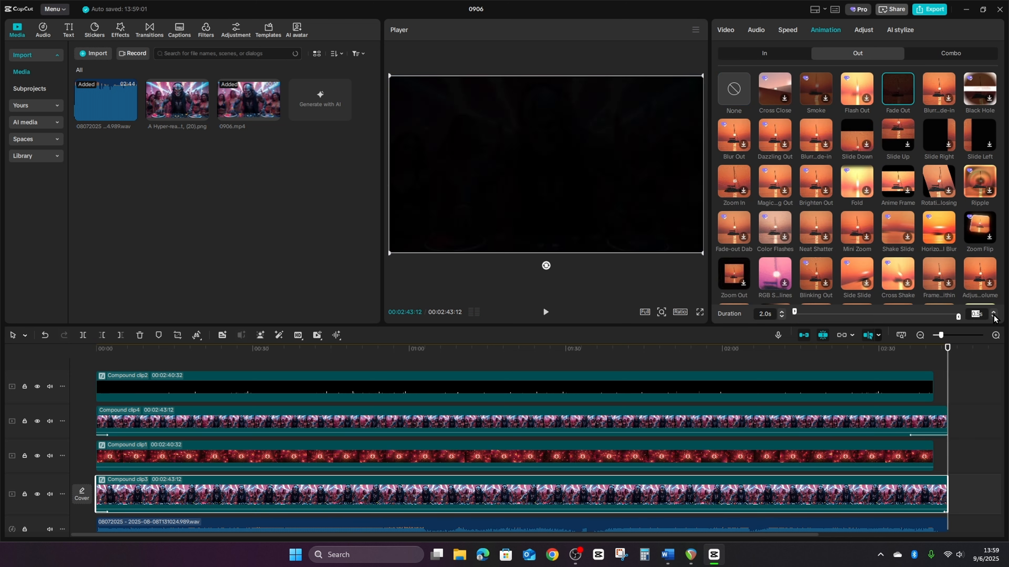
{"action": "key", "text": "Return"}
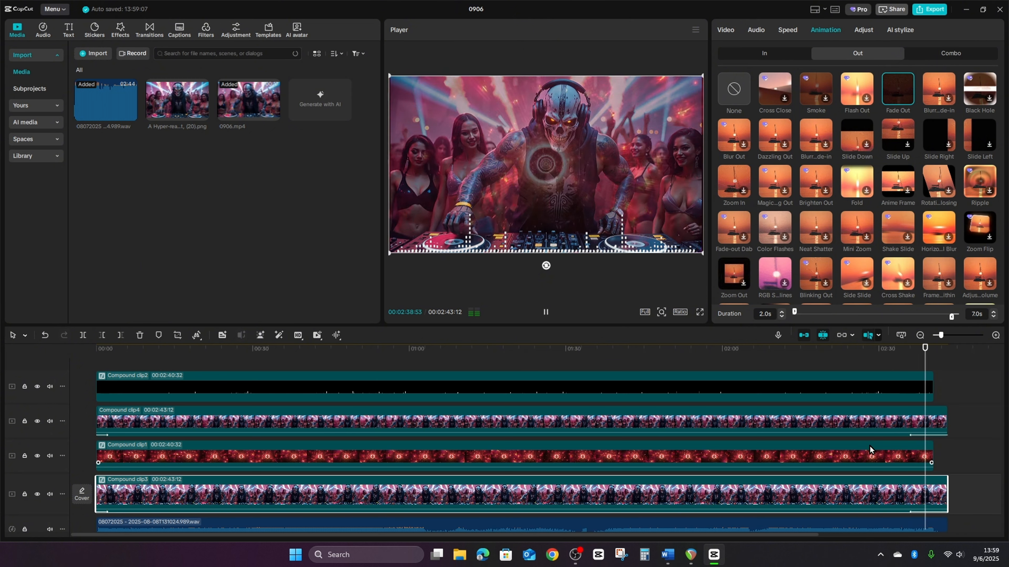
Step: Apply a Fade In animation with a 10.0 s duration to the red tunnel visualizer clip
{"action": "left_click", "coordinate": [862, 450]}
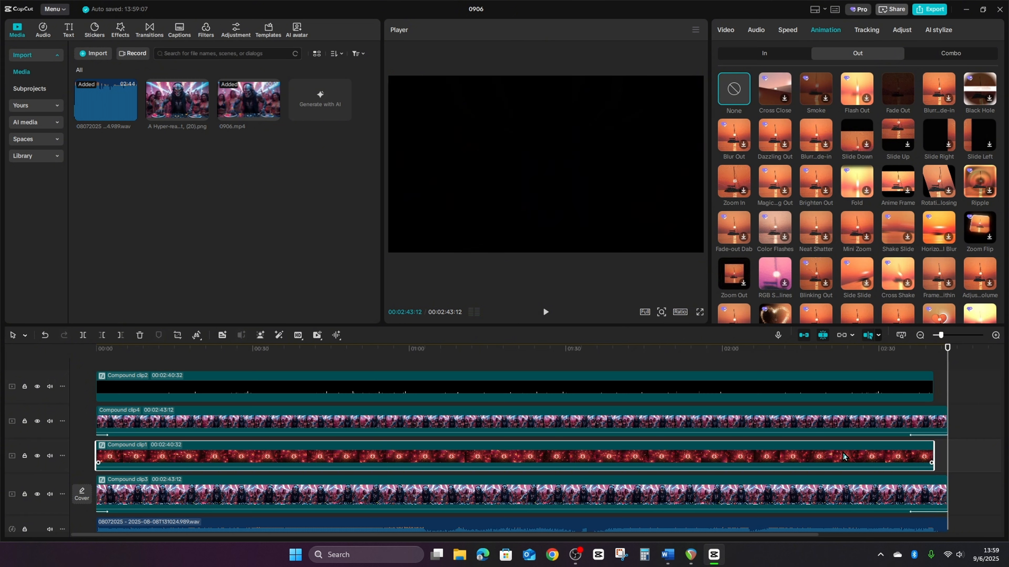
{"action": "left_click", "coordinate": [775, 55]}
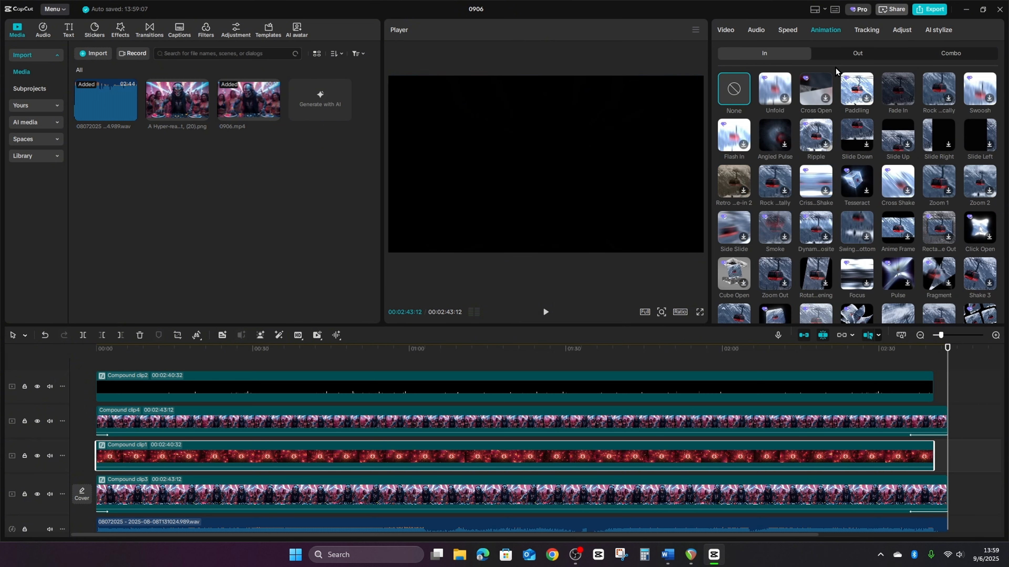
{"action": "left_click", "coordinate": [900, 91]}
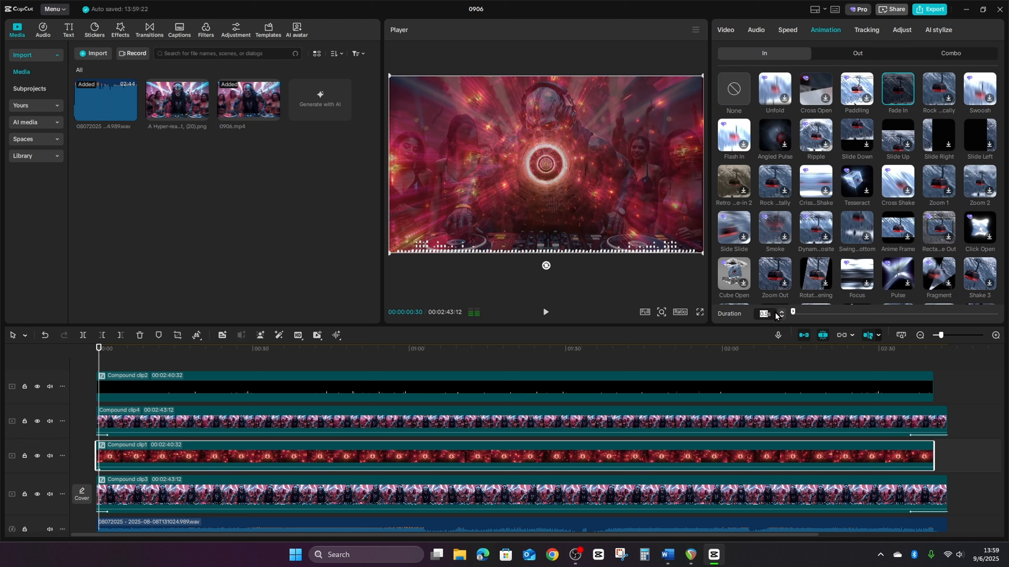
{"action": "key", "text": "Return"}
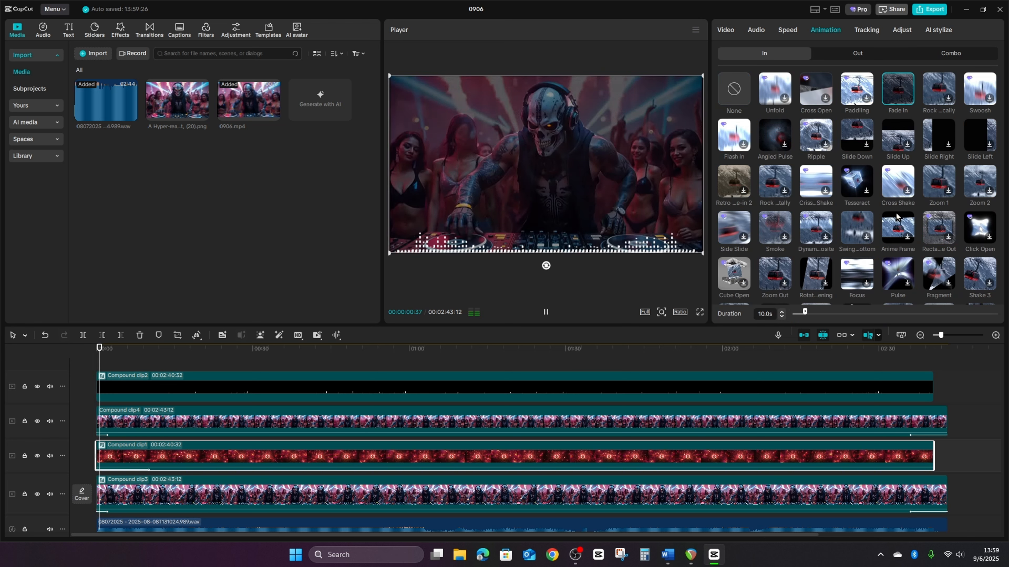
Step: Add a Fade Out animation with a 15.0 s duration to the red tunnel visualizer clip
{"action": "left_click", "coordinate": [856, 53]}
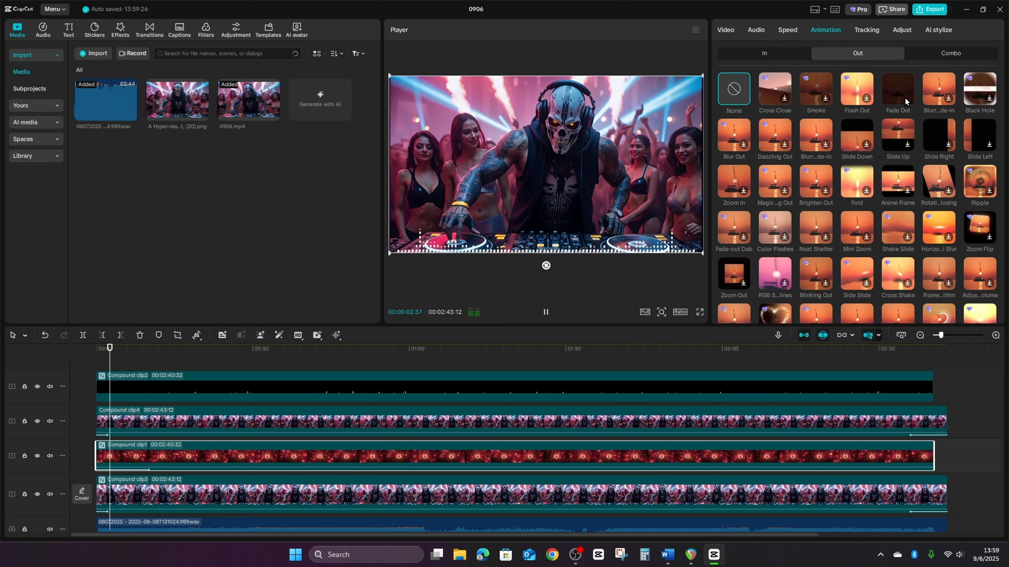
{"action": "left_click", "coordinate": [901, 95]}
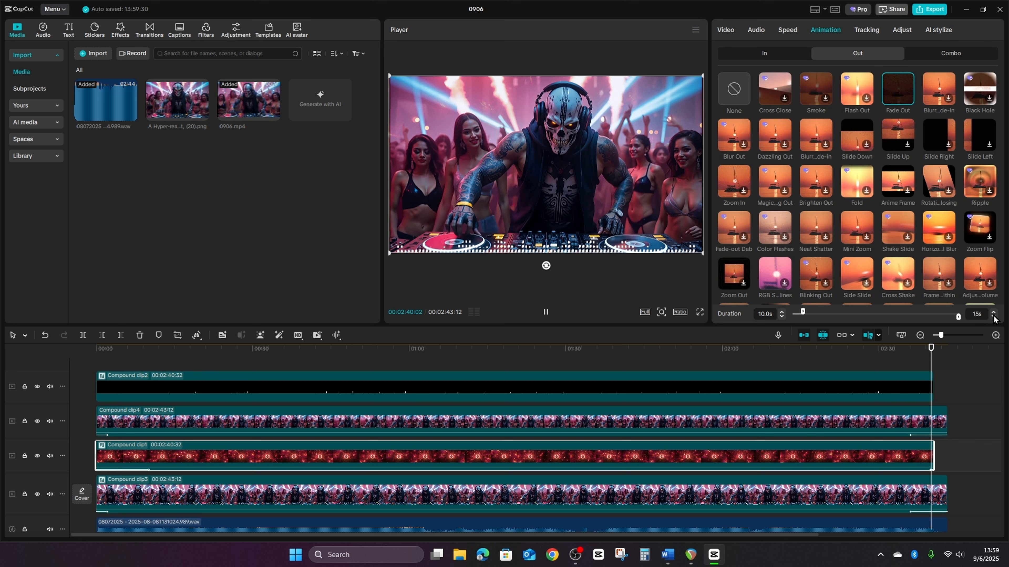
{"action": "type", "text": "15s"}
{"action": "key", "text": "Return"}
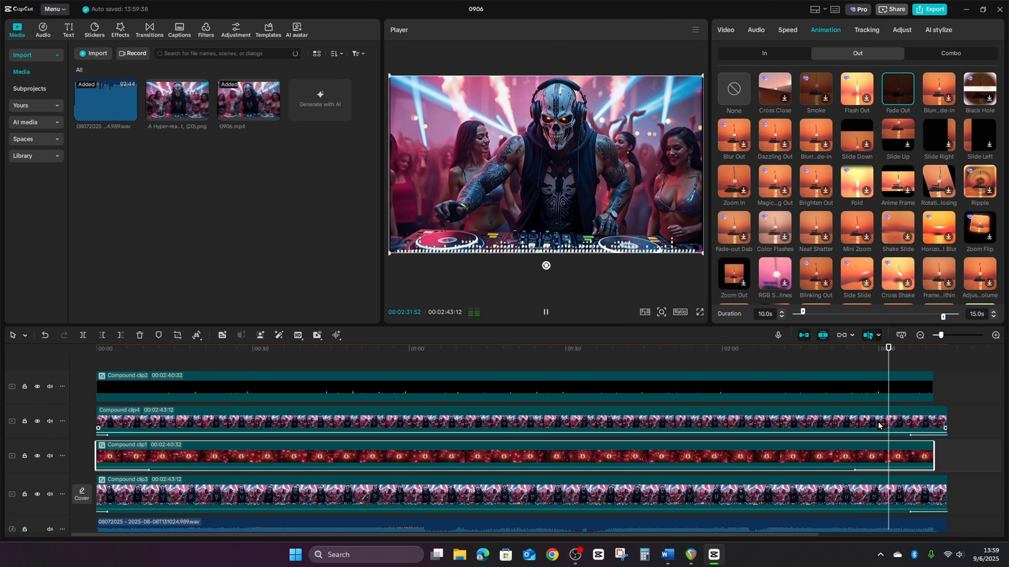
Step: Apply a Fade In animation with a 5.0 s duration to the waveform overlay clip
{"action": "left_click", "coordinate": [811, 380]}
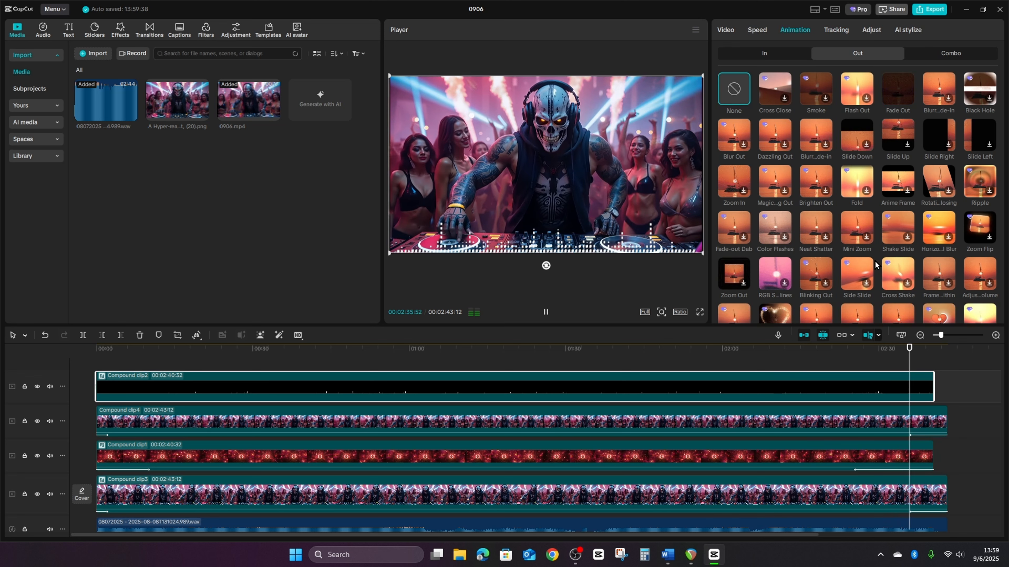
{"action": "left_click", "coordinate": [770, 53]}
{"action": "left_click", "coordinate": [897, 89]}
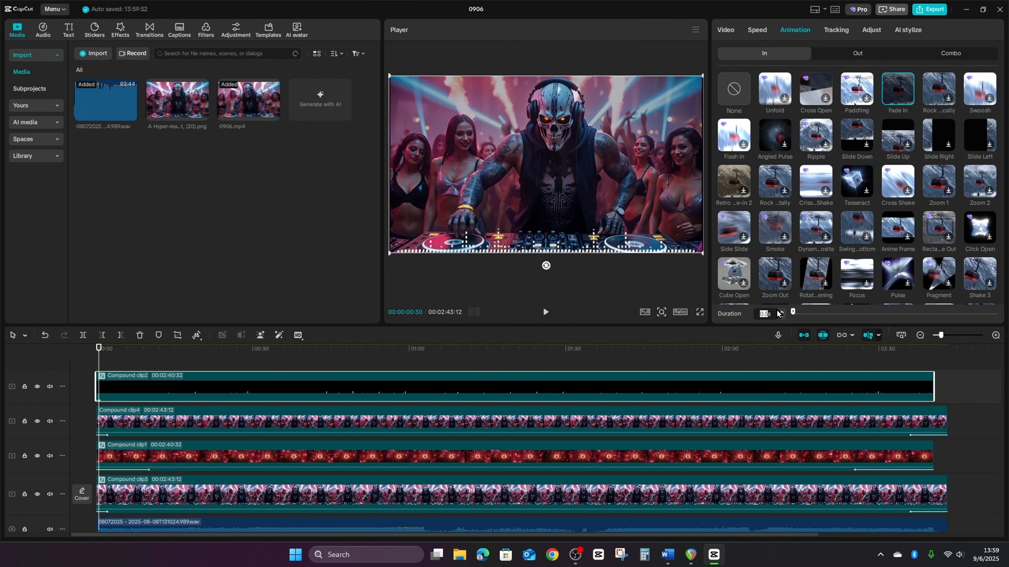
{"action": "key", "text": "Return"}
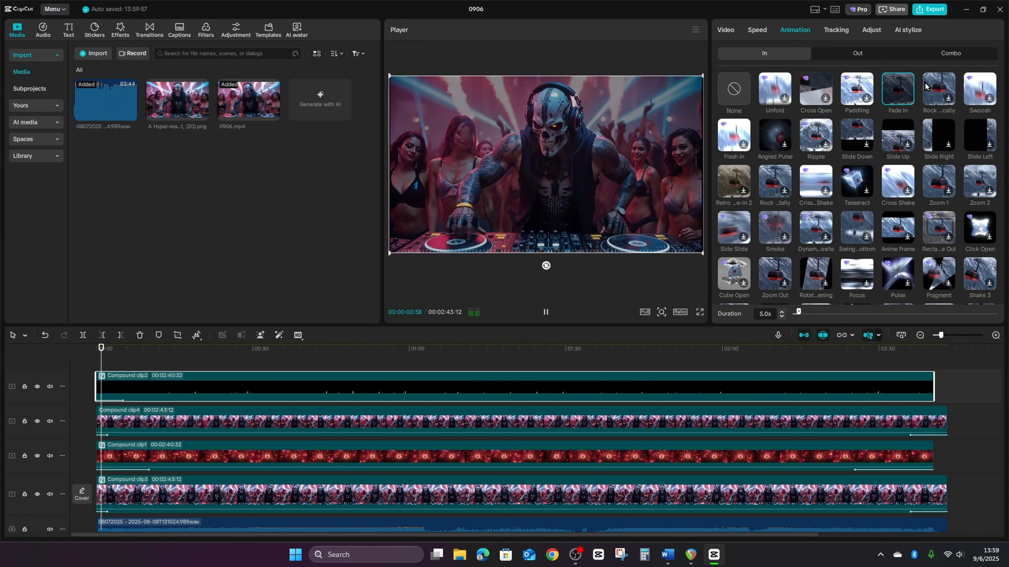
Step: Add a Fade Out animation with a 10.0 s duration to the waveform overlay clip and stop playback
{"action": "left_click", "coordinate": [858, 53]}
{"action": "left_click", "coordinate": [897, 88]}
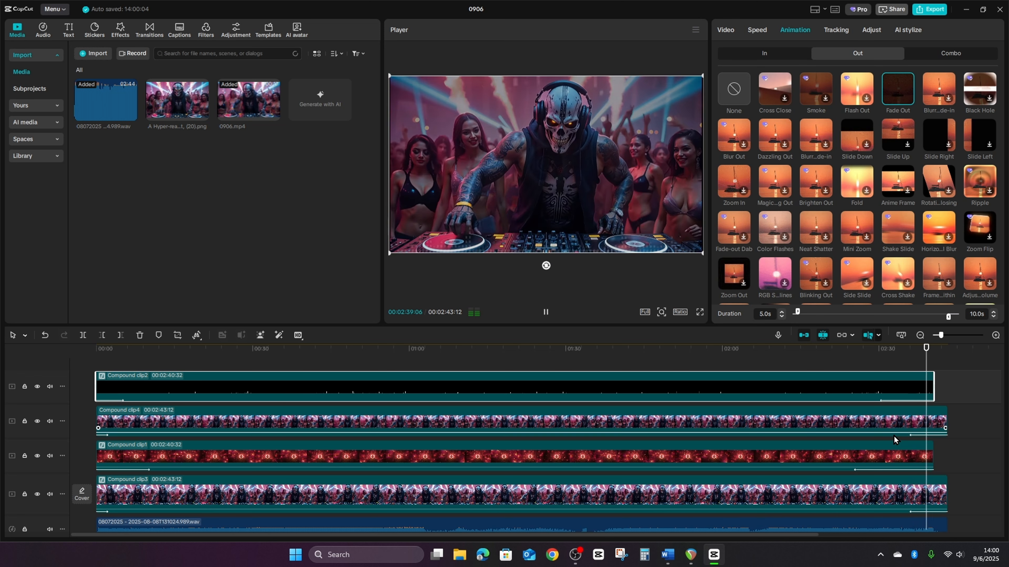
{"action": "key", "text": "space"}
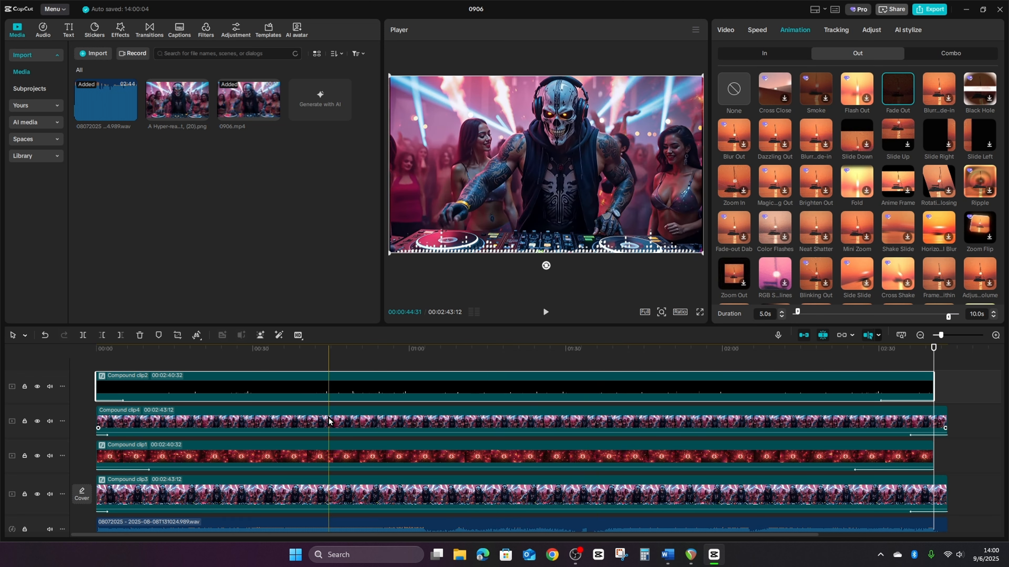
Step: Give the audio track a 2.5 s fade out at its end
{"action": "scroll", "coordinate": [274, 420], "scroll_direction": "down", "scroll_amount": 2}
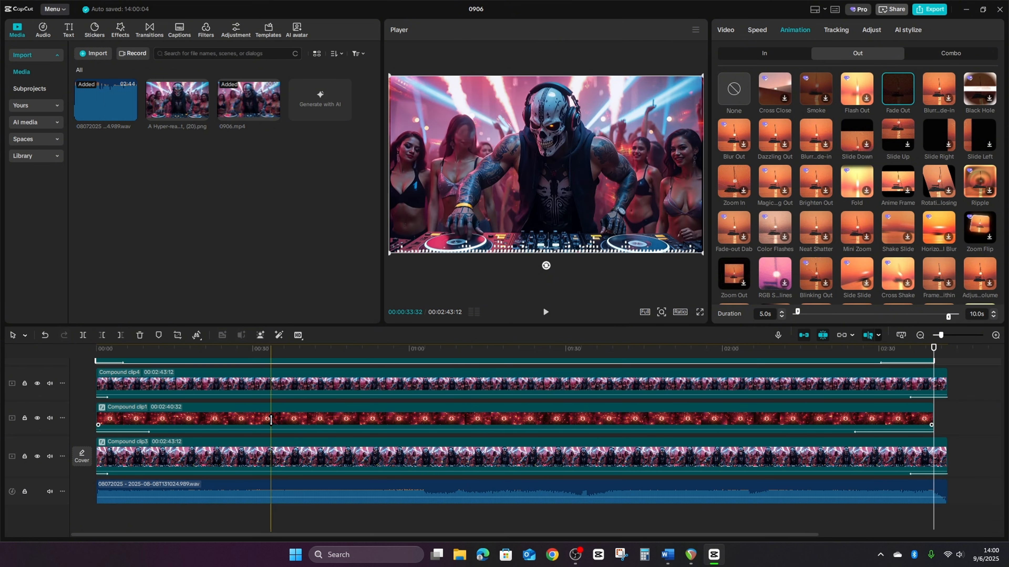
{"action": "left_click", "coordinate": [937, 496]}
{"action": "left_click_drag", "start_coordinate": [936, 491], "coordinate": [932, 493]}
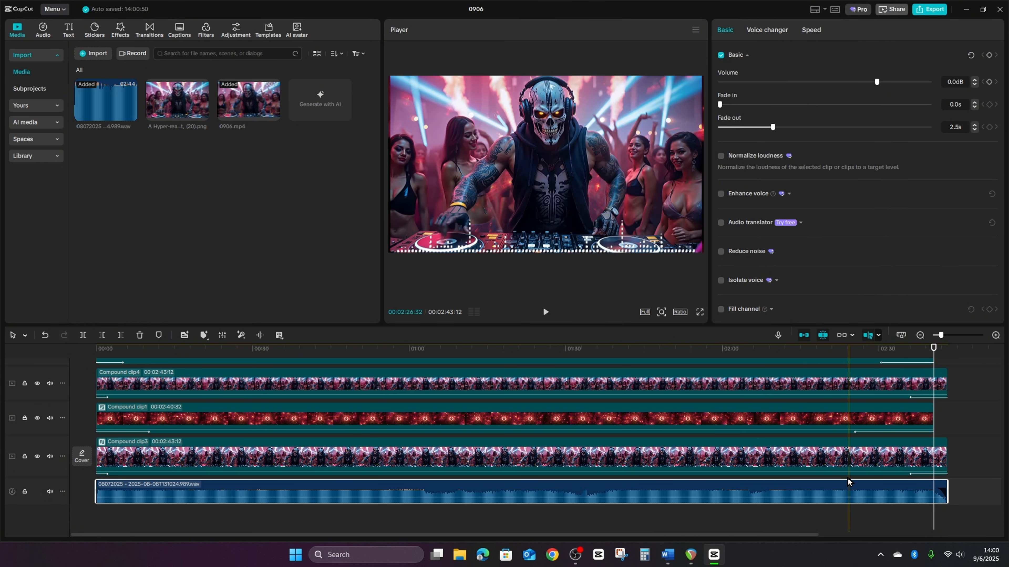
{"action": "scroll", "coordinate": [529, 466], "scroll_direction": "up", "scroll_amount": 2}
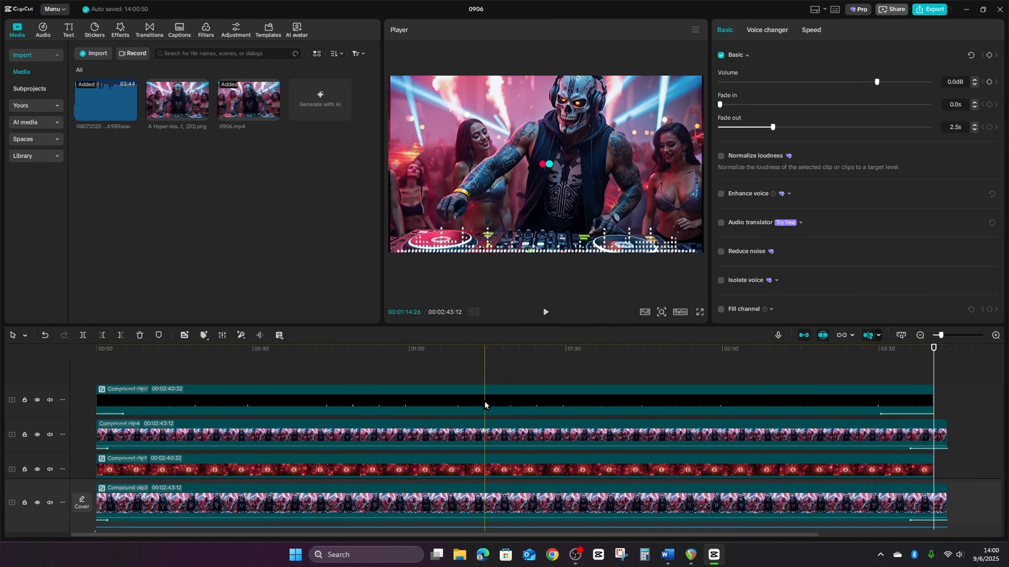
{"action": "left_click", "coordinate": [476, 402]}
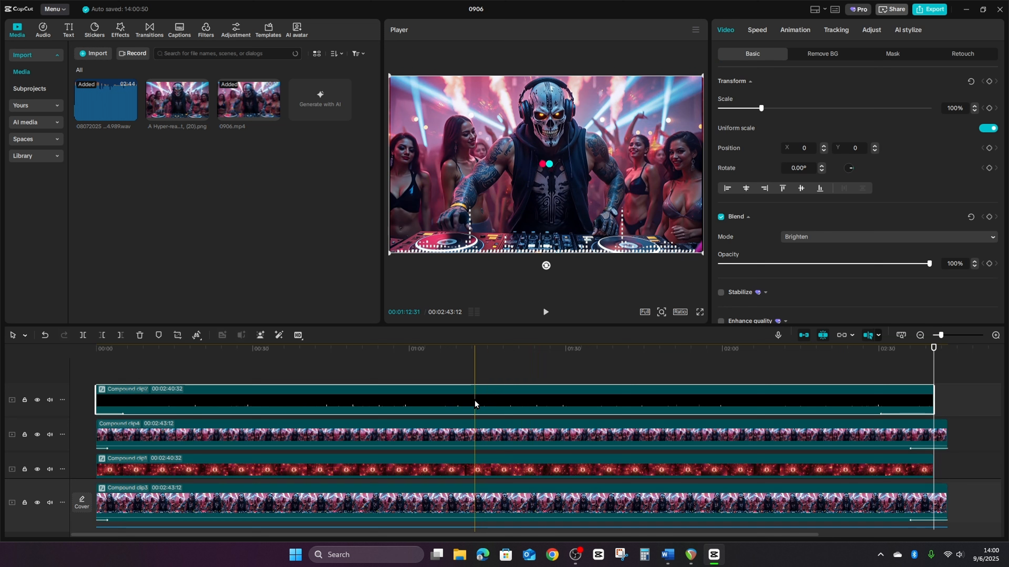
{"action": "left_click", "coordinate": [481, 461]}
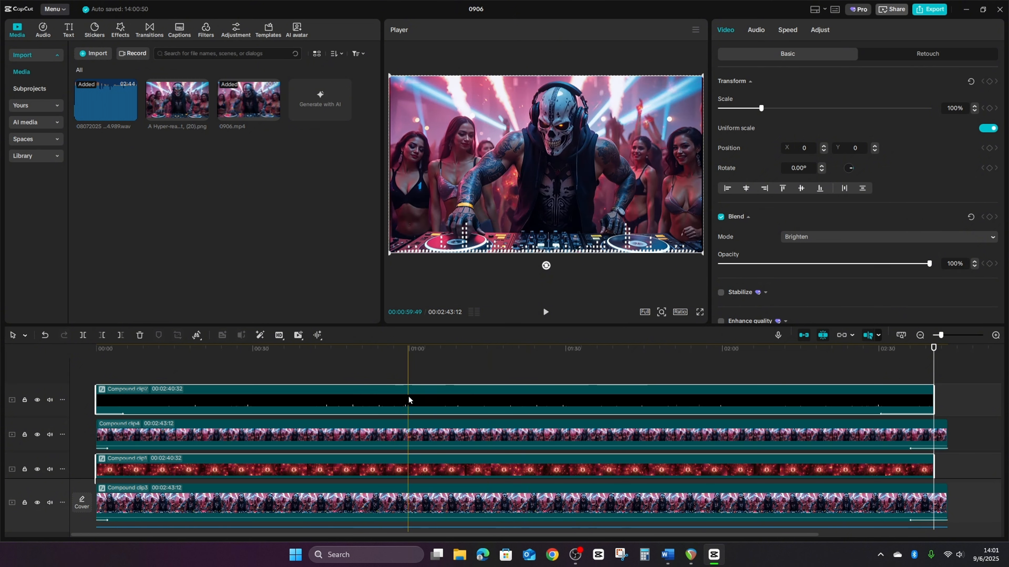
Step: Automatically mark beats on the audio track using the Beats 2 option
{"action": "scroll", "coordinate": [422, 427], "scroll_direction": "down", "scroll_amount": 2}
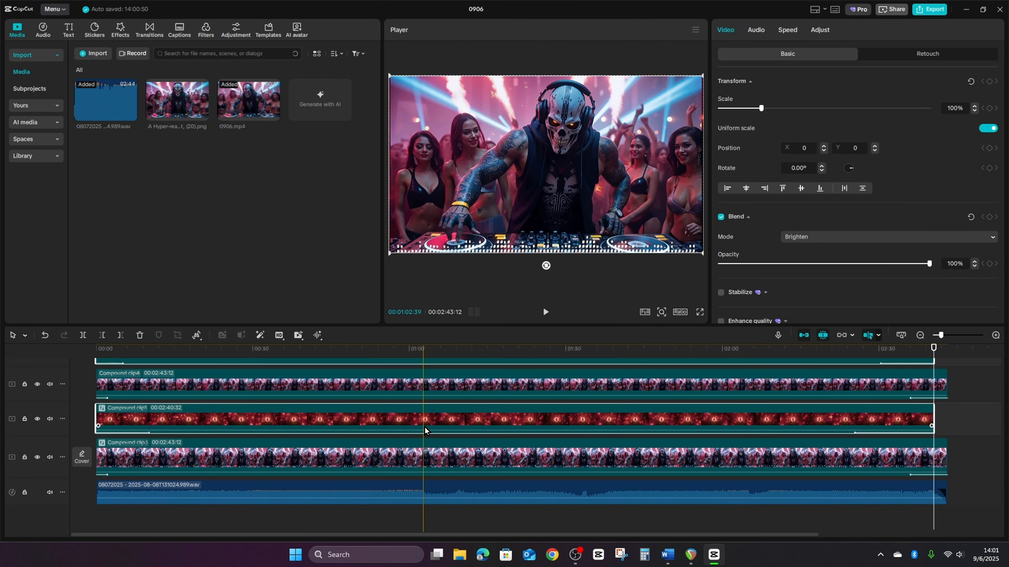
{"action": "left_click", "coordinate": [519, 491]}
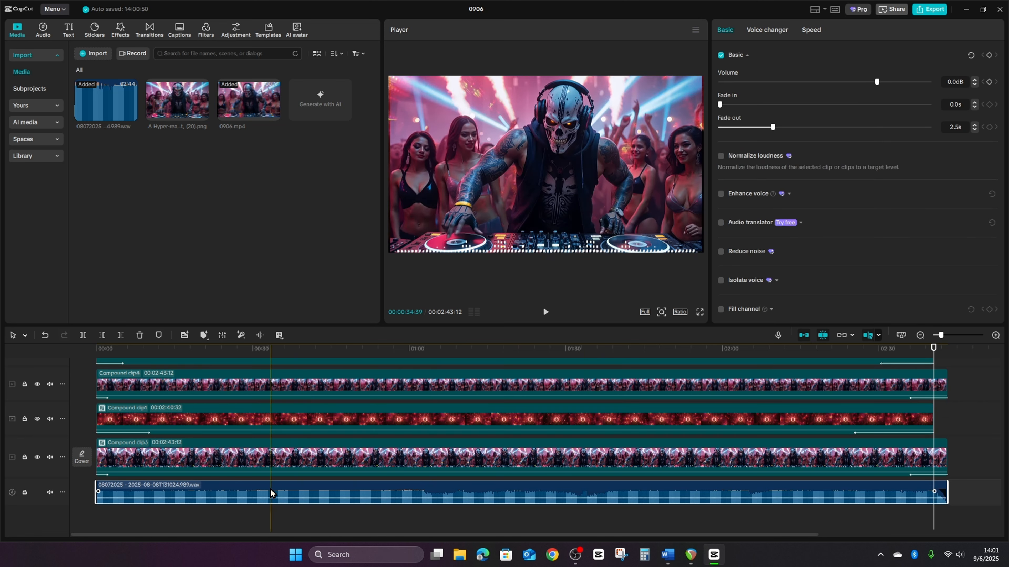
{"action": "left_click", "coordinate": [203, 336]}
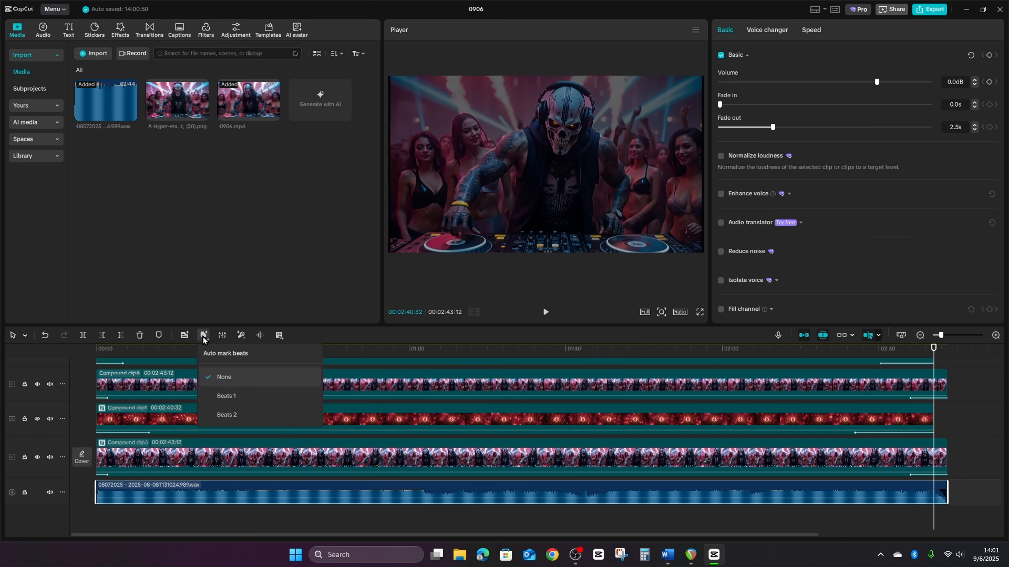
{"action": "left_click", "coordinate": [221, 416]}
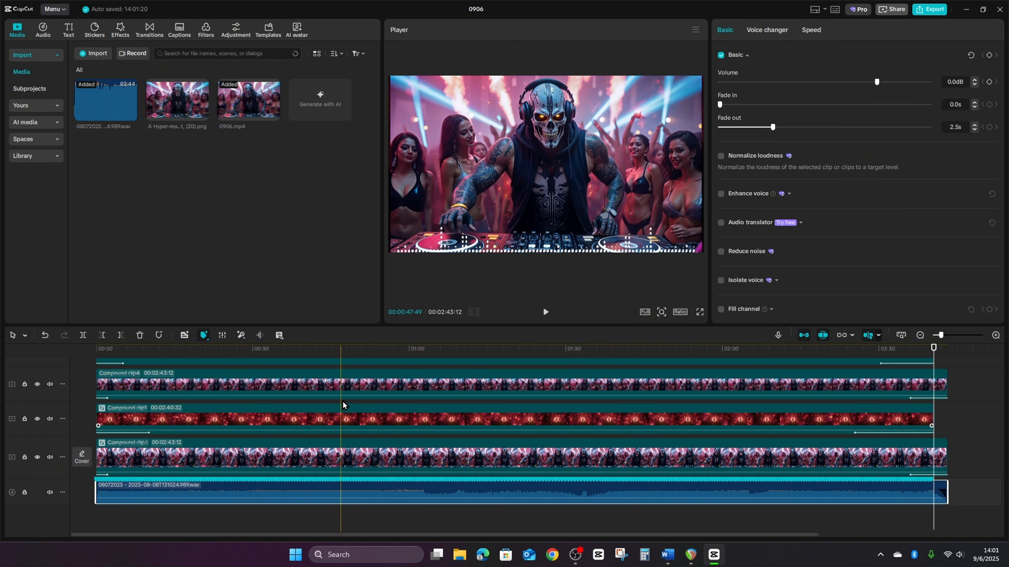
{"action": "scroll", "coordinate": [180, 517], "scroll_direction": "up", "scroll_amount": 2}
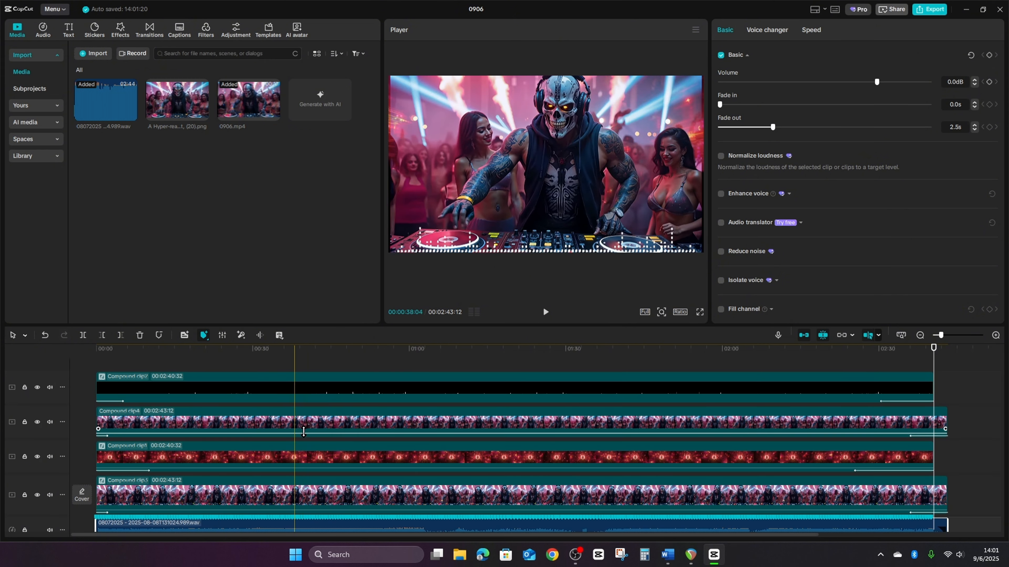
{"action": "left_click", "coordinate": [311, 398], "text": "ctrl"}
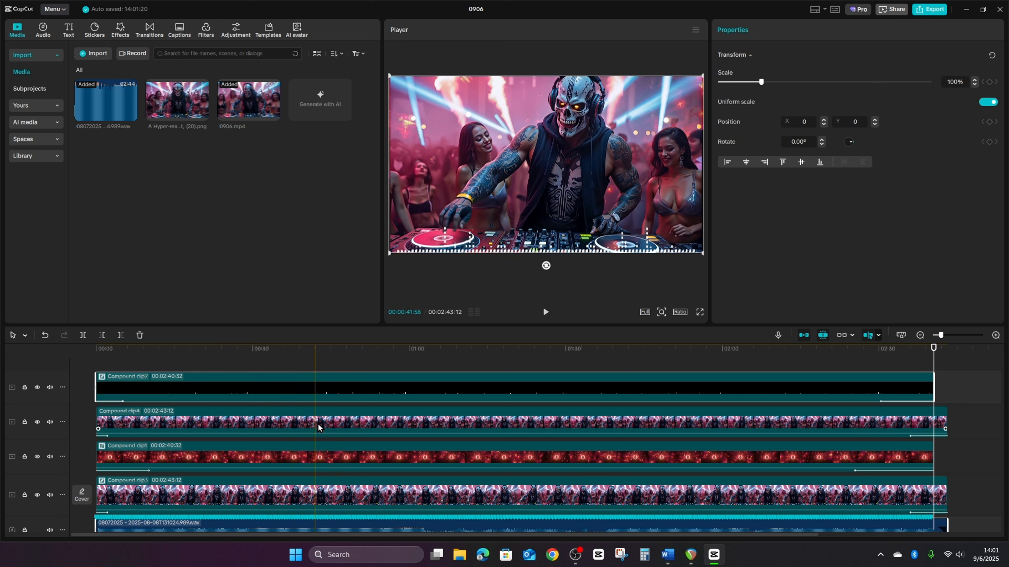
{"action": "left_click", "coordinate": [314, 450], "text": "ctrl"}
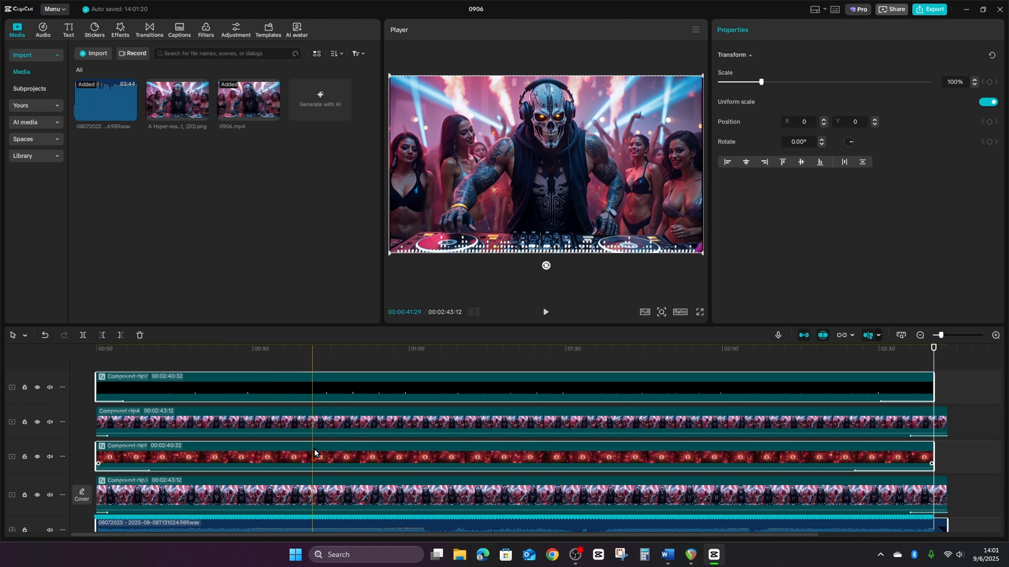
{"action": "left_click", "coordinate": [298, 386]}
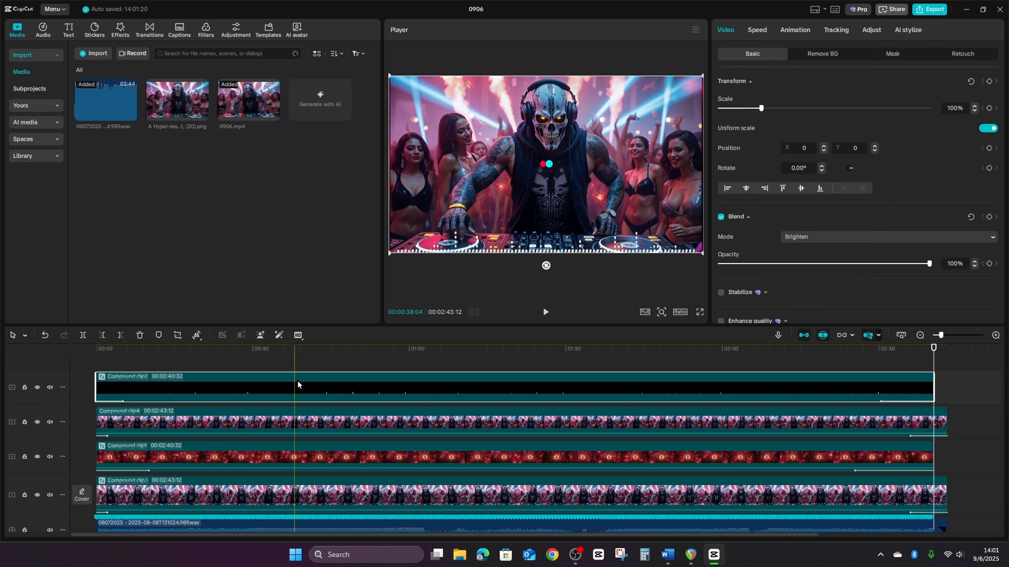
{"action": "left_click", "coordinate": [303, 456]}
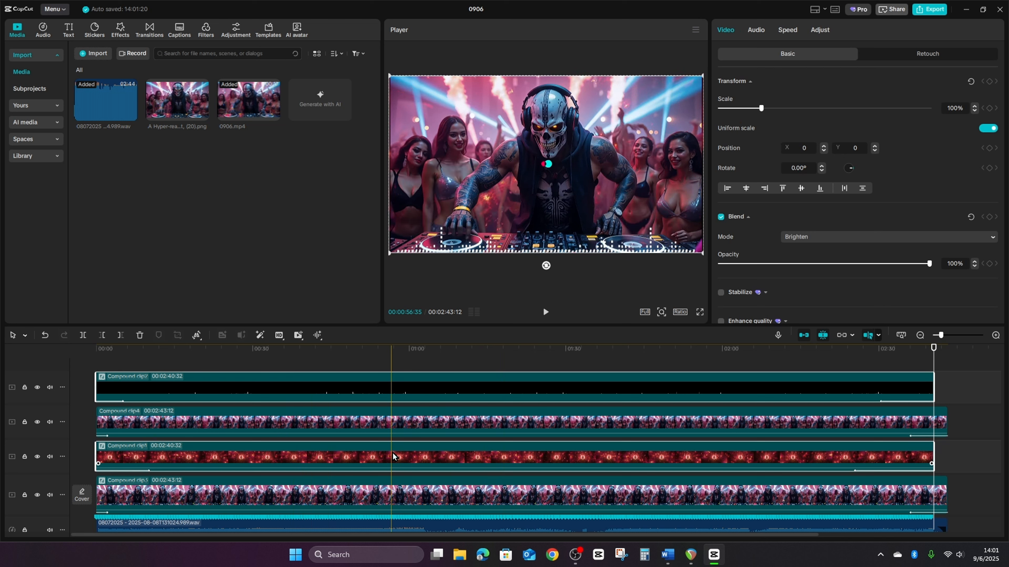
Step: Apply the Flash velocity effect to the red tunnel visualizer clip, synced to the audio track's Beats 2
{"action": "left_click", "coordinate": [380, 461]}
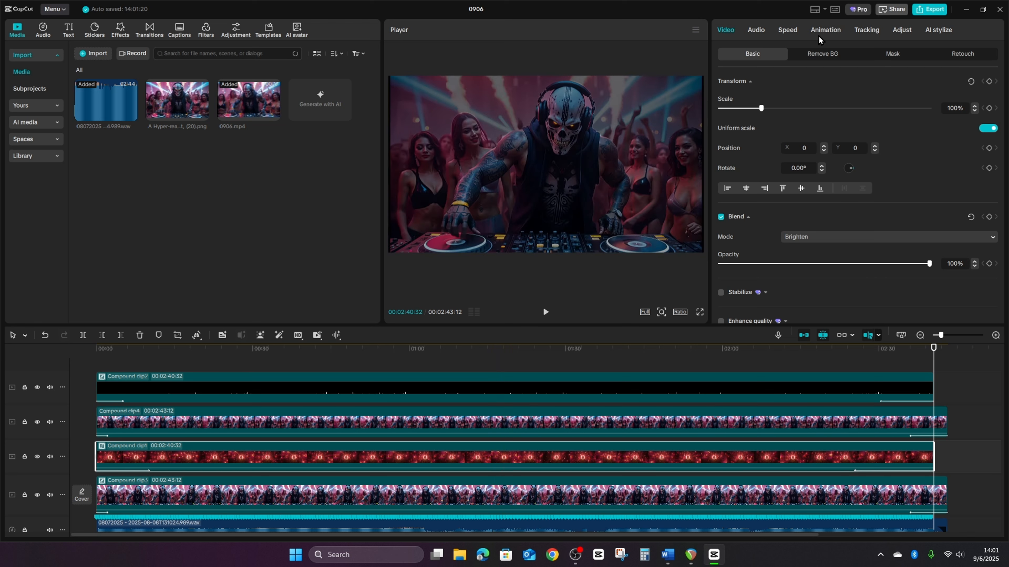
{"action": "left_click", "coordinate": [789, 30]}
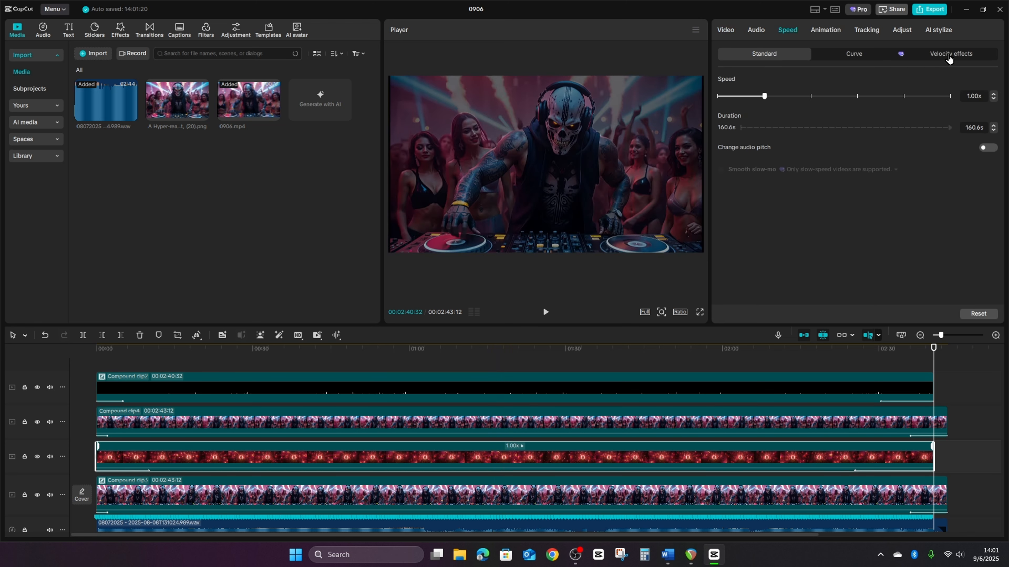
{"action": "left_click", "coordinate": [949, 58]}
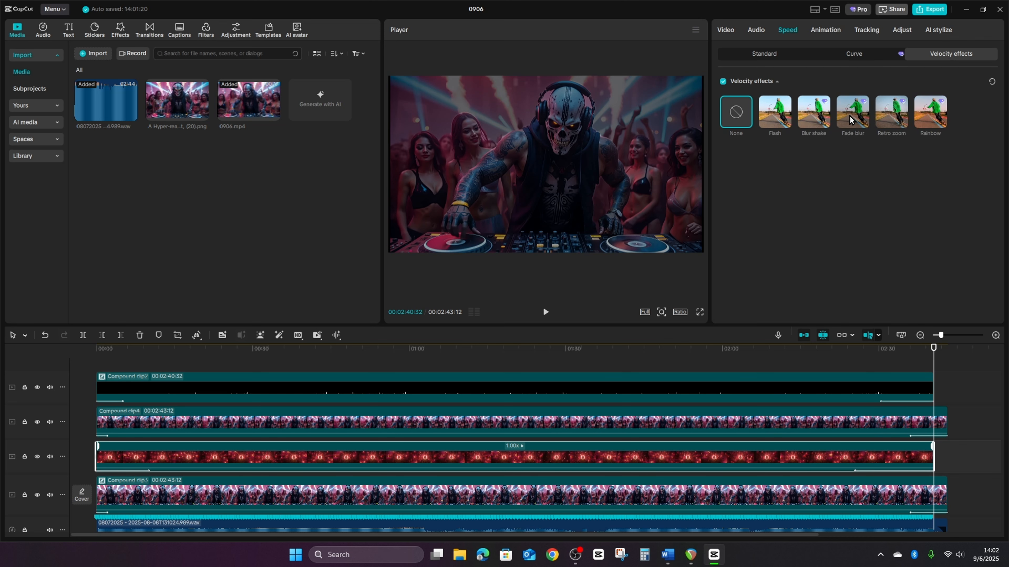
{"action": "left_click", "coordinate": [777, 115]}
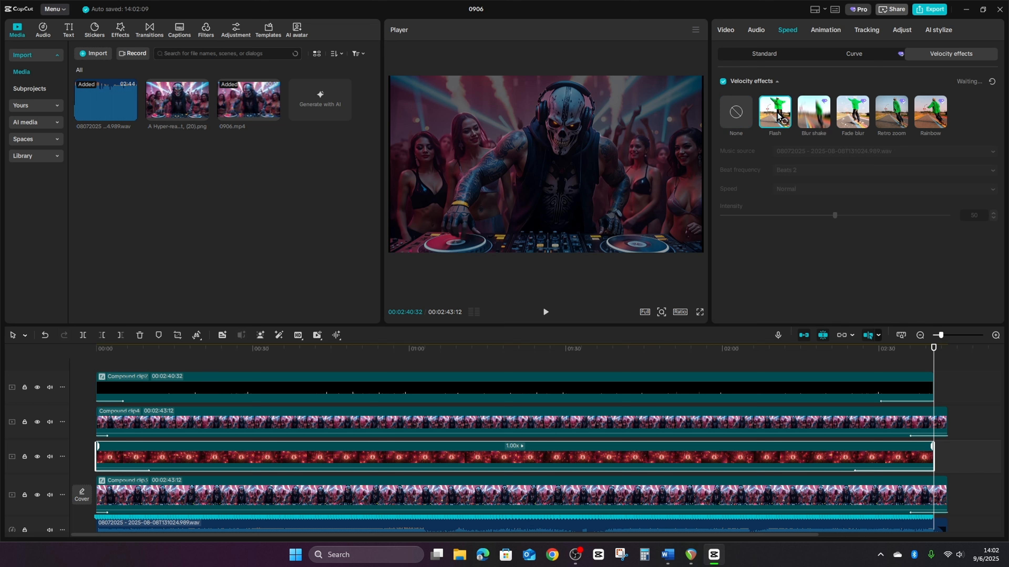
{"action": "mouse_move", "coordinate": [465, 32]}
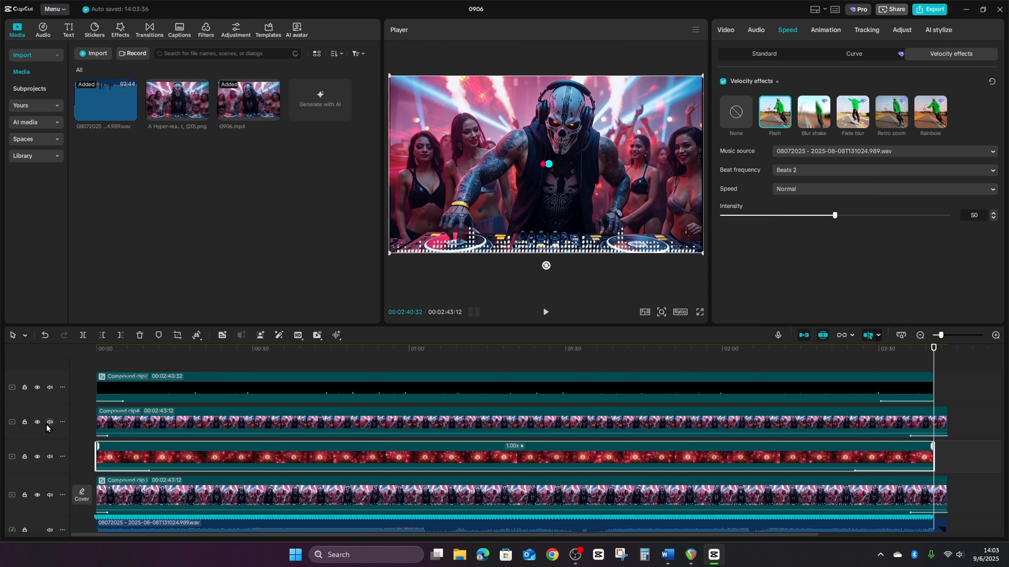
Step: Play the video from about 25 seconds for a few seconds to check the flashes on the beat
{"action": "left_click", "coordinate": [232, 365]}
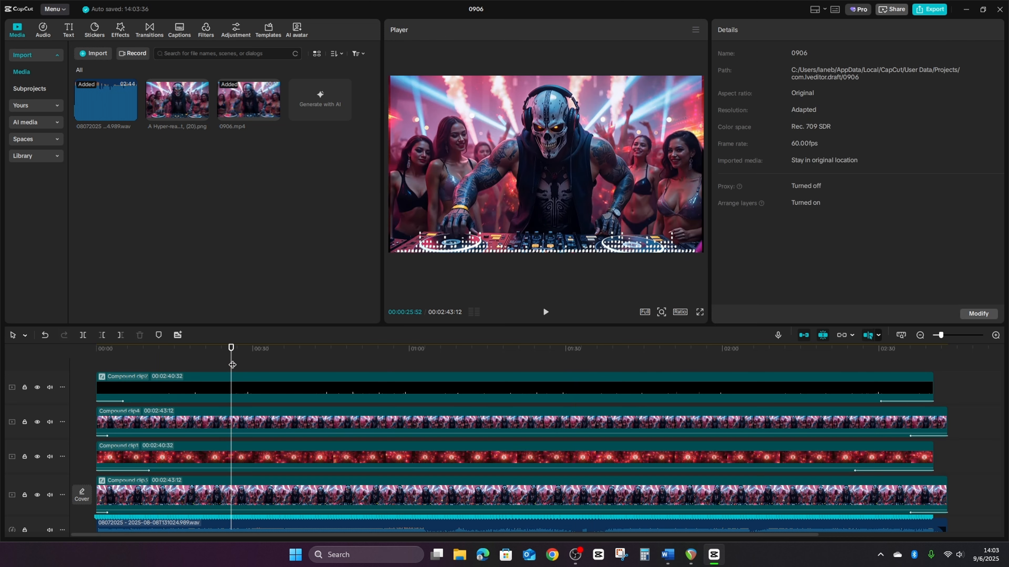
{"action": "key", "text": "space"}
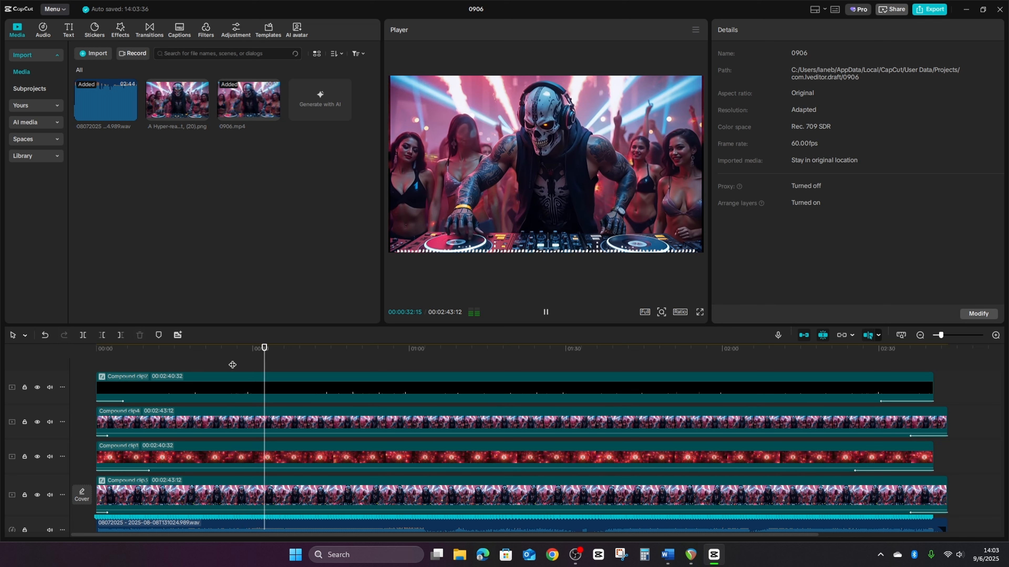
{"action": "key", "text": "space"}
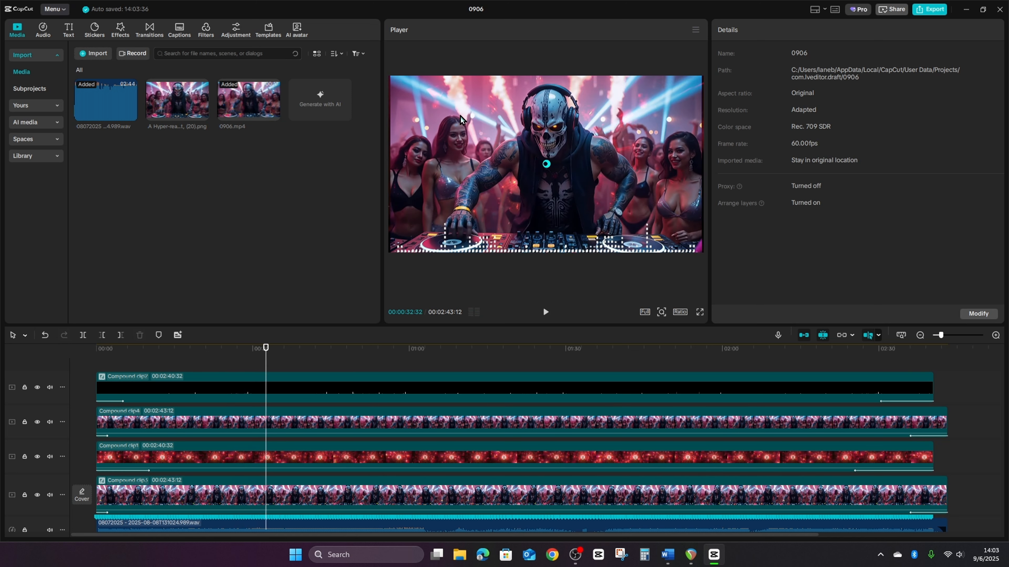
Step: Set the Flash effect intensity on the tunnel visualizer clip to 100 and preview a few seconds of playback
{"action": "left_click", "coordinate": [530, 452]}
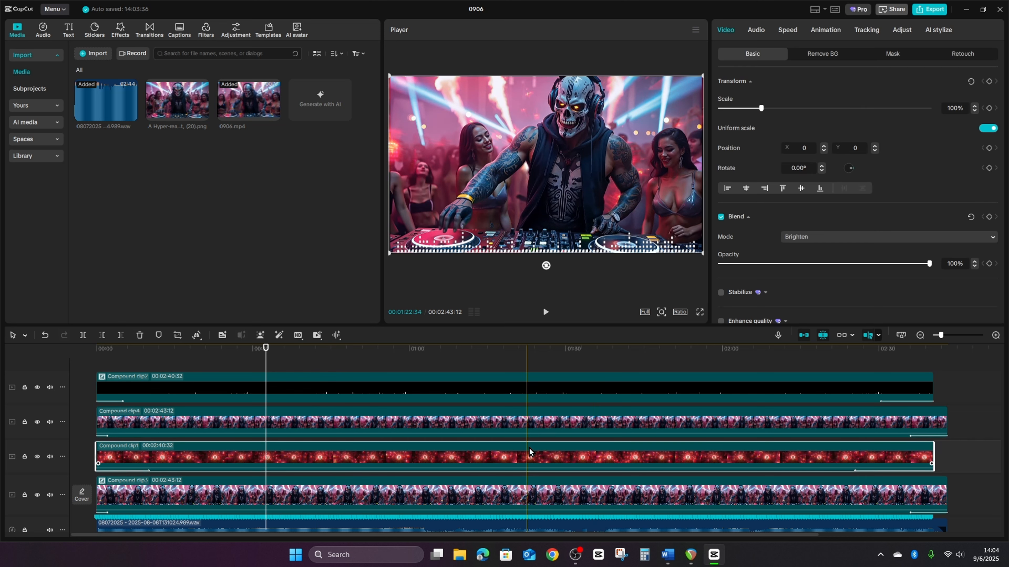
{"action": "left_click", "coordinate": [788, 32]}
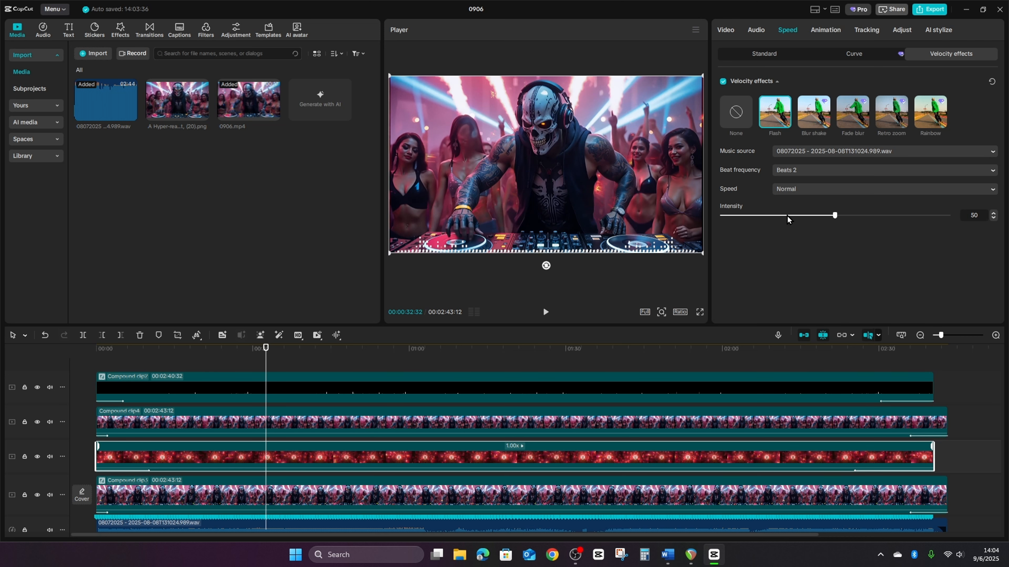
{"action": "left_click_drag", "start_coordinate": [836, 215], "coordinate": [949, 216]}
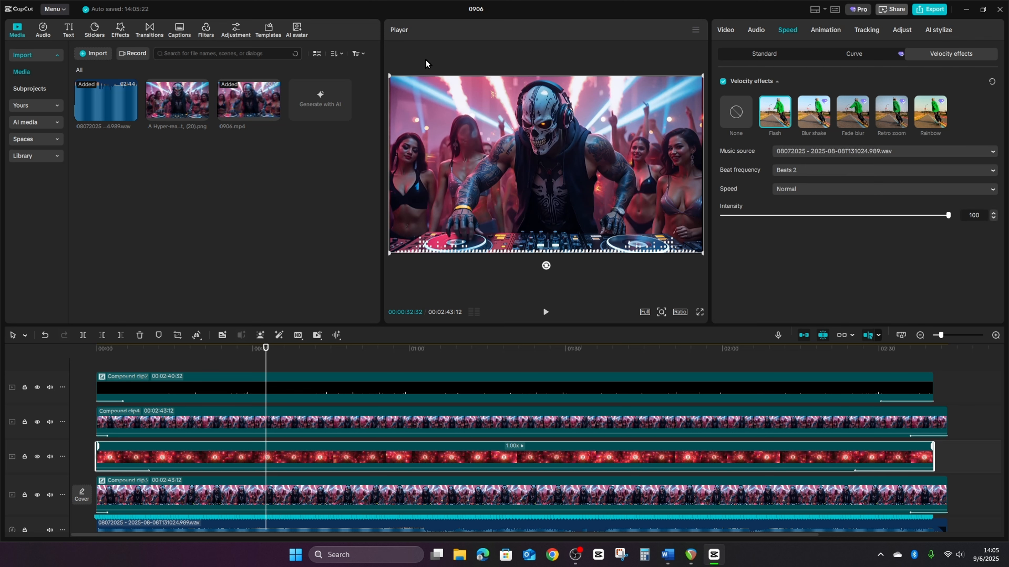
{"action": "left_click", "coordinate": [545, 312]}
{"action": "left_click", "coordinate": [545, 312]}
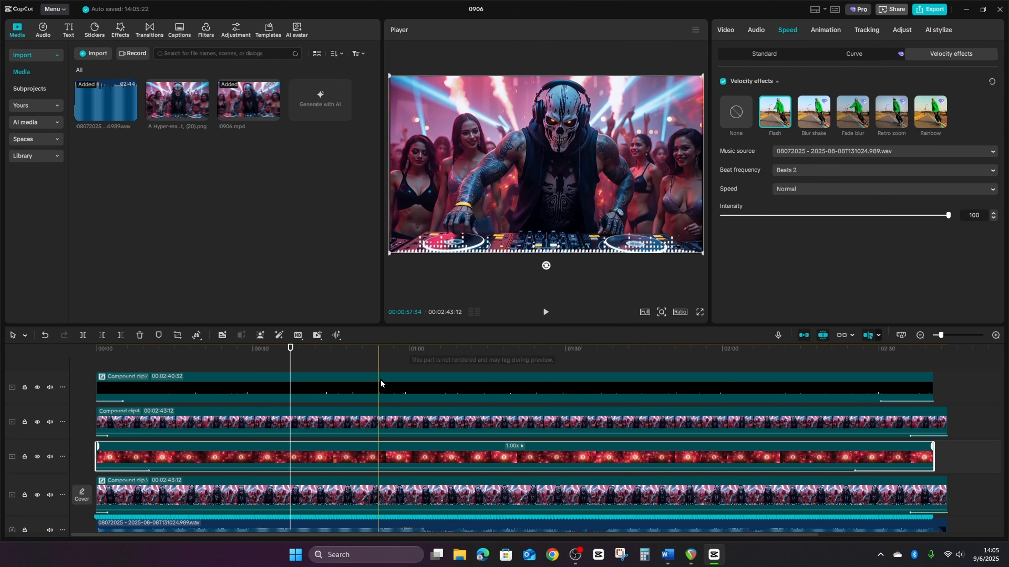
Step: Apply the Flash velocity effect to the waveform overlay clip
{"action": "left_click", "coordinate": [388, 387]}
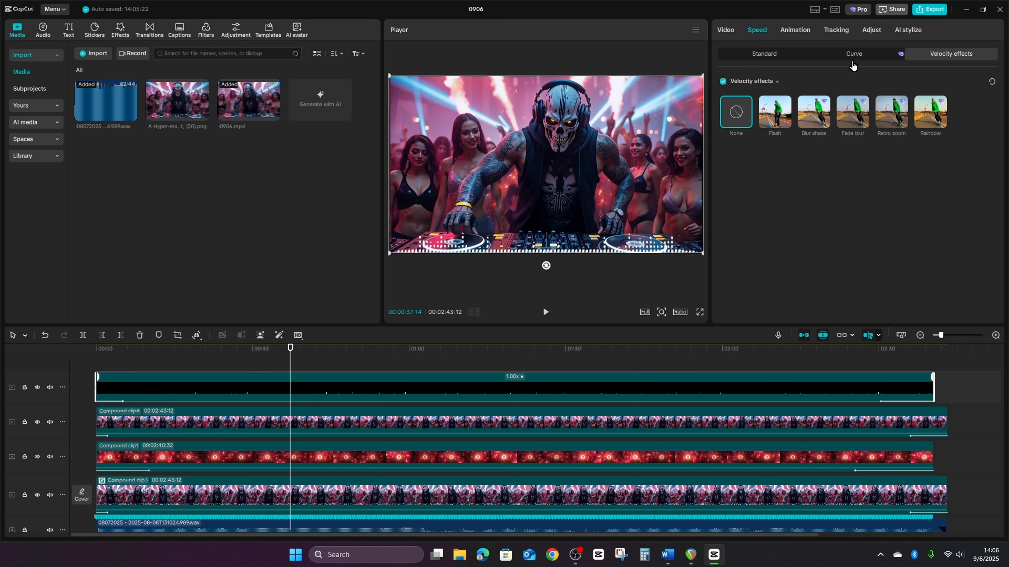
{"action": "left_click", "coordinate": [777, 114]}
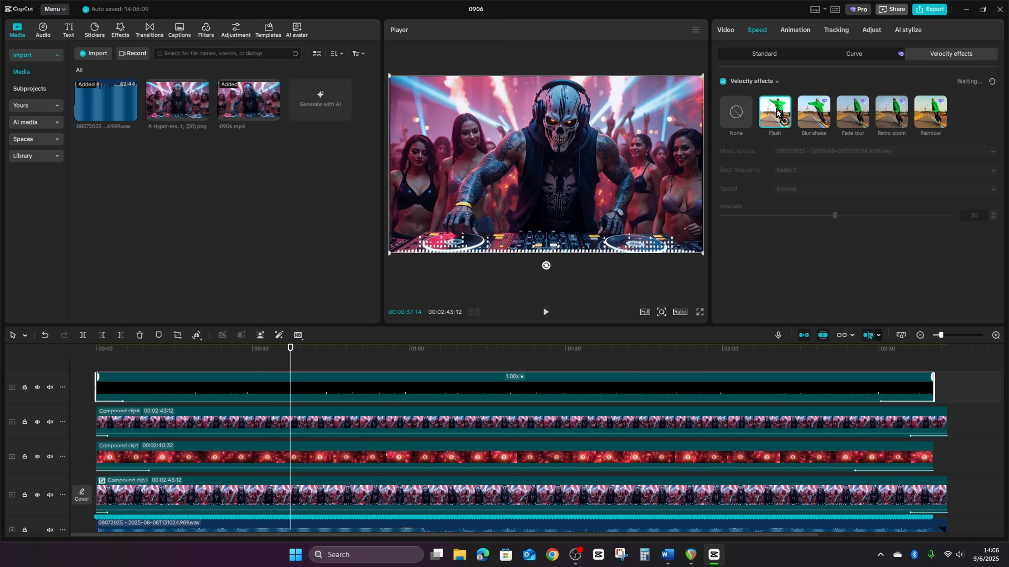